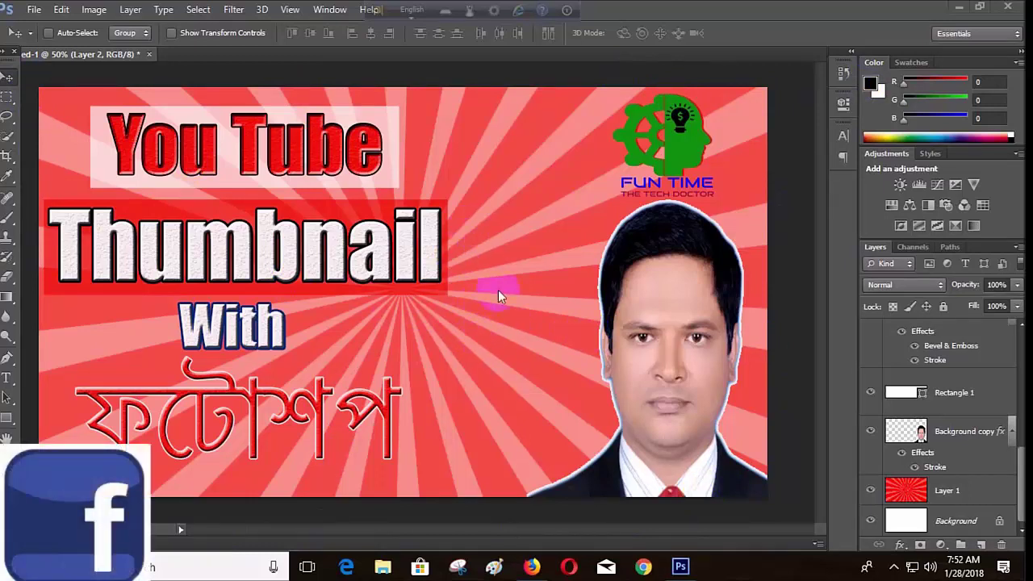
Create a new 1920 × 1080 px, 72 ppi RGB document with a white background.
{"action": "left_click", "coordinate": [34, 10]}
{"action": "left_click", "coordinate": [49, 28]}
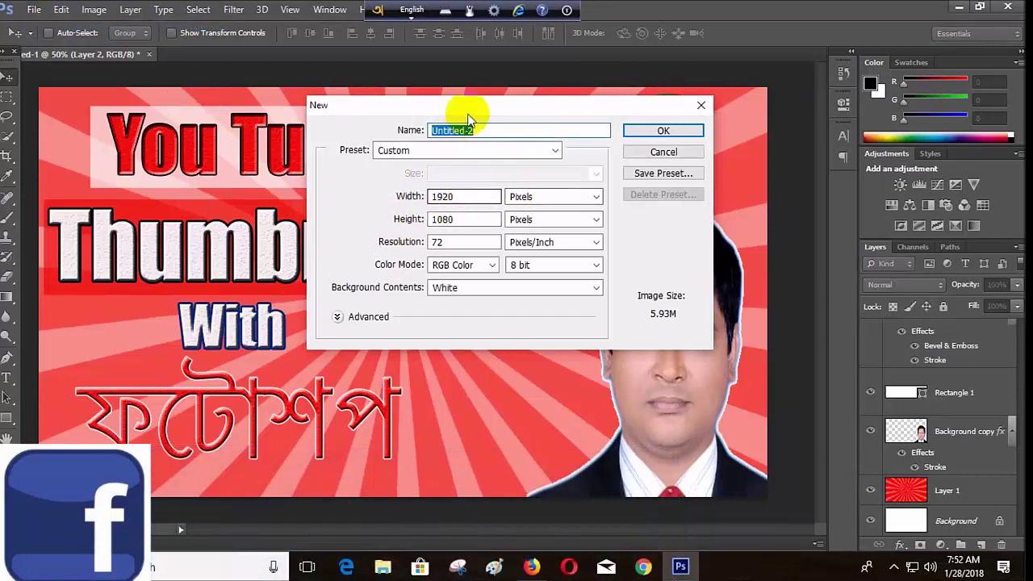
{"action": "left_click_drag", "start_coordinate": [495, 115], "coordinate": [555, 109]}
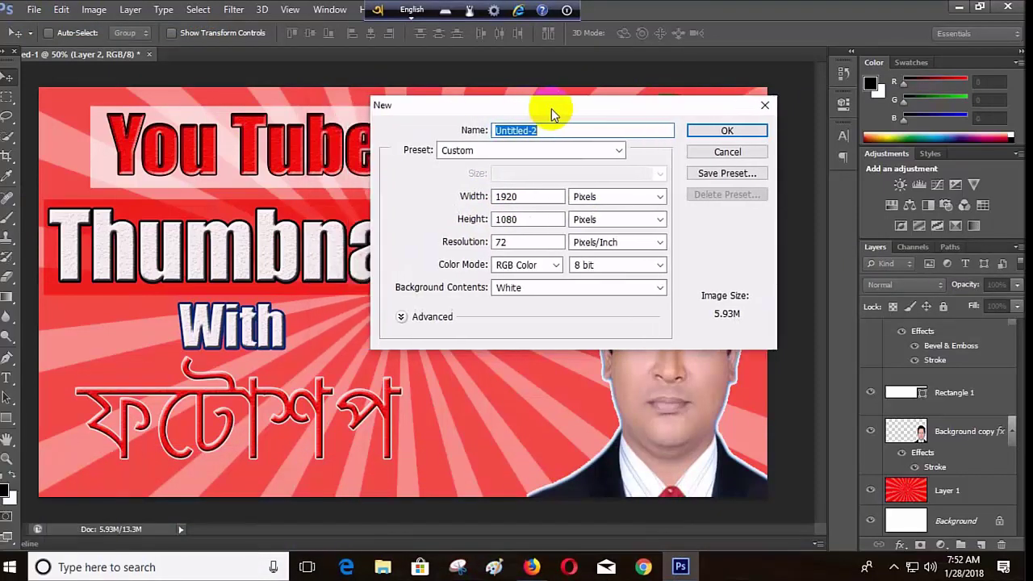
{"action": "left_click", "coordinate": [462, 209]}
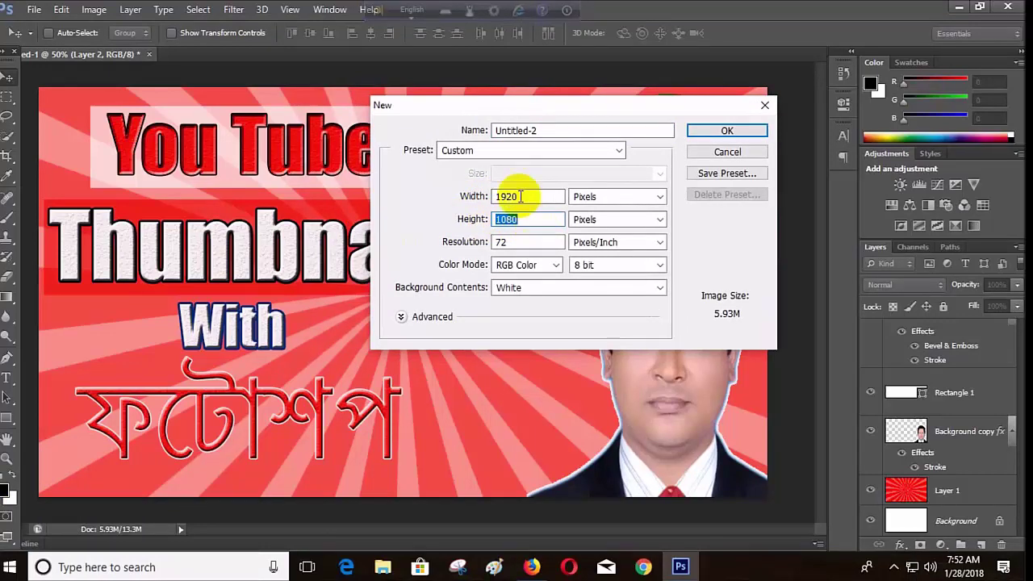
{"action": "left_click", "coordinate": [728, 132]}
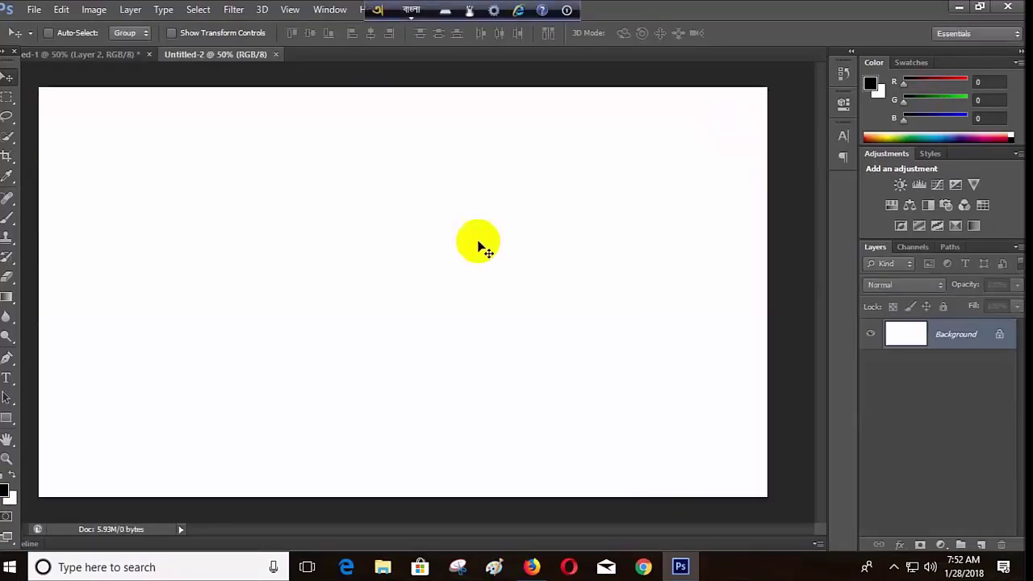
{"action": "left_click", "coordinate": [532, 568]}
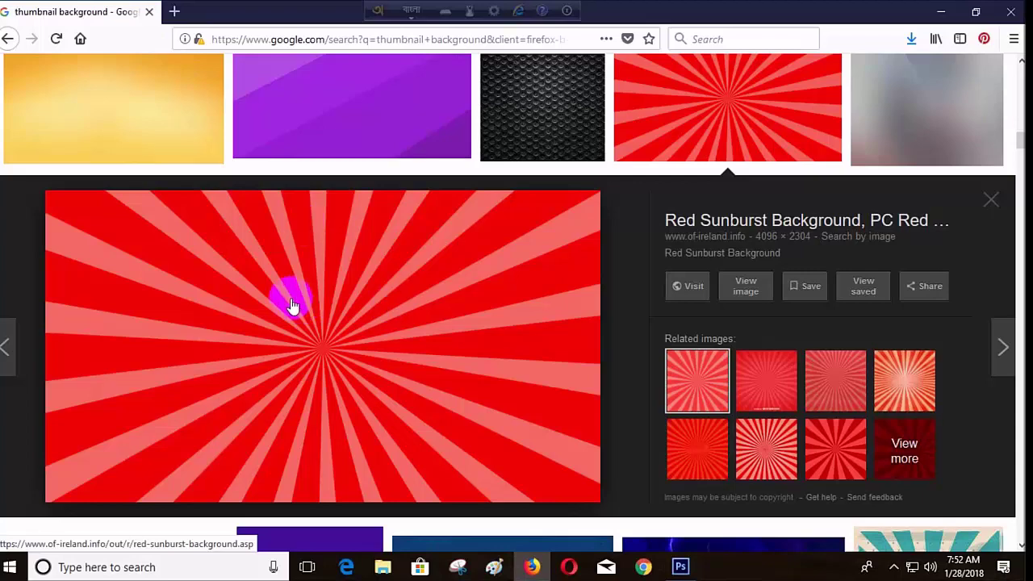
Select the 'thumbnail background' image search query and scroll through the results.
{"action": "scroll", "coordinate": [288, 299], "scroll_direction": "up", "scroll_amount": 10}
{"action": "scroll", "coordinate": [307, 214], "scroll_direction": "up", "scroll_amount": 5}
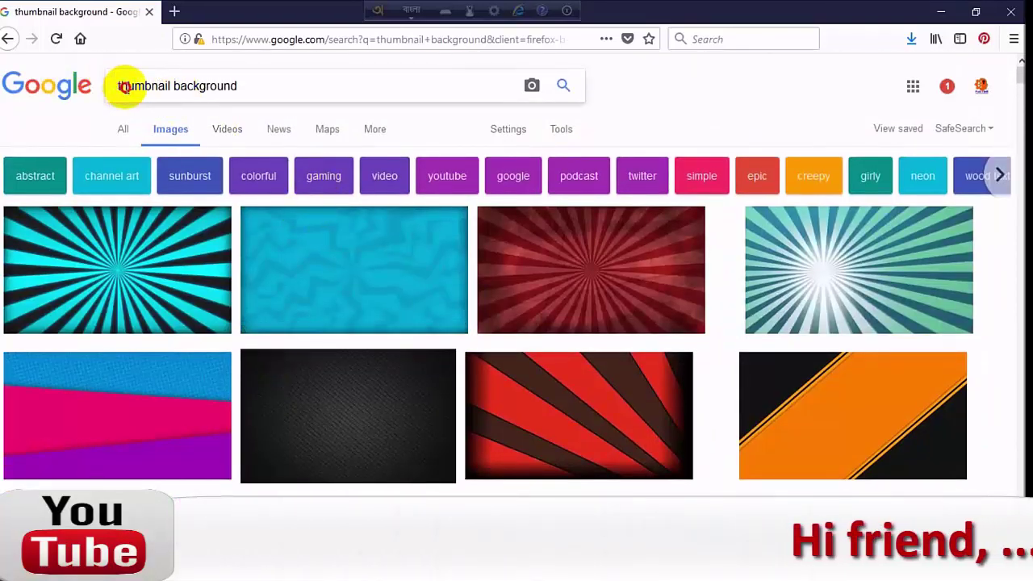
{"action": "left_click", "coordinate": [234, 85]}
{"action": "left_click_drag", "start_coordinate": [237, 85], "coordinate": [85, 86]}
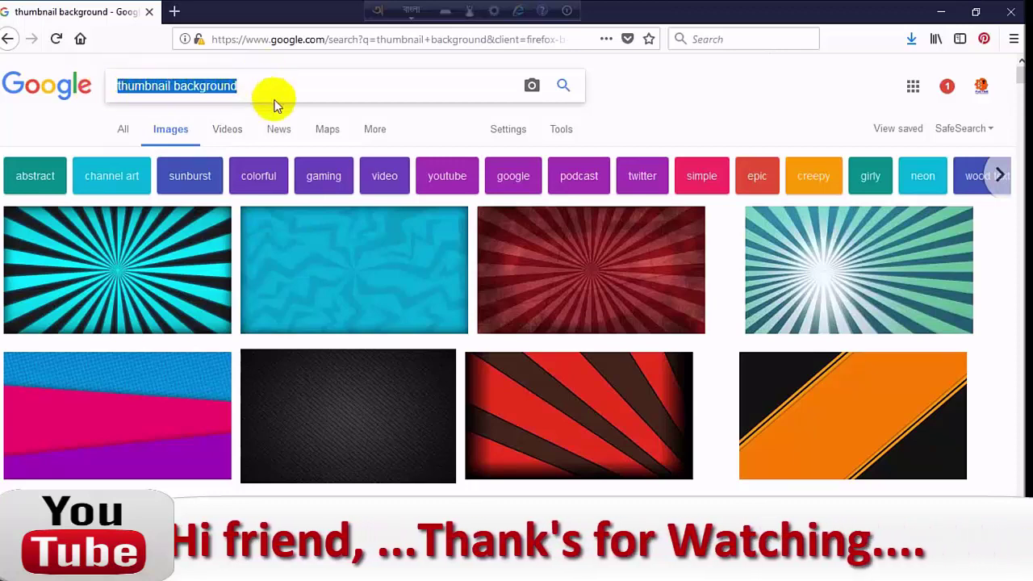
{"action": "scroll", "coordinate": [647, 314], "scroll_direction": "down", "scroll_amount": 8}
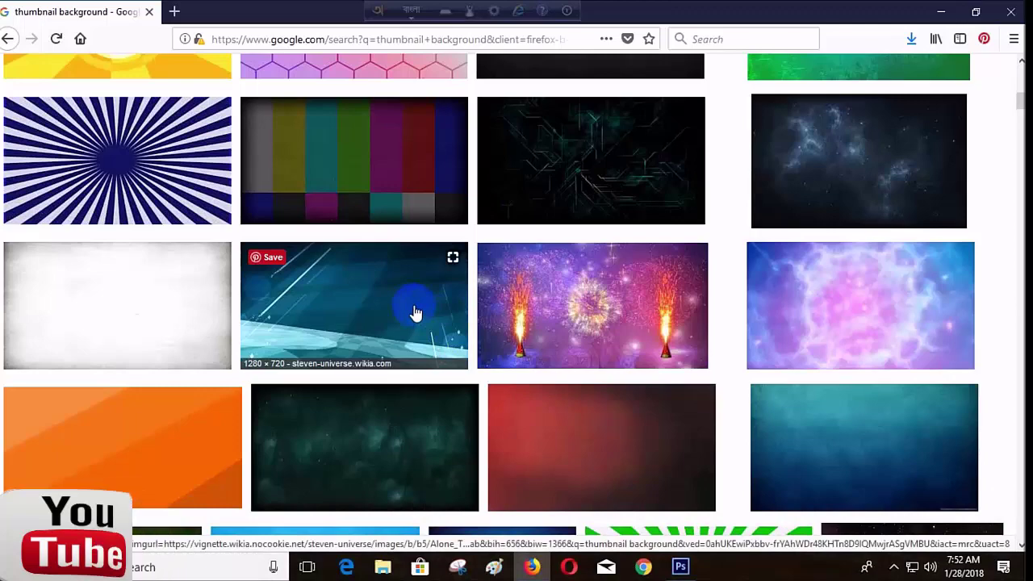
{"action": "scroll", "coordinate": [415, 313], "scroll_direction": "down", "scroll_amount": 4}
{"action": "scroll", "coordinate": [371, 335], "scroll_direction": "down", "scroll_amount": 4}
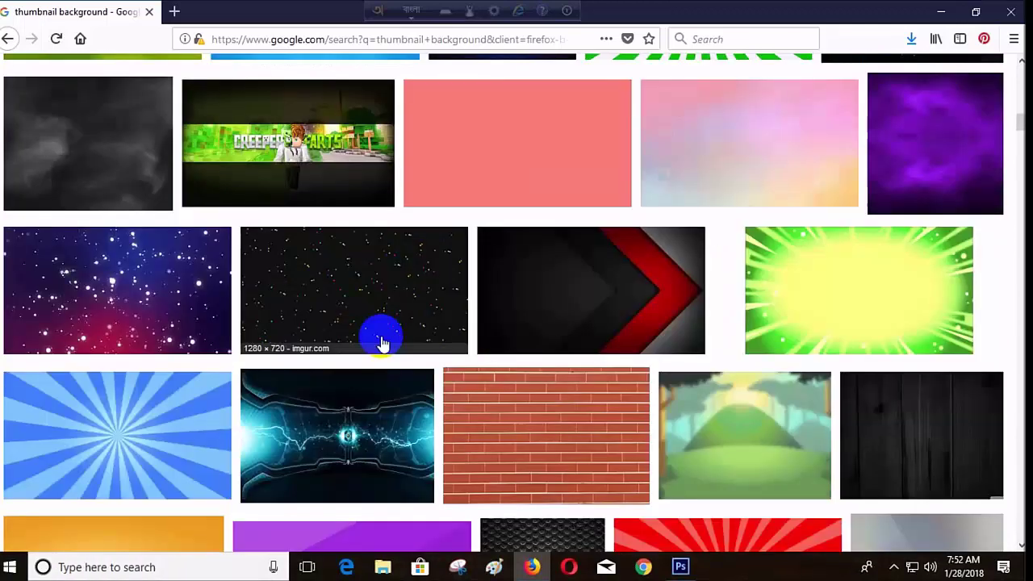
Open the red sunburst's full-size image in a new tab and bring up its save options.
{"action": "left_click", "coordinate": [727, 533]}
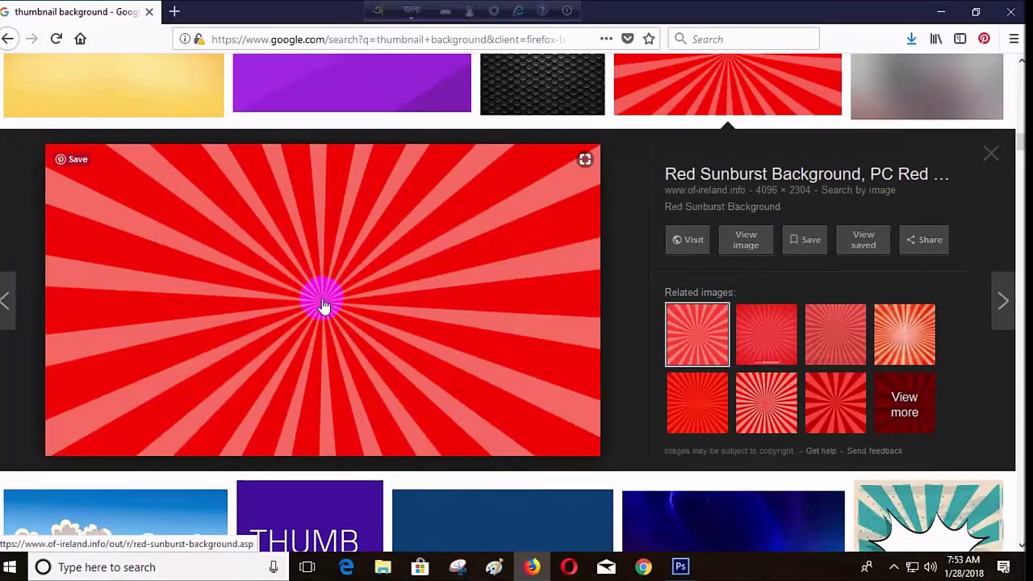
{"action": "scroll", "coordinate": [312, 395], "scroll_direction": "up", "scroll_amount": 5}
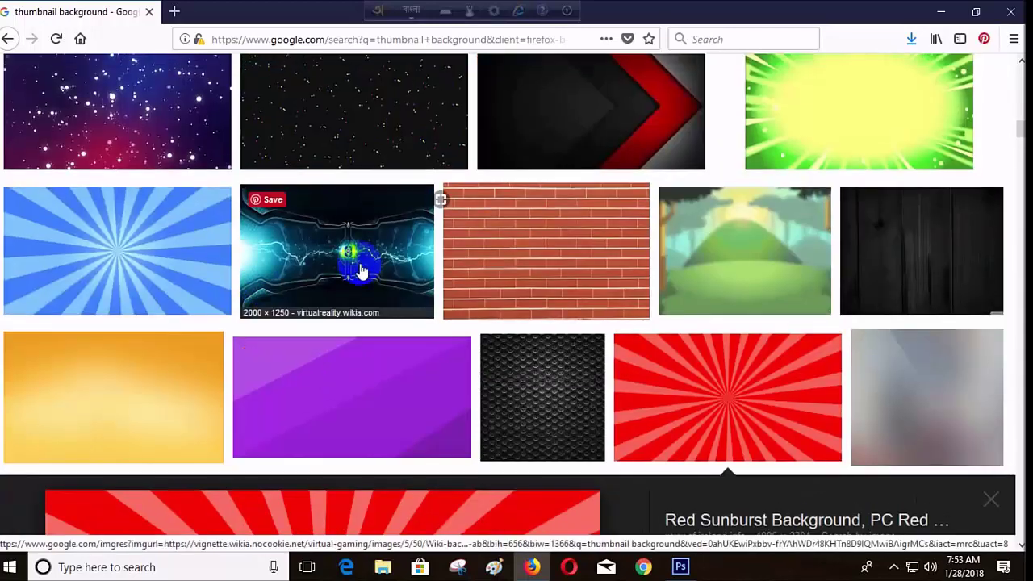
{"action": "right_click", "coordinate": [149, 254]}
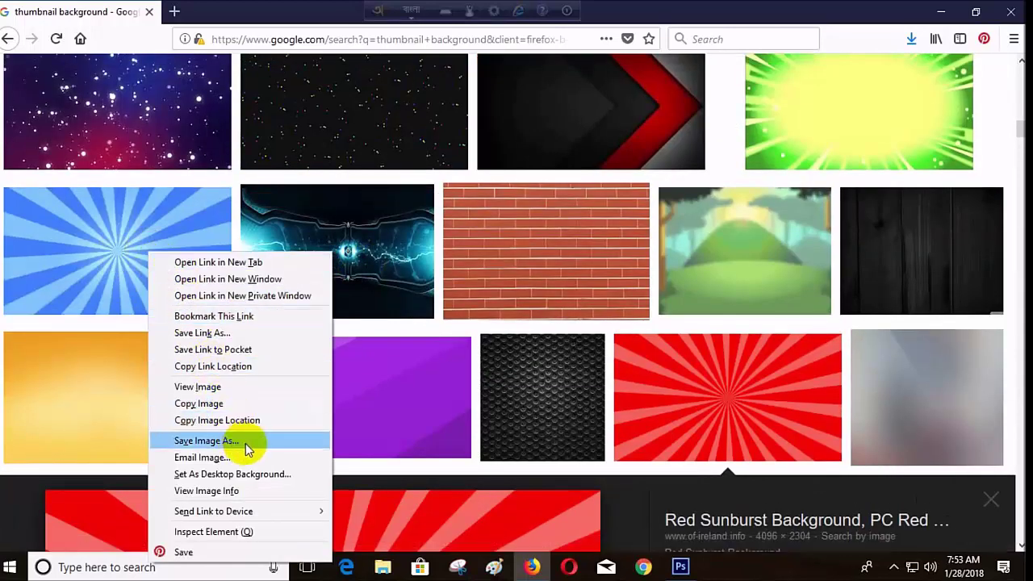
{"action": "right_click", "coordinate": [103, 252]}
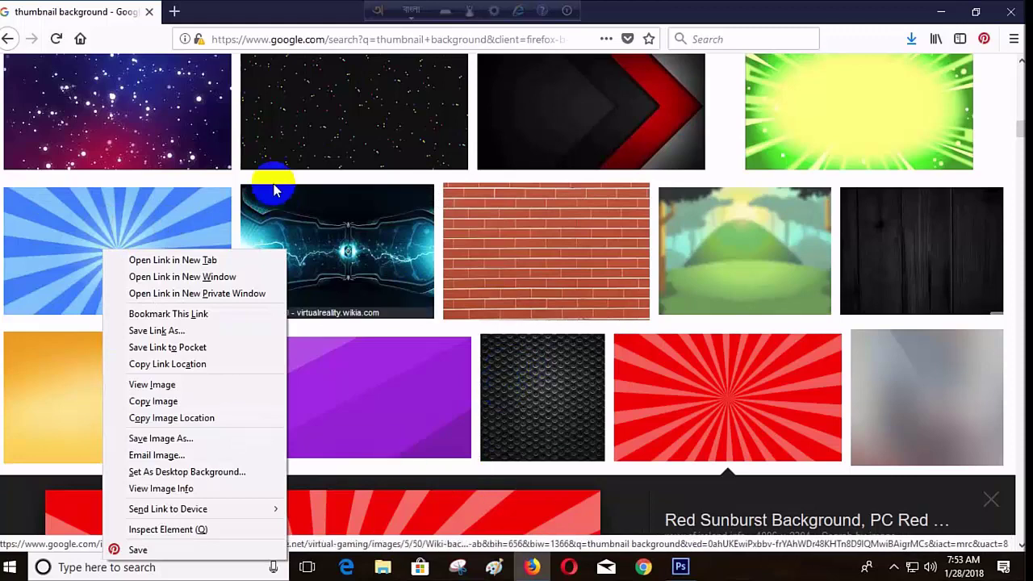
{"action": "left_click", "coordinate": [686, 392]}
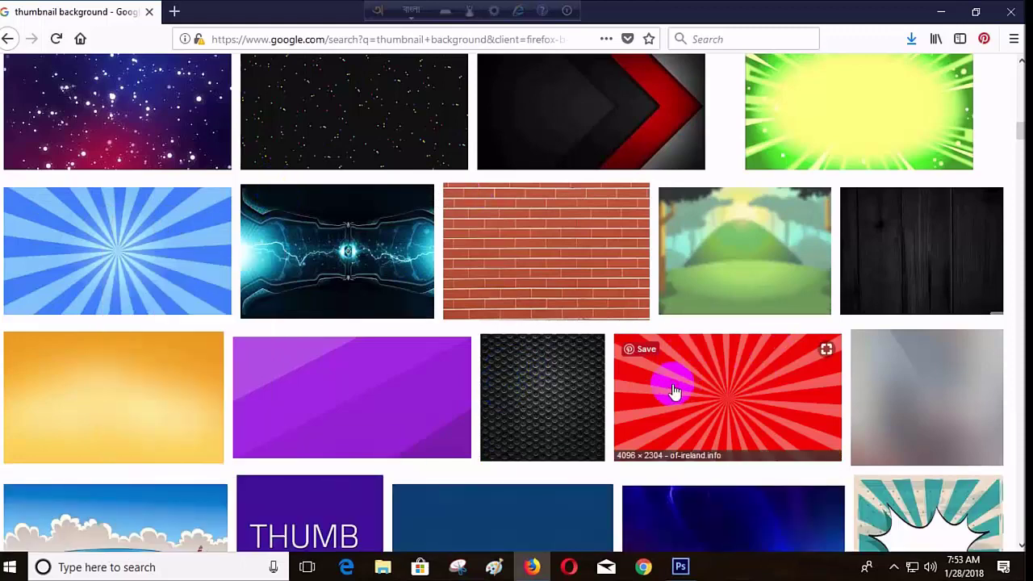
{"action": "left_click", "coordinate": [669, 392]}
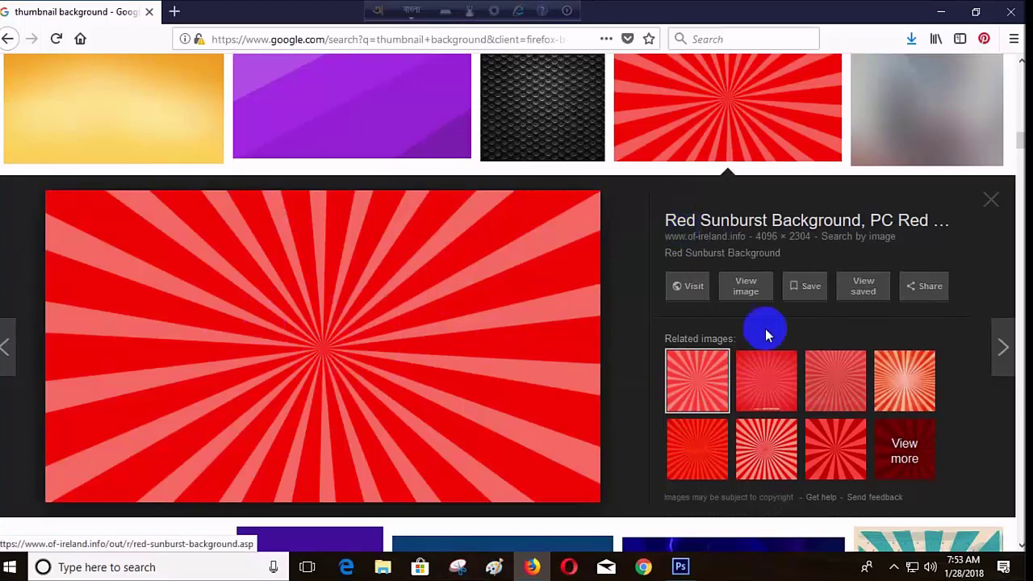
{"action": "left_click", "coordinate": [746, 288]}
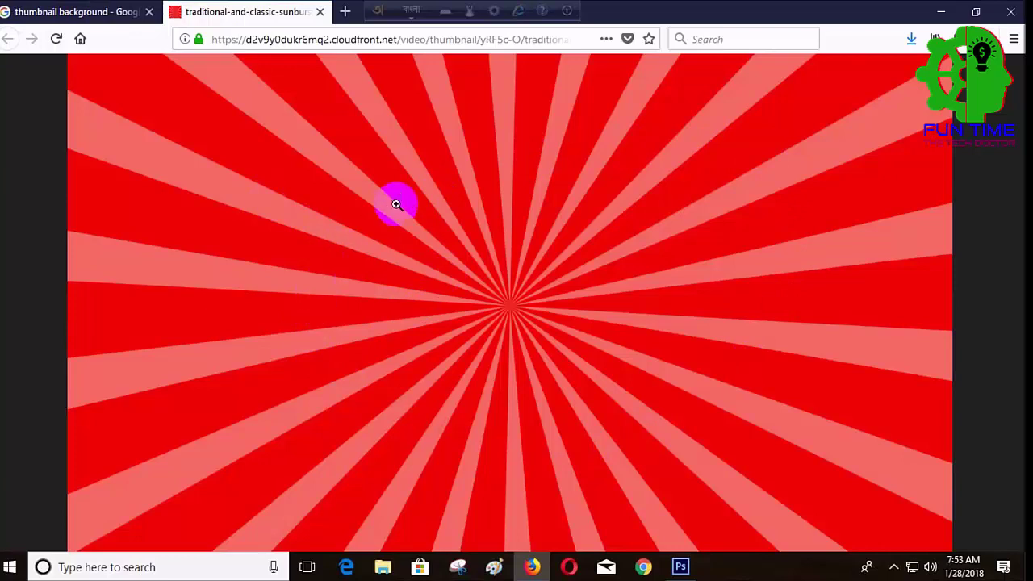
{"action": "right_click", "coordinate": [423, 170]}
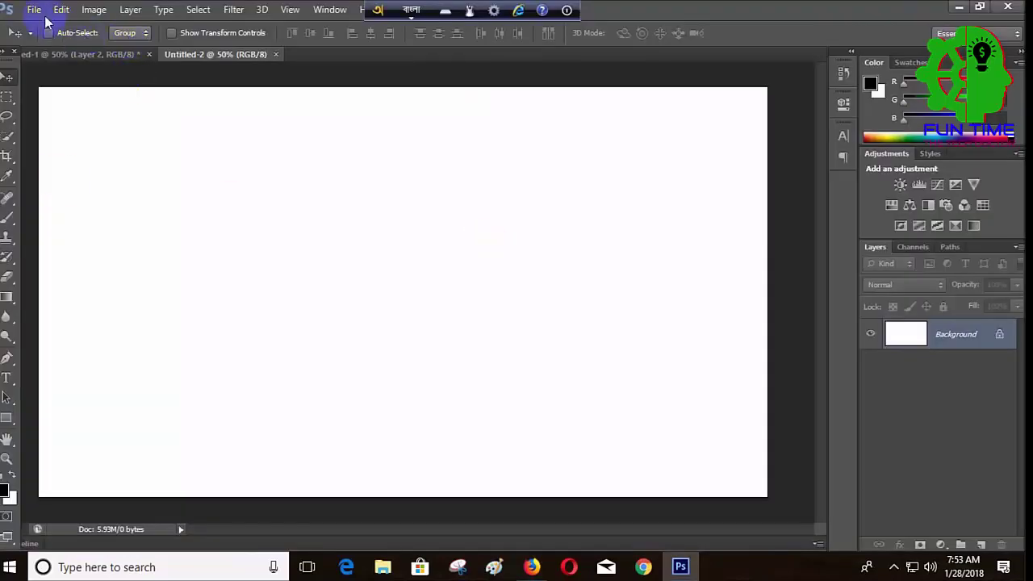
Open the sunburst PNG from the Desktop and drag it into Untitled-2 as Layer 1.
{"action": "left_click", "coordinate": [34, 9]}
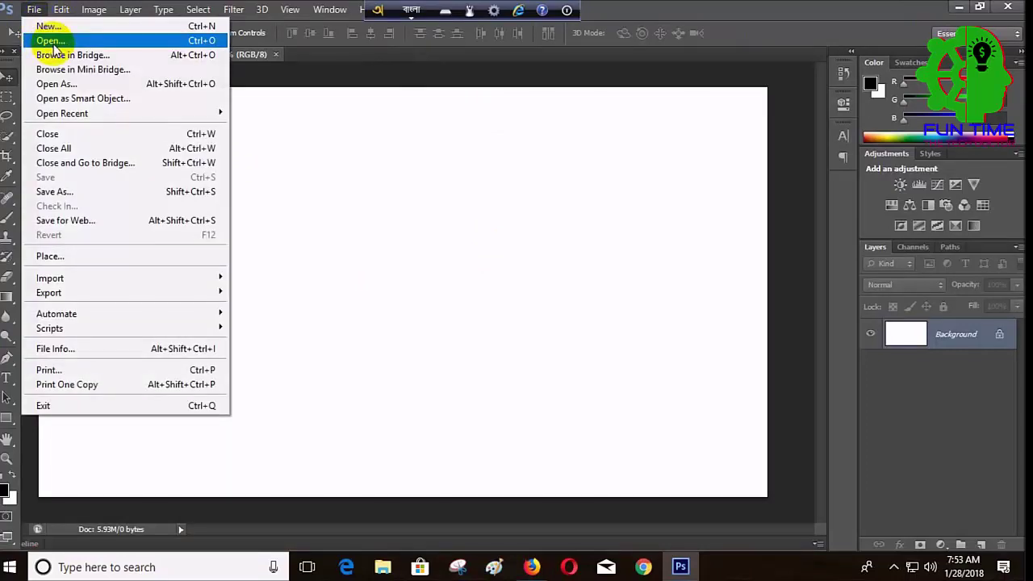
{"action": "left_click", "coordinate": [50, 40]}
{"action": "left_click", "coordinate": [333, 184]}
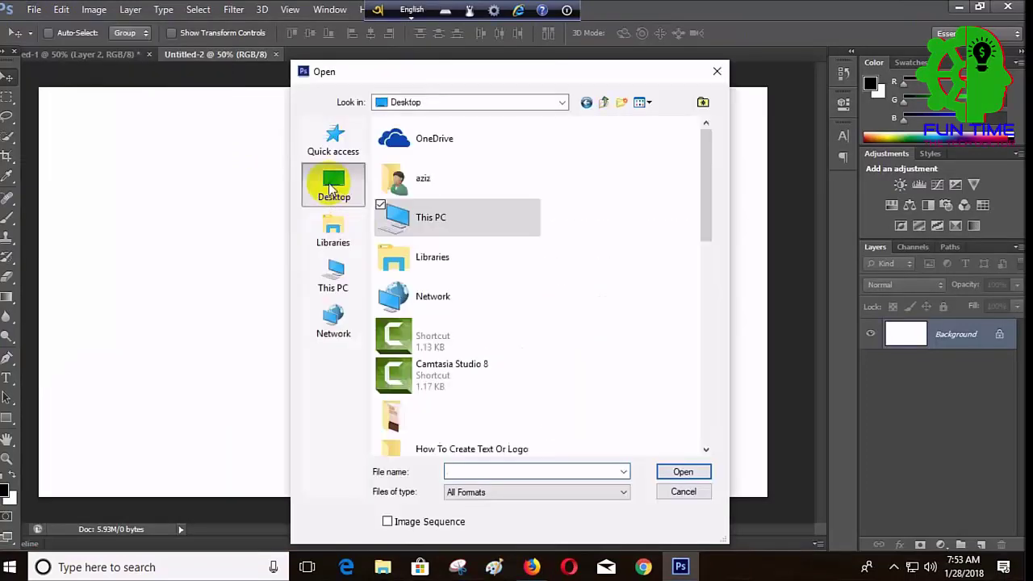
{"action": "scroll", "coordinate": [484, 327], "scroll_direction": "down", "scroll_amount": 5}
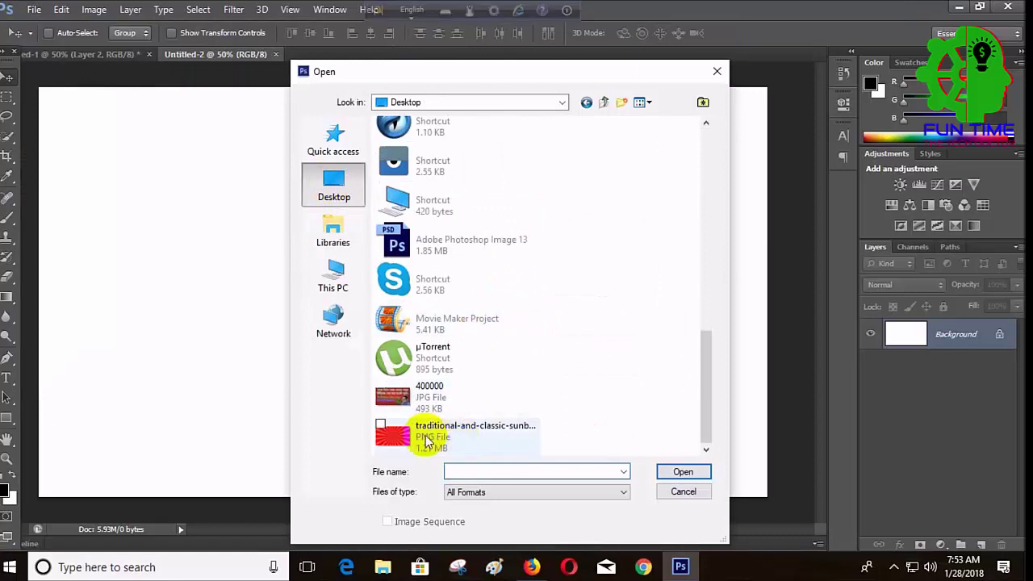
{"action": "double_click", "coordinate": [391, 433]}
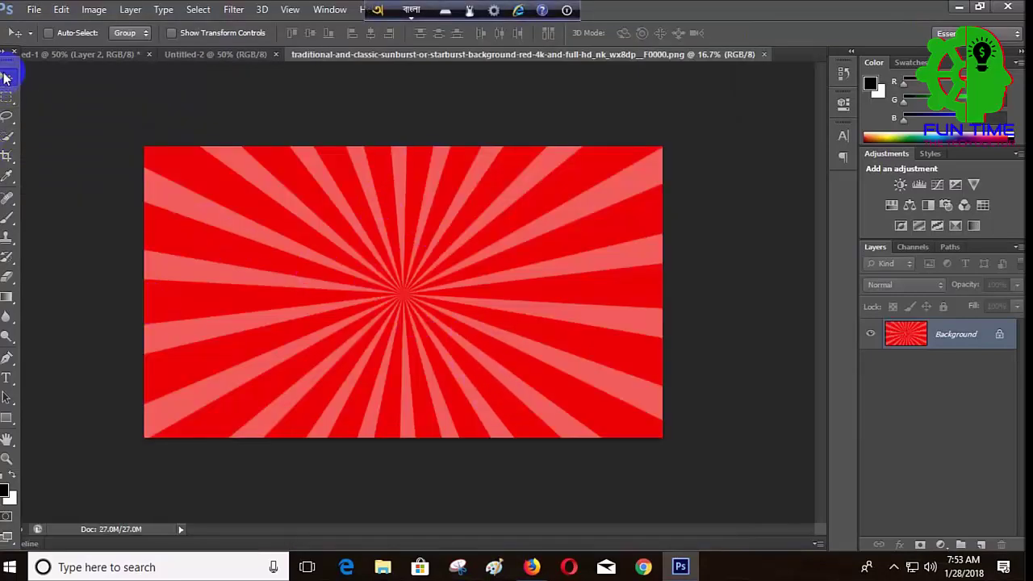
{"action": "left_click_drag", "start_coordinate": [363, 268], "coordinate": [441, 276]}
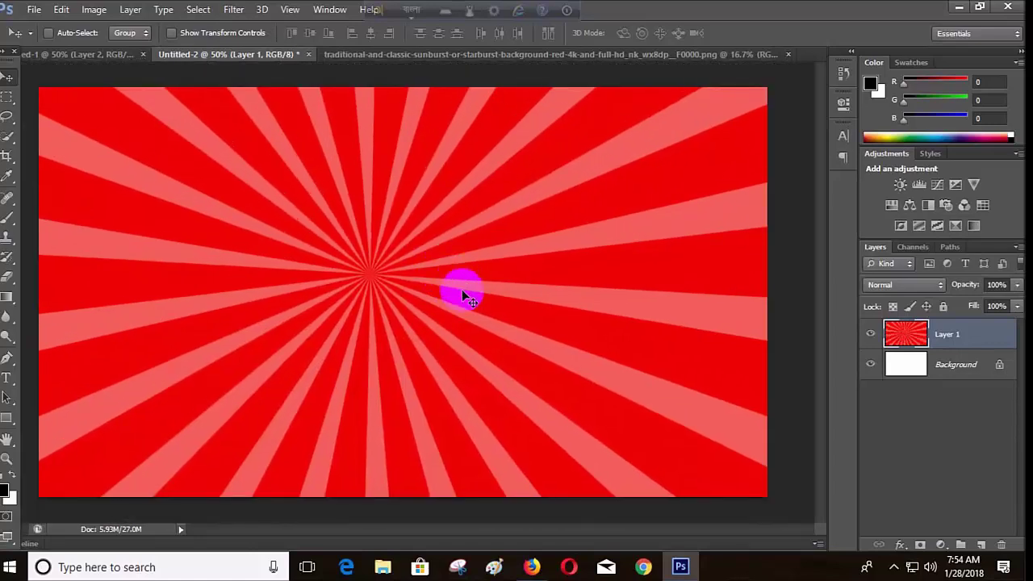
Try resizing the sunburst with Free Transform, undoing back to the full-canvas size.
{"action": "key", "text": "ctrl+t"}
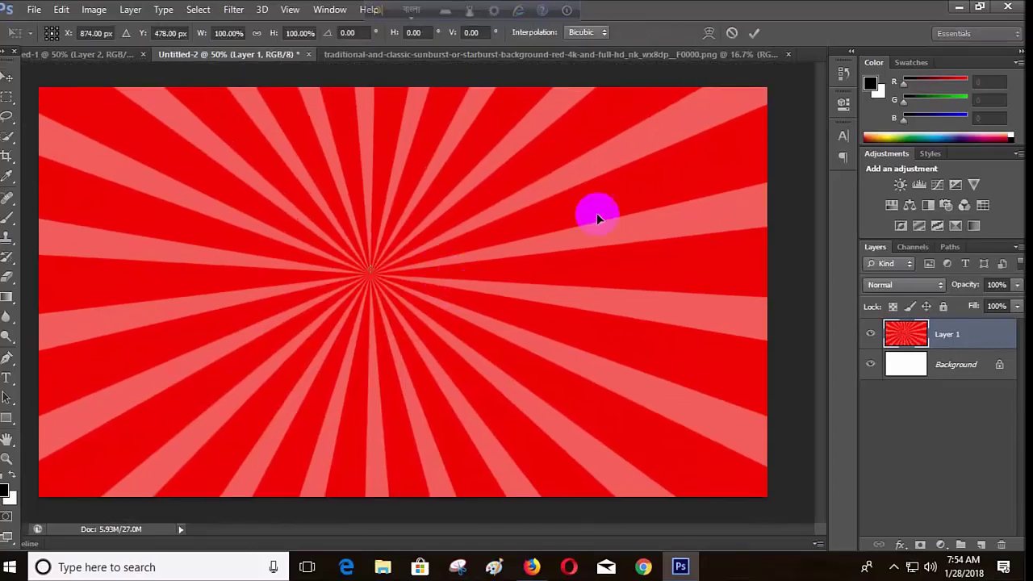
{"action": "left_click_drag", "start_coordinate": [596, 213], "coordinate": [382, 376]}
{"action": "left_click_drag", "start_coordinate": [659, 202], "coordinate": [382, 307]}
{"action": "key", "text": "ctrl+z"}
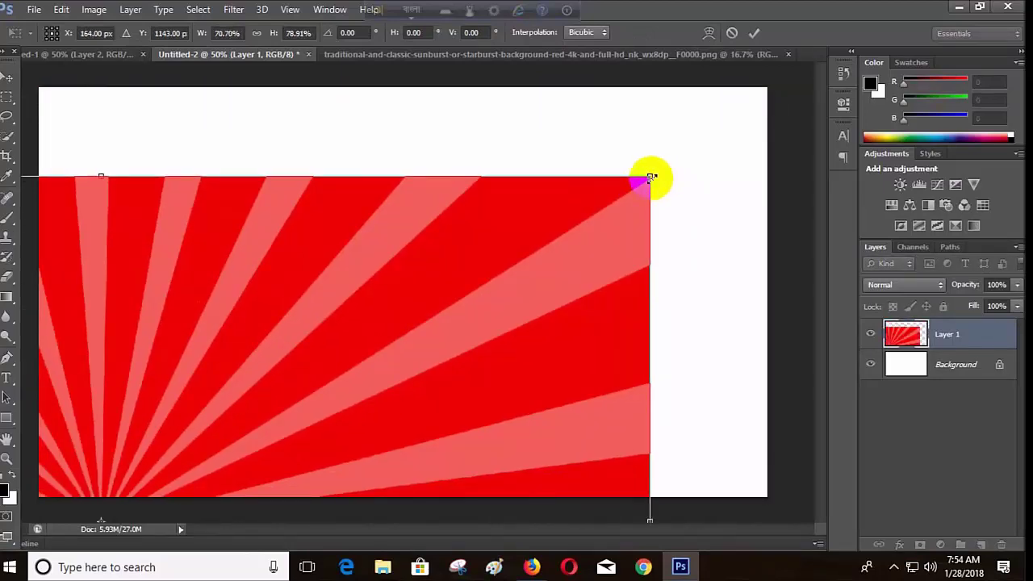
{"action": "left_click_drag", "start_coordinate": [653, 176], "coordinate": [553, 226]}
{"action": "key", "text": "ctrl+z"}
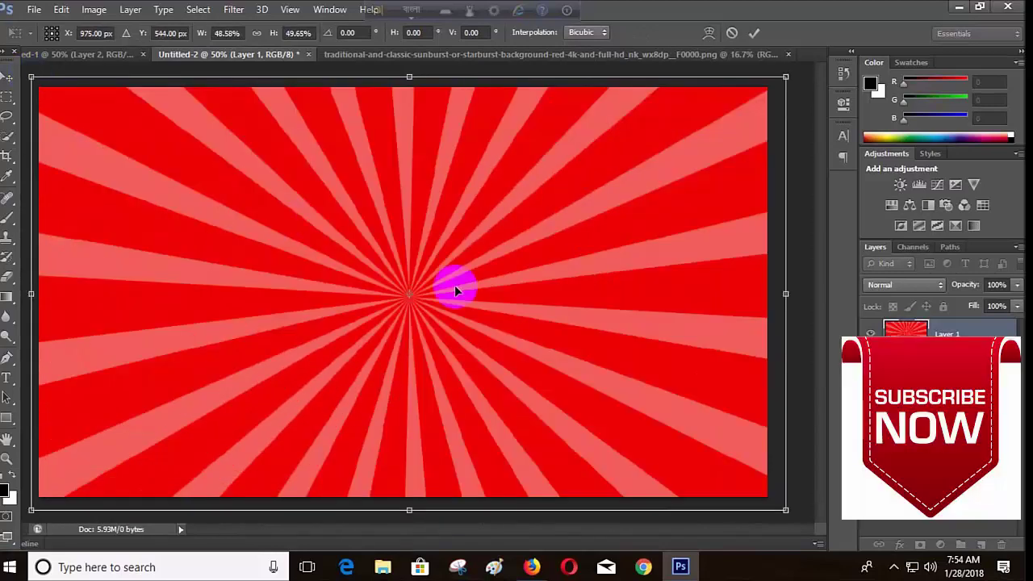
Apply the transform and lower the sunburst layer's opacity to 68%.
{"action": "left_click", "coordinate": [6, 78]}
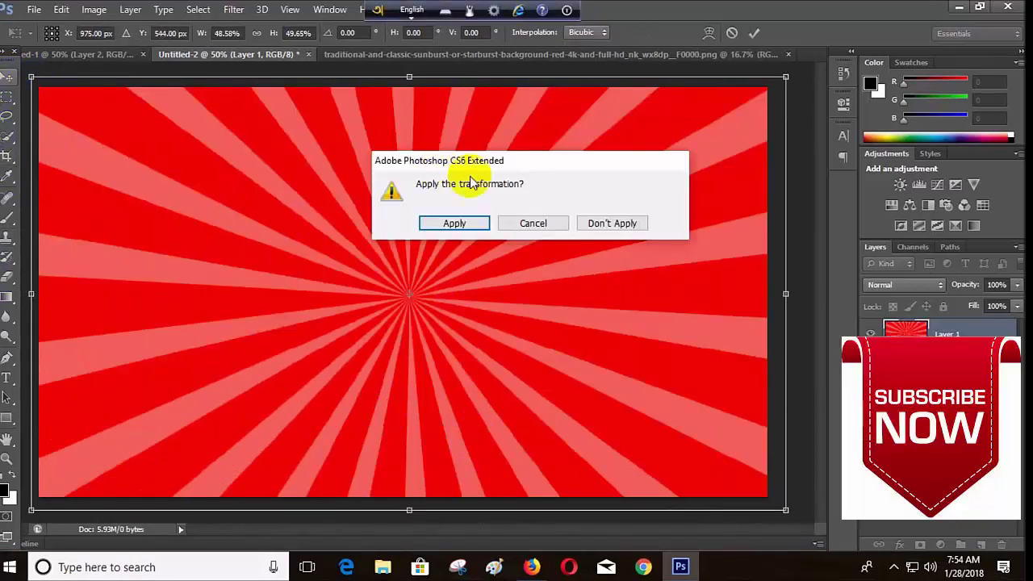
{"action": "left_click", "coordinate": [447, 222]}
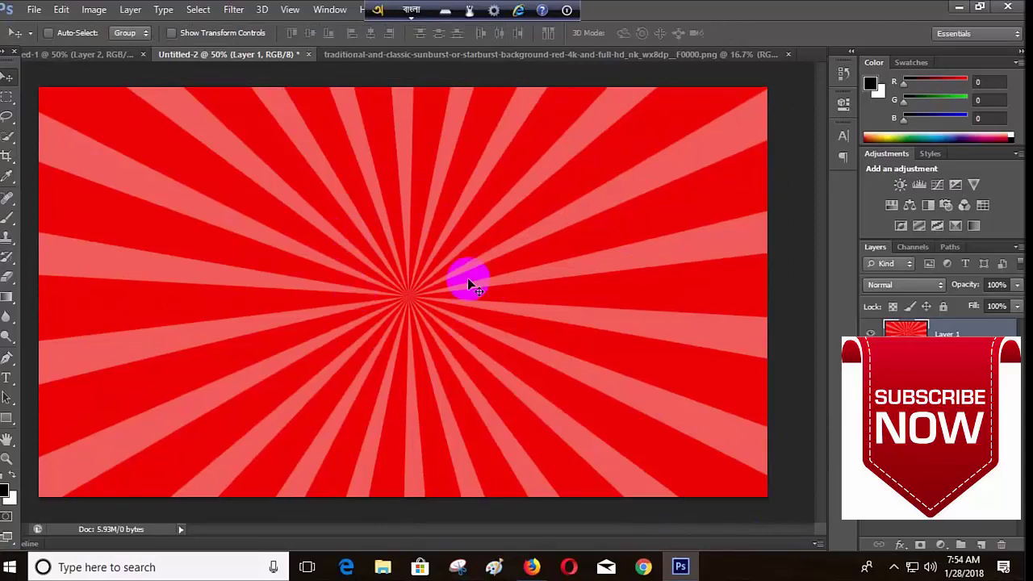
{"action": "left_click", "coordinate": [1017, 284]}
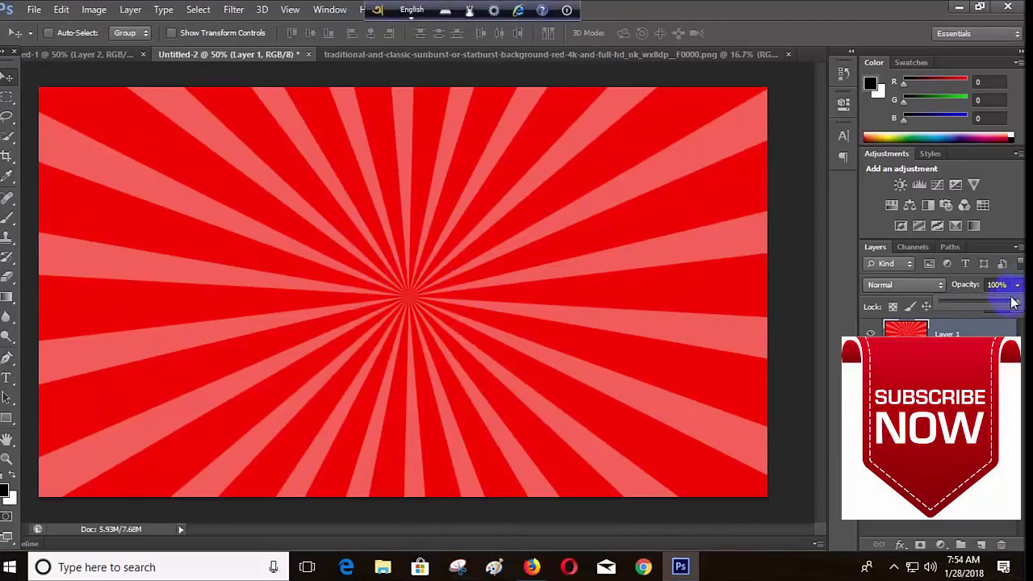
{"action": "left_click_drag", "start_coordinate": [1000, 307], "coordinate": [997, 307]}
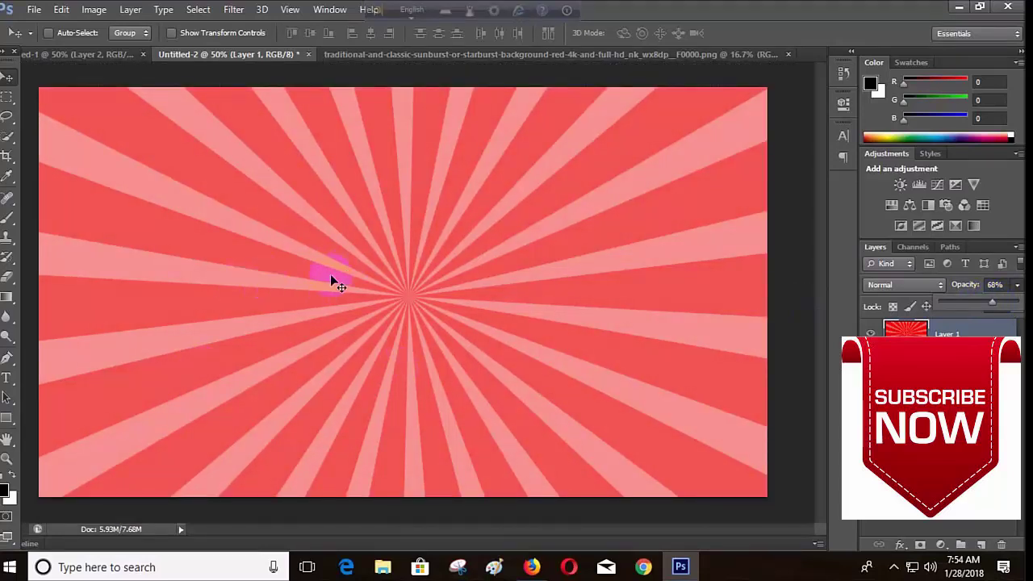
Open 79.jpg from the Desktop as its own document.
{"action": "left_click", "coordinate": [34, 10]}
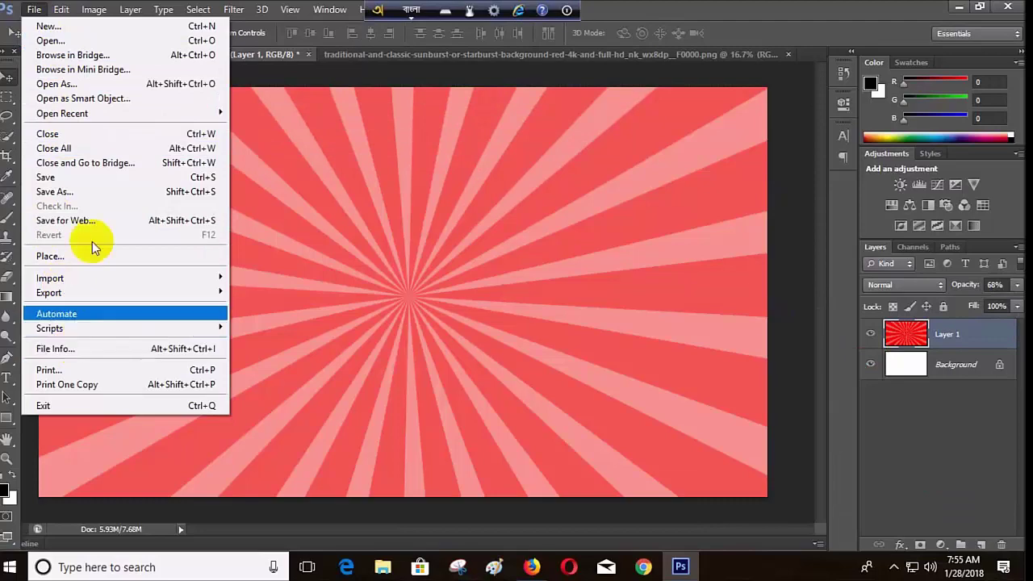
{"action": "mouse_move", "coordinate": [62, 122]}
{"action": "left_click", "coordinate": [50, 41]}
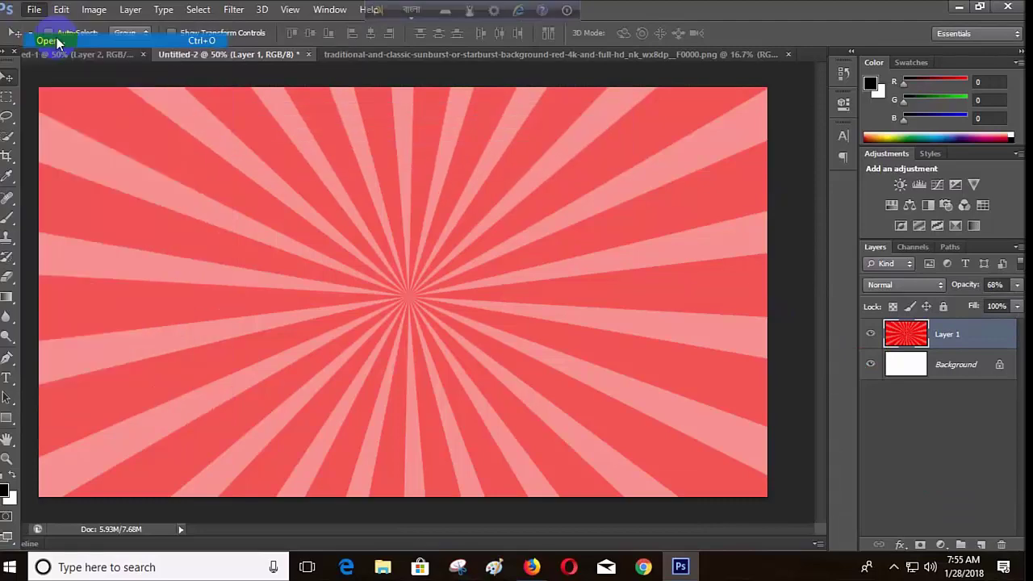
{"action": "left_click", "coordinate": [335, 182]}
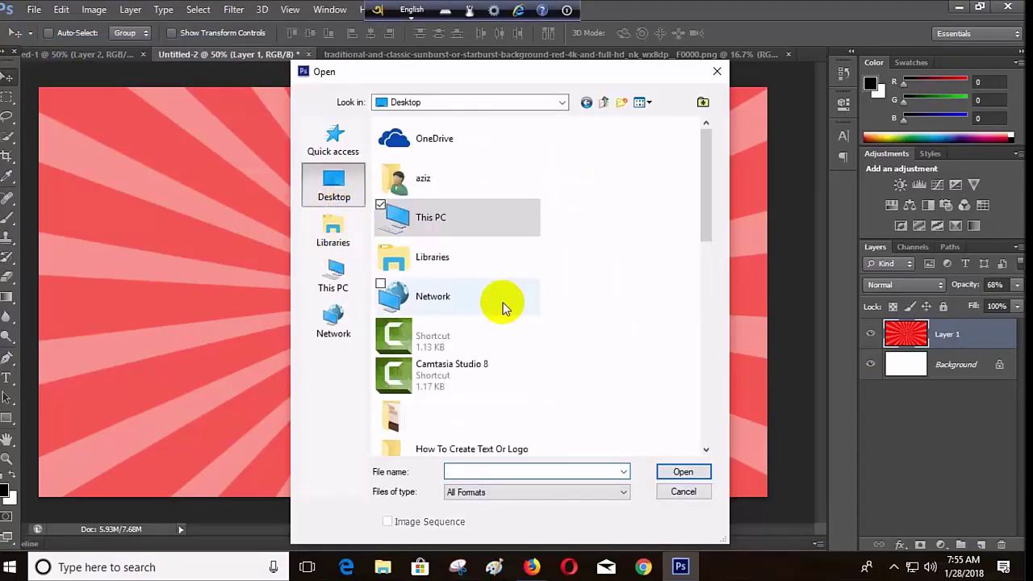
{"action": "scroll", "coordinate": [420, 452], "scroll_direction": "down", "scroll_amount": 3}
{"action": "double_click", "coordinate": [421, 452]}
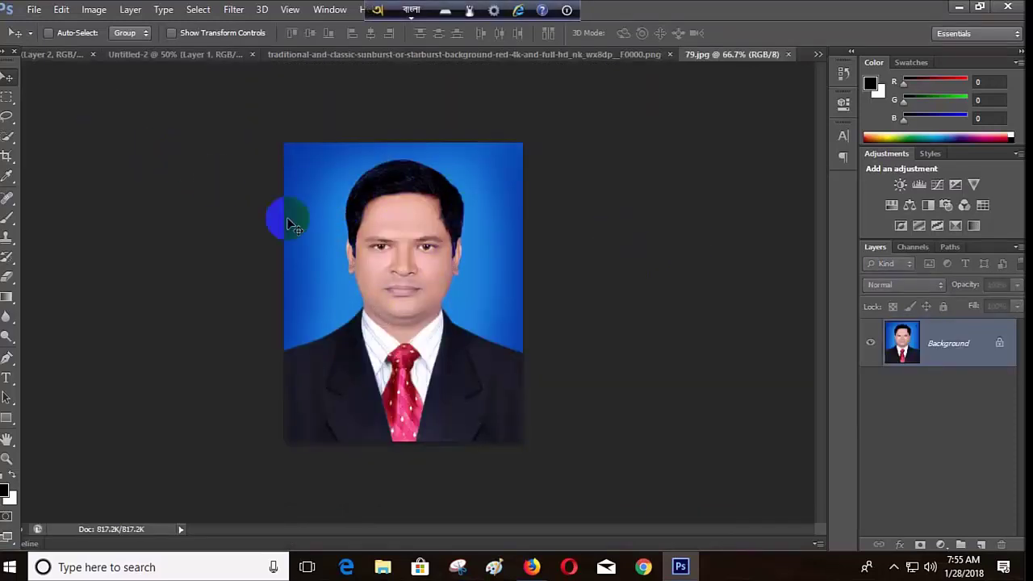
{"action": "left_click", "coordinate": [324, 263]}
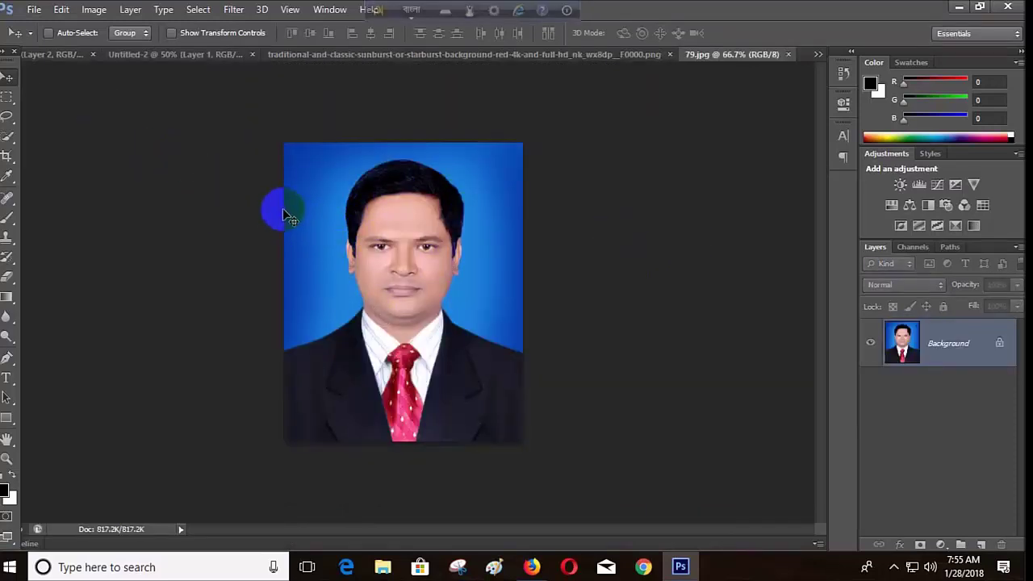
{"action": "left_click", "coordinate": [430, 216]}
{"action": "left_click", "coordinate": [347, 258]}
Paint a Quick Selection over the man's suit, head and hair, excluding the blue backdrop.
{"action": "left_click", "coordinate": [9, 144]}
{"action": "mouse_move", "coordinate": [8, 144]}
{"action": "left_mouse_down"}
{"action": "mouse_move", "coordinate": [90, 144]}
{"action": "mouse_move", "coordinate": [11, 138]}
{"action": "mouse_move", "coordinate": [75, 143]}
{"action": "left_mouse_up"}
{"action": "mouse_move", "coordinate": [311, 352]}
{"action": "left_mouse_down"}
{"action": "mouse_move", "coordinate": [314, 386]}
{"action": "mouse_move", "coordinate": [376, 376]}
{"action": "left_mouse_up"}
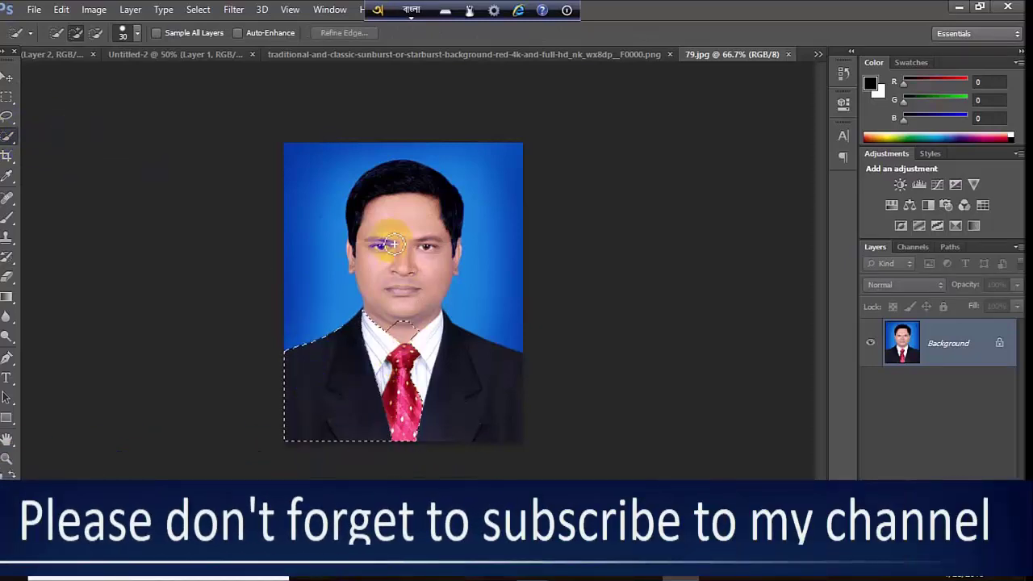
{"action": "mouse_move", "coordinate": [392, 244]}
{"action": "left_mouse_down"}
{"action": "mouse_move", "coordinate": [381, 191]}
{"action": "mouse_move", "coordinate": [391, 191]}
{"action": "mouse_move", "coordinate": [401, 277]}
{"action": "mouse_move", "coordinate": [436, 370]}
{"action": "mouse_move", "coordinate": [451, 394]}
{"action": "mouse_move", "coordinate": [475, 397]}
{"action": "mouse_move", "coordinate": [400, 375]}
{"action": "left_mouse_up"}
{"action": "left_click", "coordinate": [325, 394]}
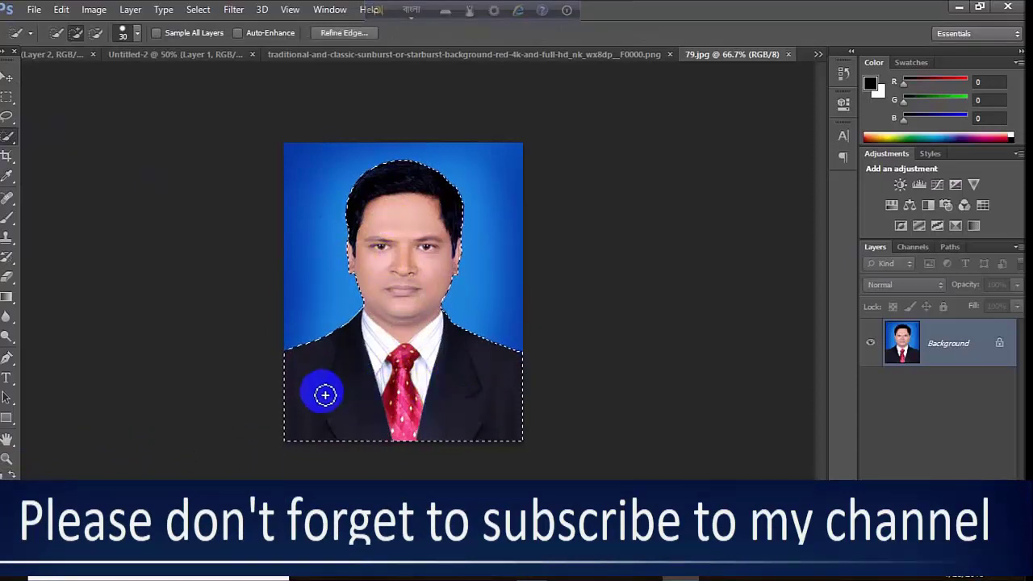
{"action": "left_click_drag", "start_coordinate": [325, 395], "coordinate": [329, 390]}
{"action": "left_click_drag", "start_coordinate": [357, 358], "coordinate": [371, 349]}
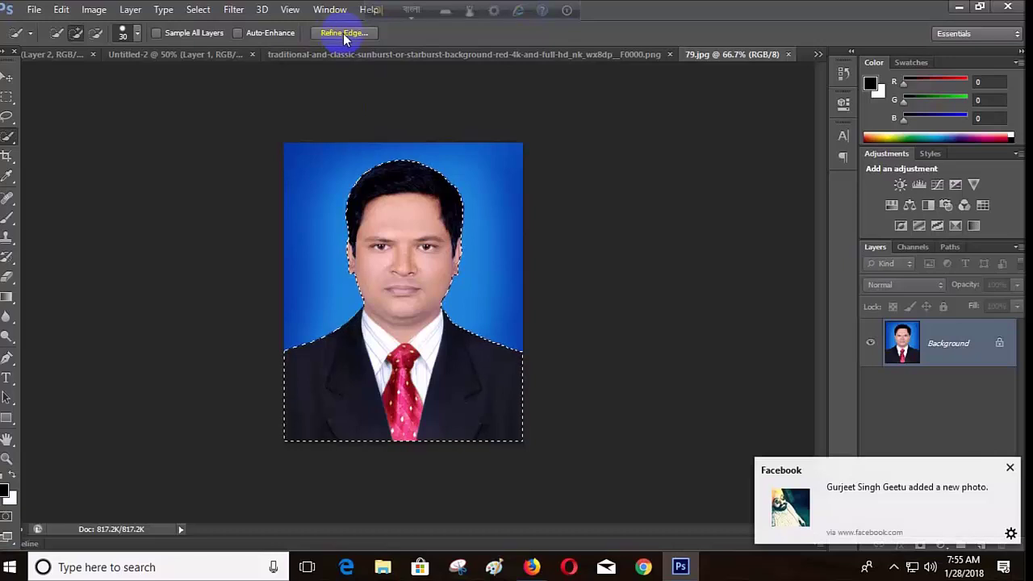
{"action": "left_click", "coordinate": [200, 12]}
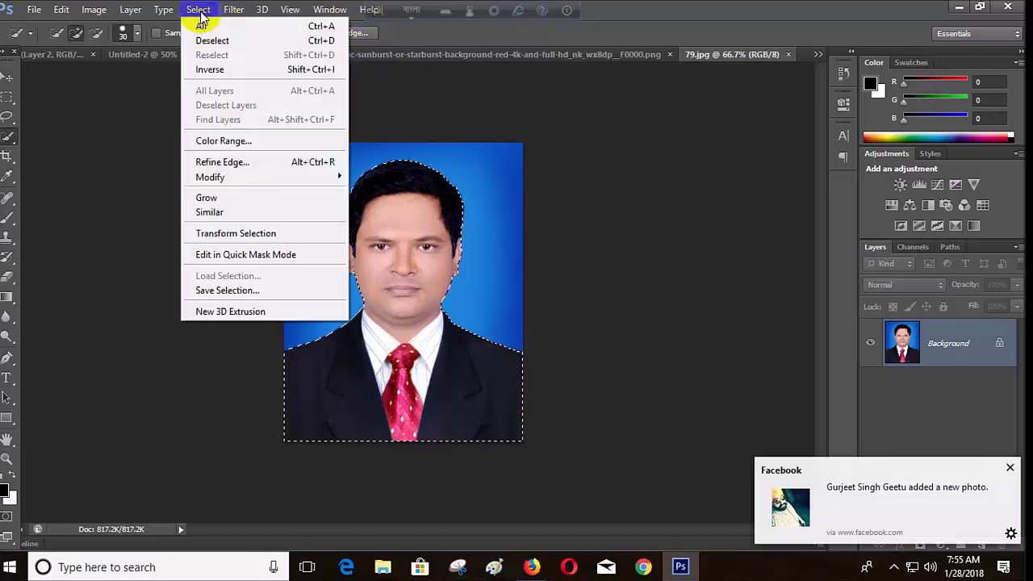
Refine Edge with Smooth 17, Feather 3.5 px, Shift Edge +12%, output to a new layer.
{"action": "left_click", "coordinate": [225, 162]}
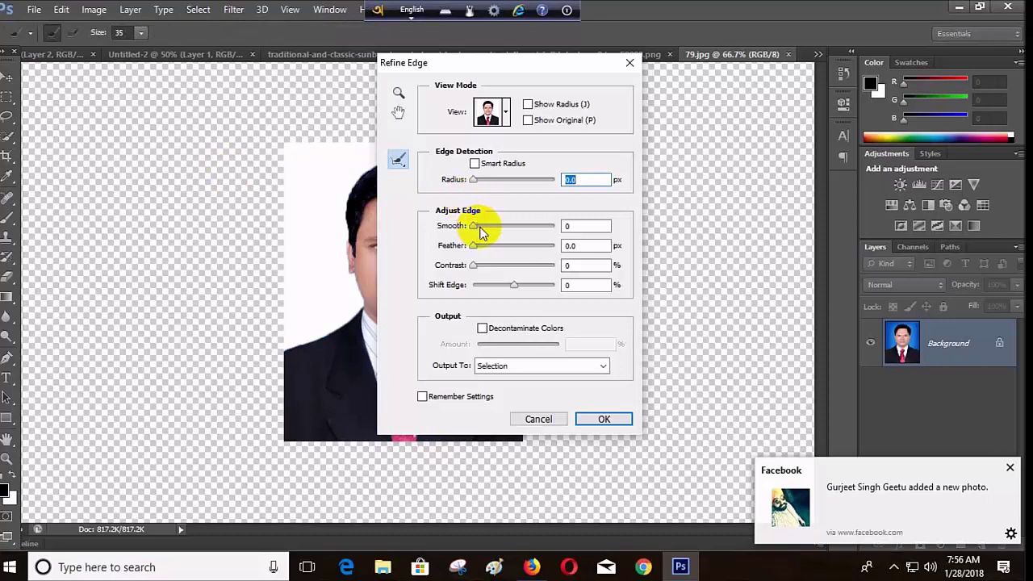
{"action": "mouse_move", "coordinate": [480, 230]}
{"action": "left_mouse_down"}
{"action": "mouse_move", "coordinate": [489, 254]}
{"action": "mouse_move", "coordinate": [487, 227]}
{"action": "left_mouse_up"}
{"action": "left_click", "coordinate": [479, 246]}
{"action": "left_click_drag", "start_coordinate": [519, 291], "coordinate": [523, 289]}
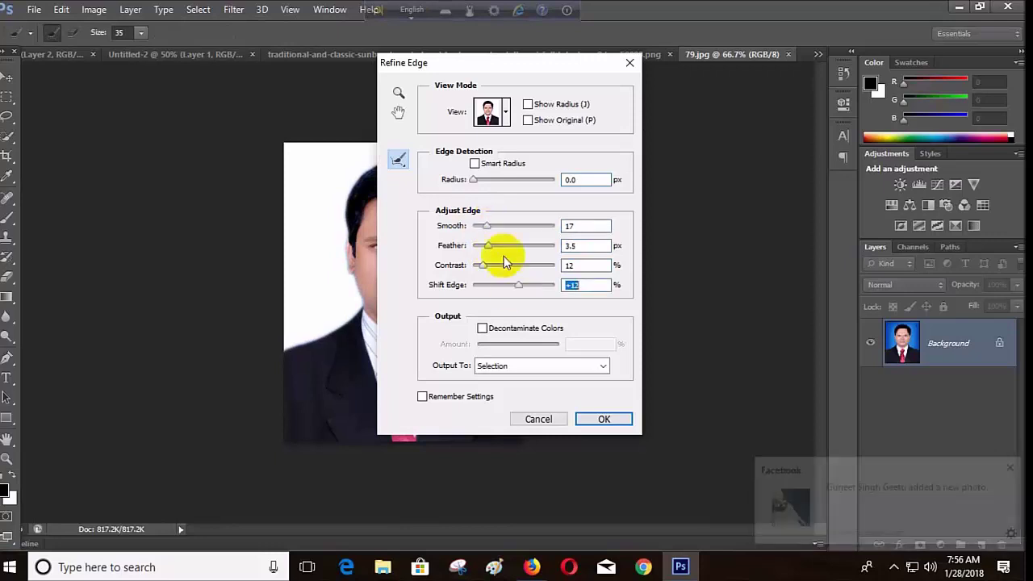
{"action": "left_click", "coordinate": [519, 365]}
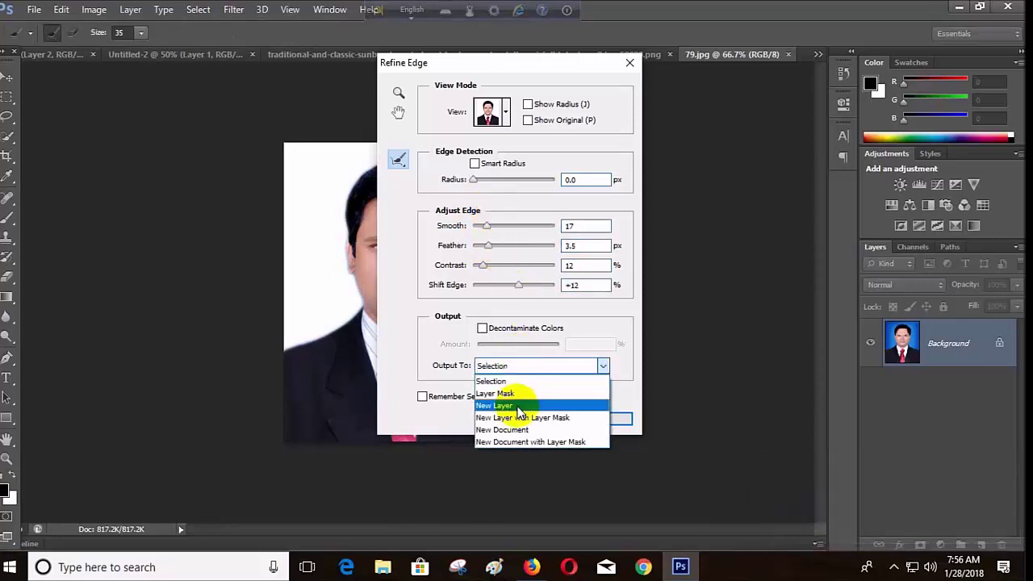
{"action": "left_click", "coordinate": [518, 406]}
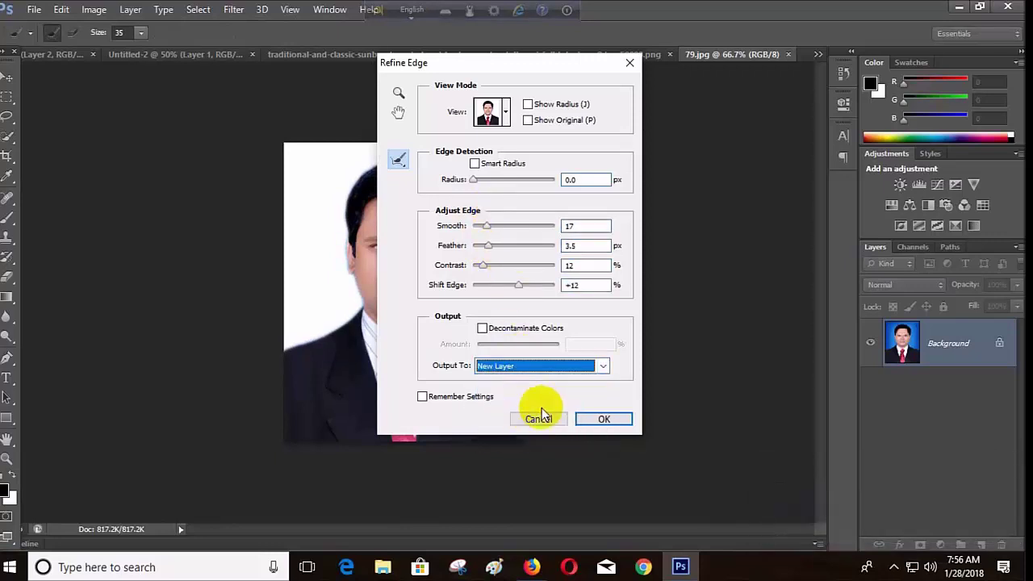
{"action": "left_click", "coordinate": [604, 419]}
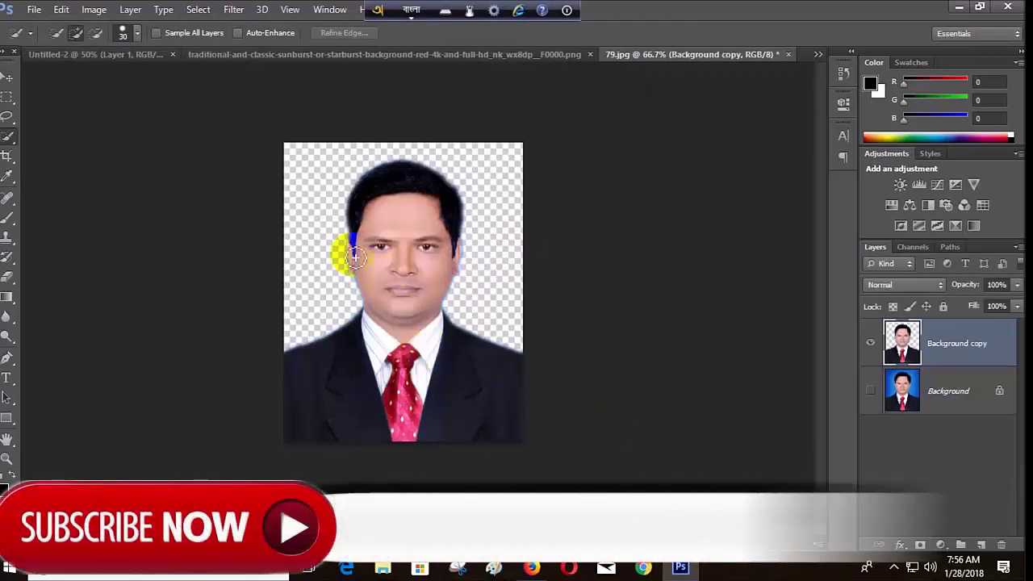
Drag the cut-out man into Untitled-2 and enlarge him with Free Transform at the right edge.
{"action": "left_click", "coordinate": [8, 76]}
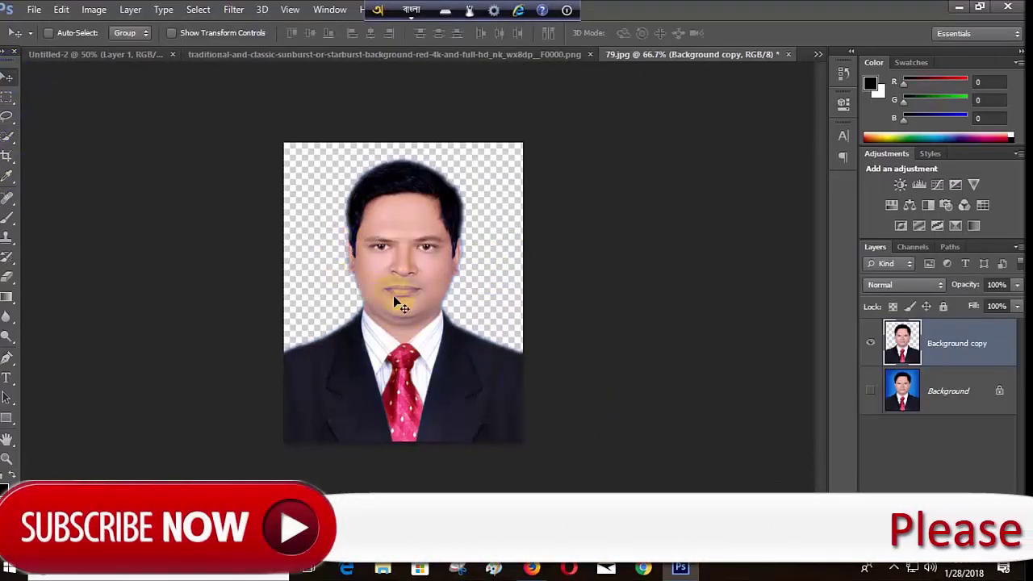
{"action": "mouse_move", "coordinate": [338, 289]}
{"action": "left_mouse_down"}
{"action": "mouse_move", "coordinate": [368, 257]}
{"action": "mouse_move", "coordinate": [433, 272]}
{"action": "mouse_move", "coordinate": [422, 281]}
{"action": "mouse_move", "coordinate": [411, 212]}
{"action": "mouse_move", "coordinate": [234, 210]}
{"action": "mouse_move", "coordinate": [231, 57]}
{"action": "mouse_move", "coordinate": [557, 297]}
{"action": "mouse_move", "coordinate": [619, 309]}
{"action": "left_mouse_up"}
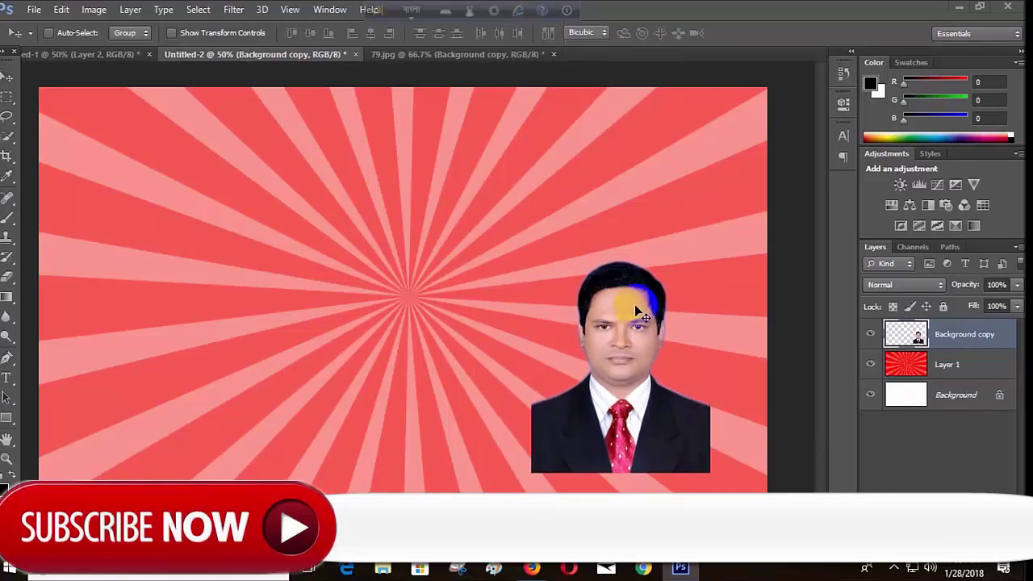
{"action": "key", "text": "ctrl+t"}
{"action": "left_click_drag", "start_coordinate": [523, 233], "coordinate": [477, 166]}
{"action": "left_click_drag", "start_coordinate": [707, 468], "coordinate": [810, 572]}
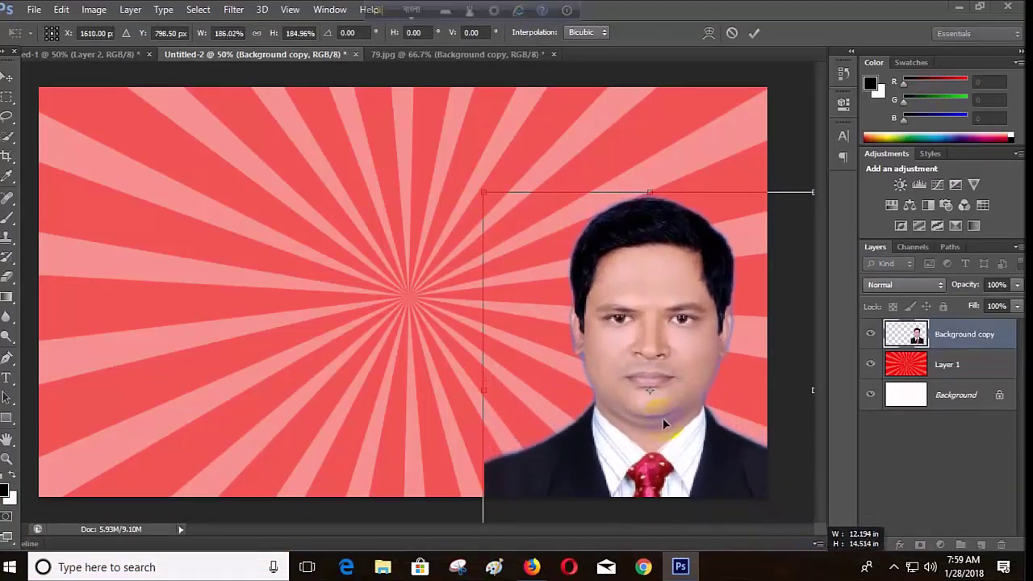
{"action": "double_click", "coordinate": [554, 272]}
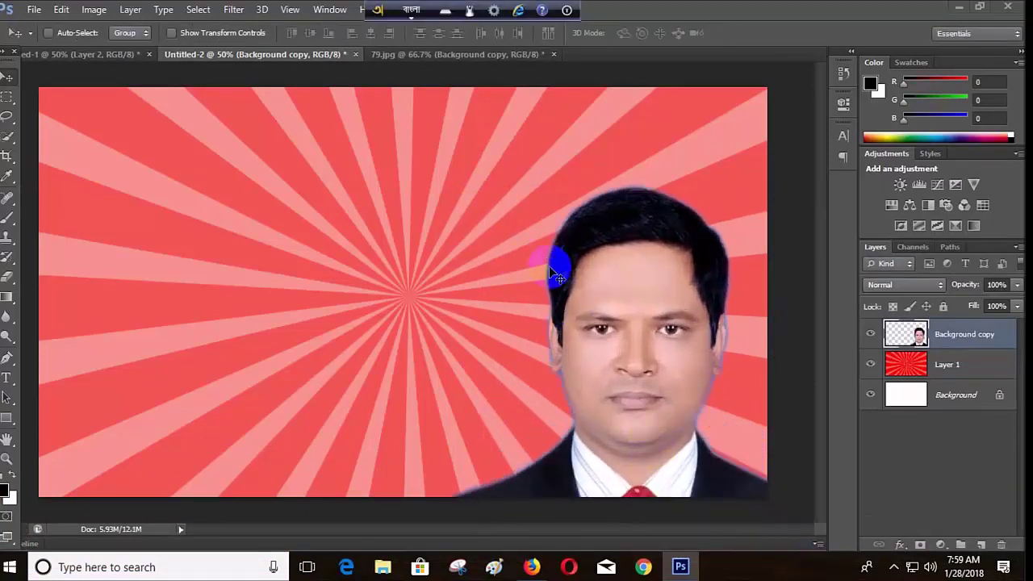
Add a 3 px outside Stroke in colour f8f3f3 to the portrait layer.
{"action": "right_click", "coordinate": [902, 337]}
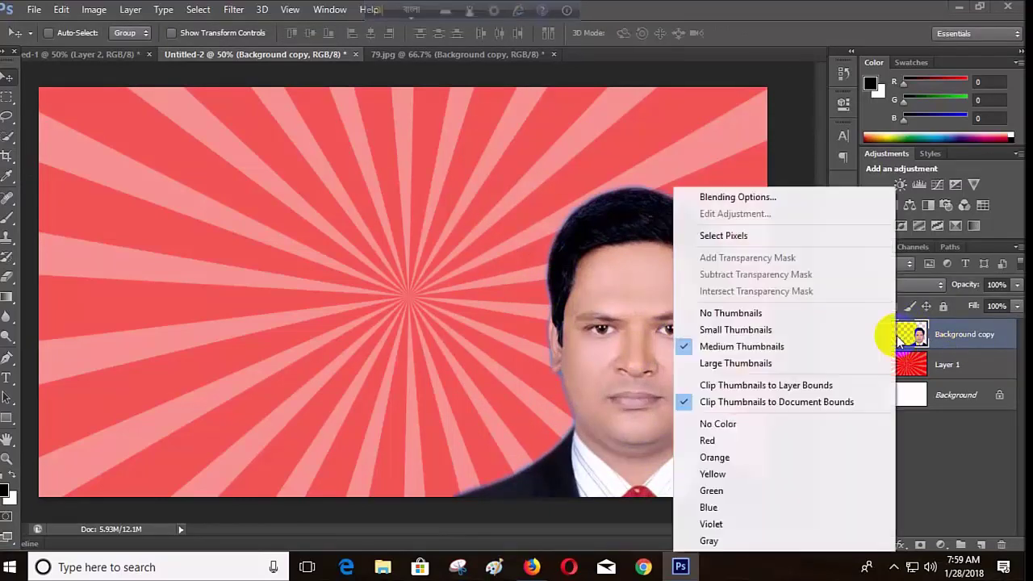
{"action": "left_click", "coordinate": [741, 198]}
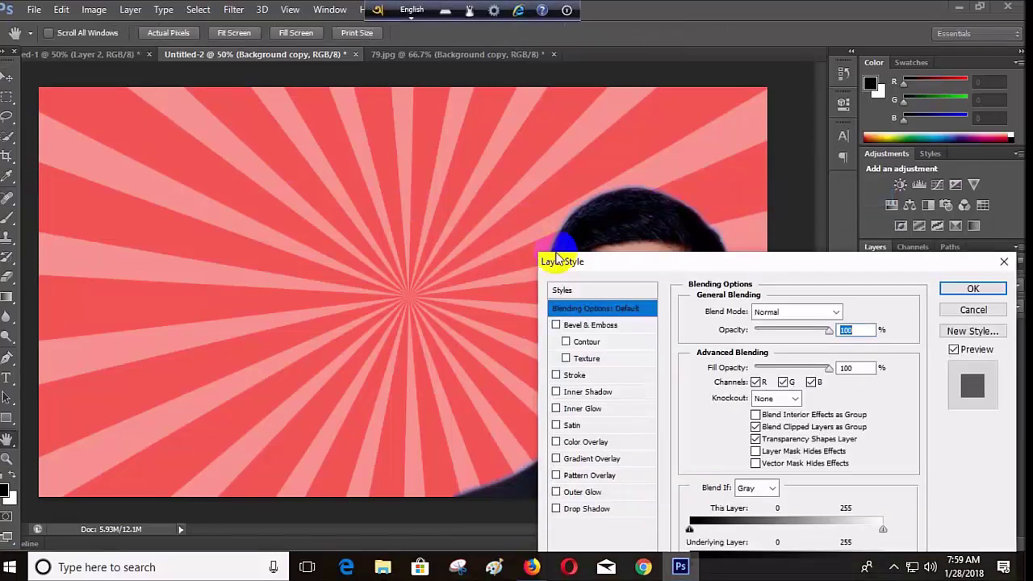
{"action": "left_click_drag", "start_coordinate": [640, 258], "coordinate": [729, 156]}
{"action": "left_click", "coordinate": [667, 272]}
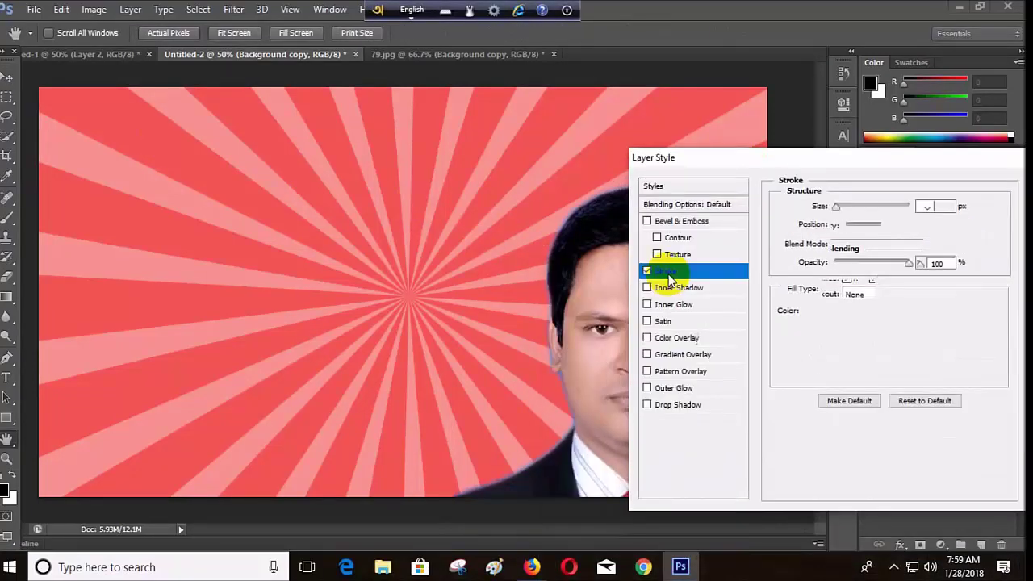
{"action": "left_click", "coordinate": [817, 311]}
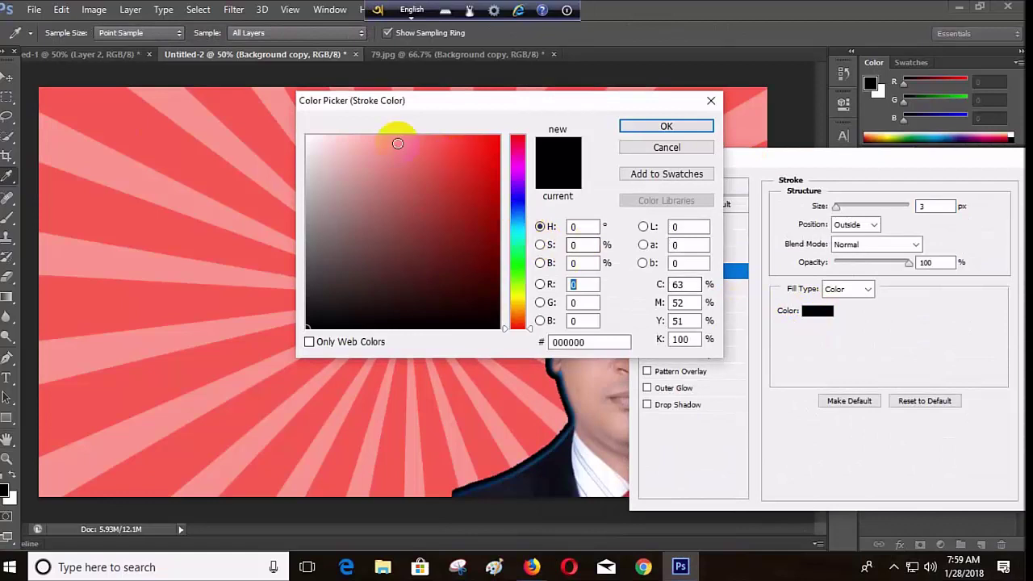
{"action": "left_click", "coordinate": [309, 141]}
{"action": "left_click", "coordinate": [666, 127]}
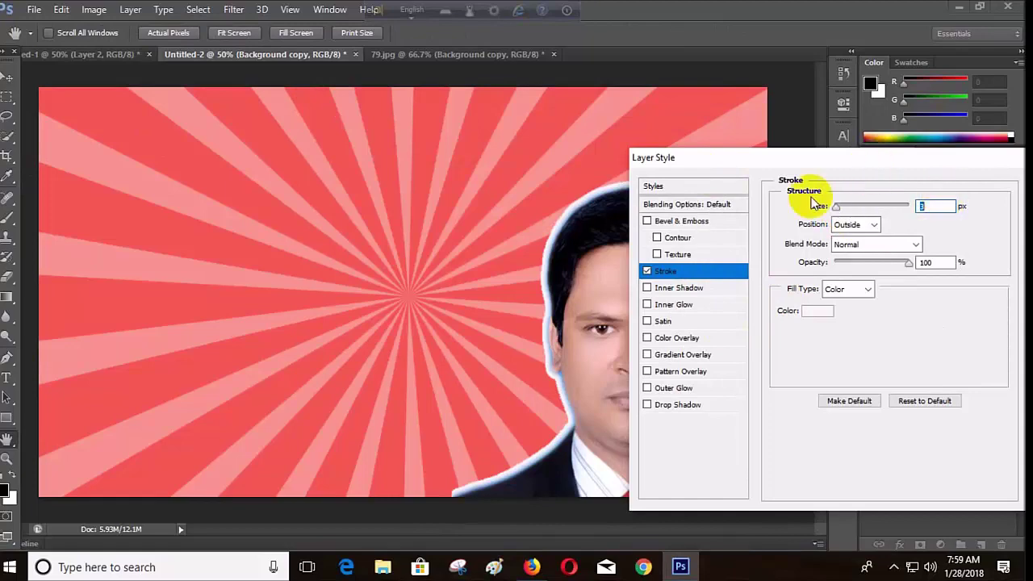
{"action": "left_click", "coordinate": [996, 224]}
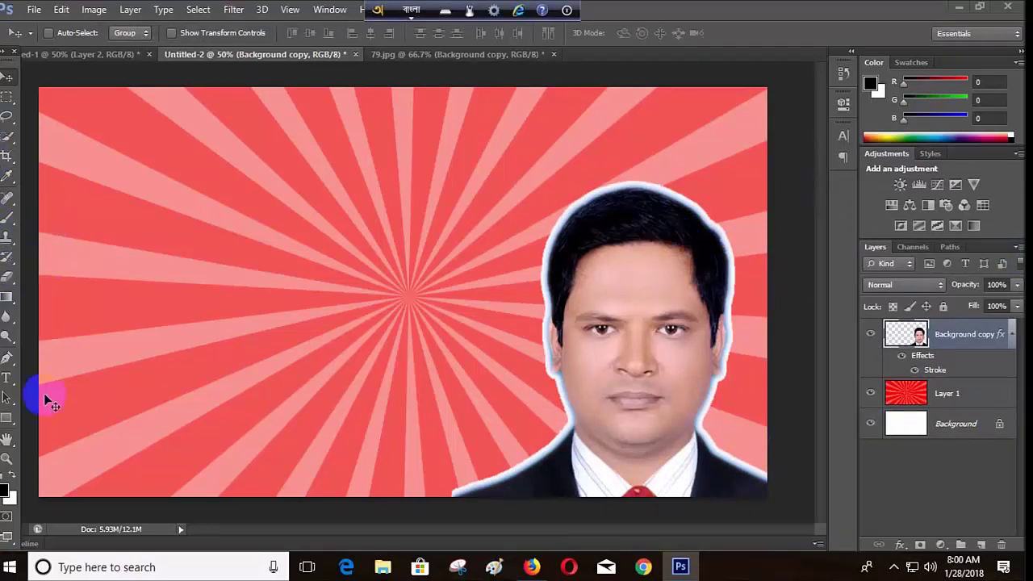
Type 'You Tube' in Impact 203 pt in a text box across the upper left.
{"action": "left_click", "coordinate": [7, 380]}
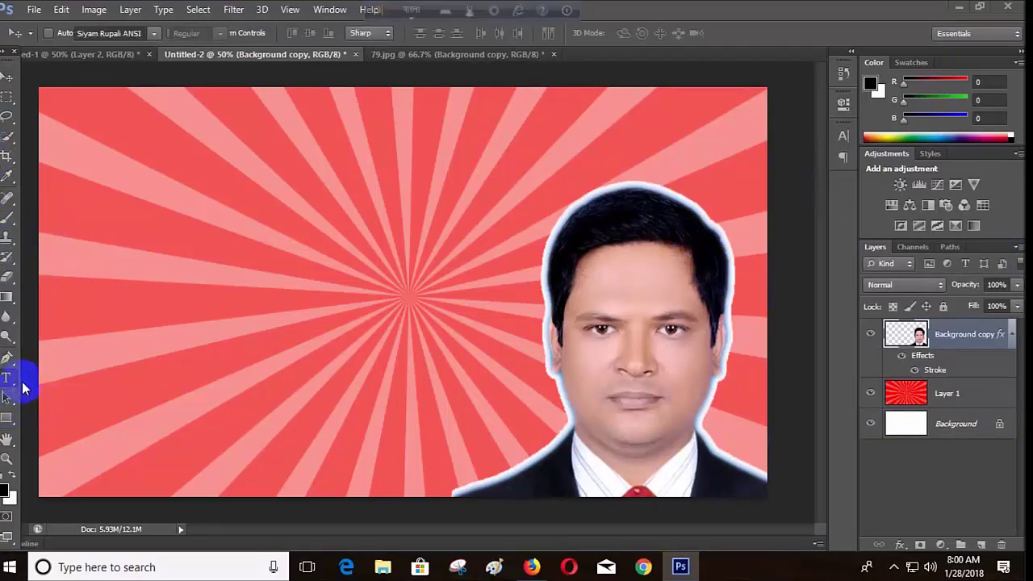
{"action": "left_click_drag", "start_coordinate": [53, 98], "coordinate": [482, 200]}
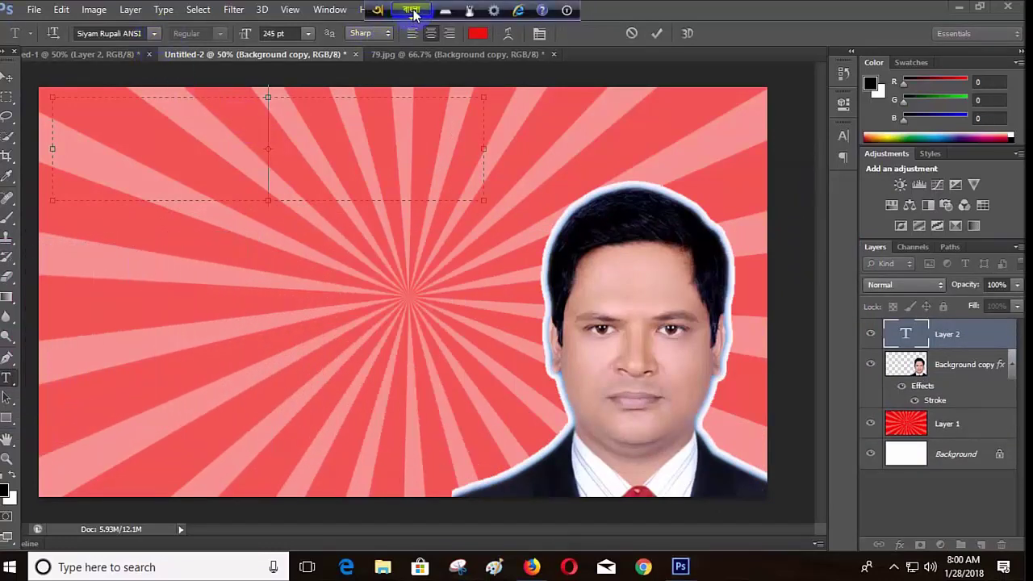
{"action": "left_click", "coordinate": [153, 35]}
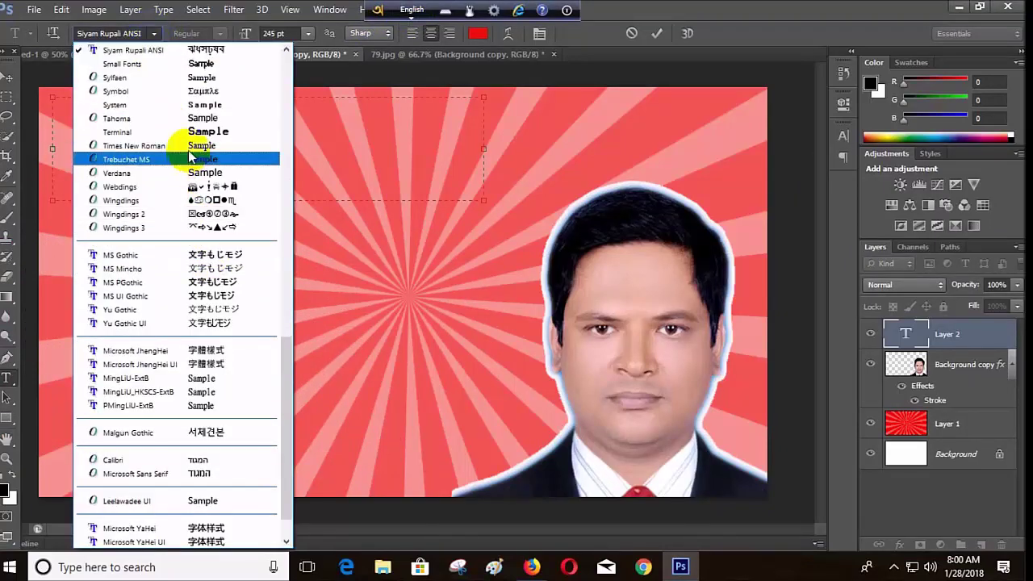
{"action": "scroll", "coordinate": [193, 279], "scroll_direction": "down", "scroll_amount": 1}
{"action": "scroll", "coordinate": [187, 281], "scroll_direction": "up", "scroll_amount": 11}
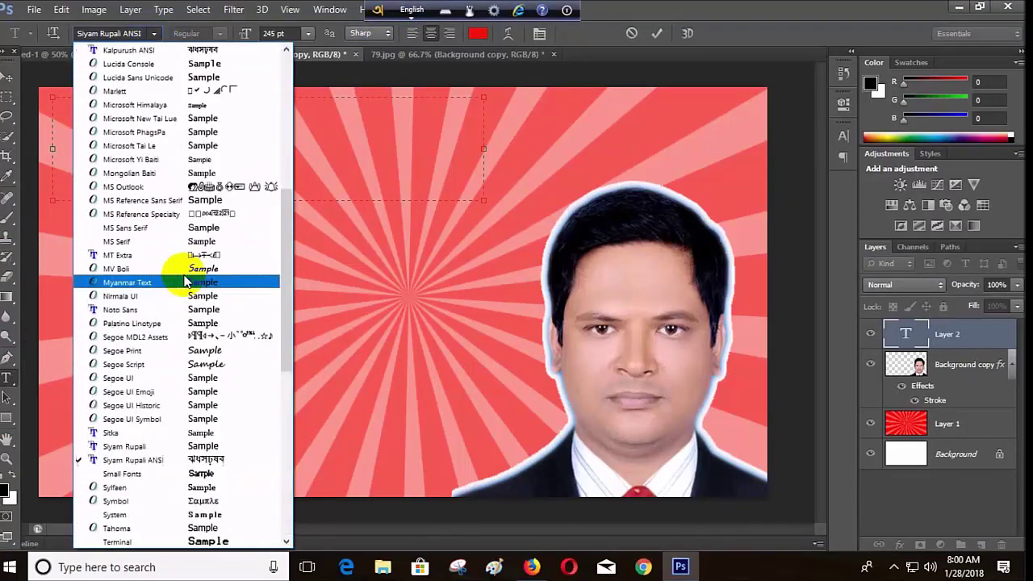
{"action": "scroll", "coordinate": [180, 274], "scroll_direction": "up", "scroll_amount": 6}
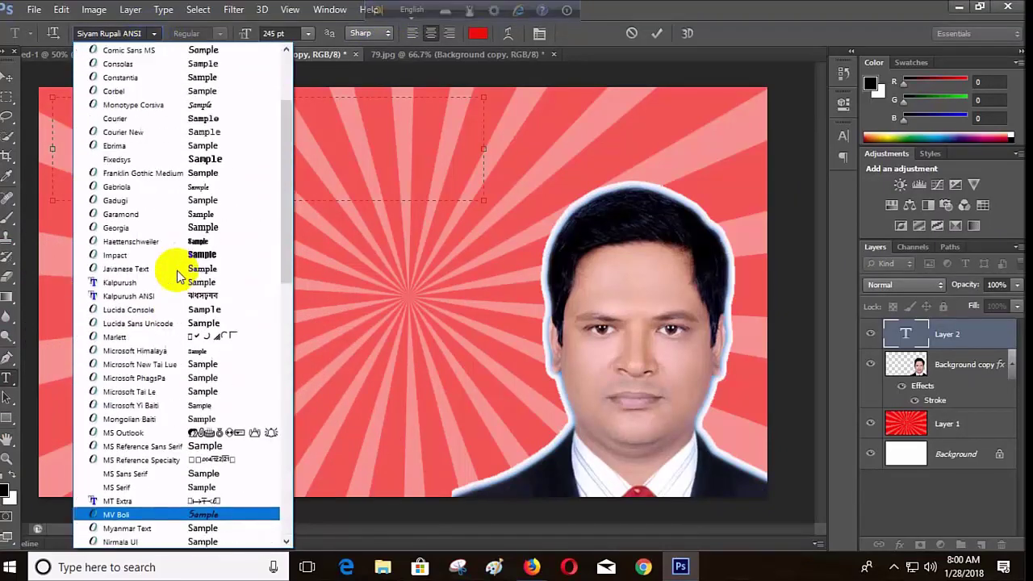
{"action": "left_click", "coordinate": [120, 257]}
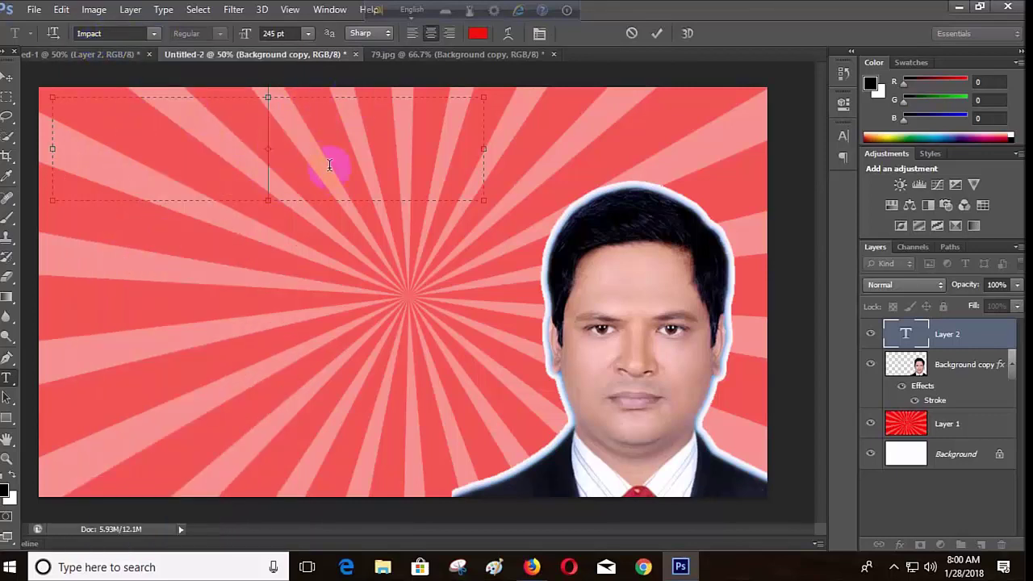
{"action": "left_click_drag", "start_coordinate": [246, 34], "coordinate": [212, 34]}
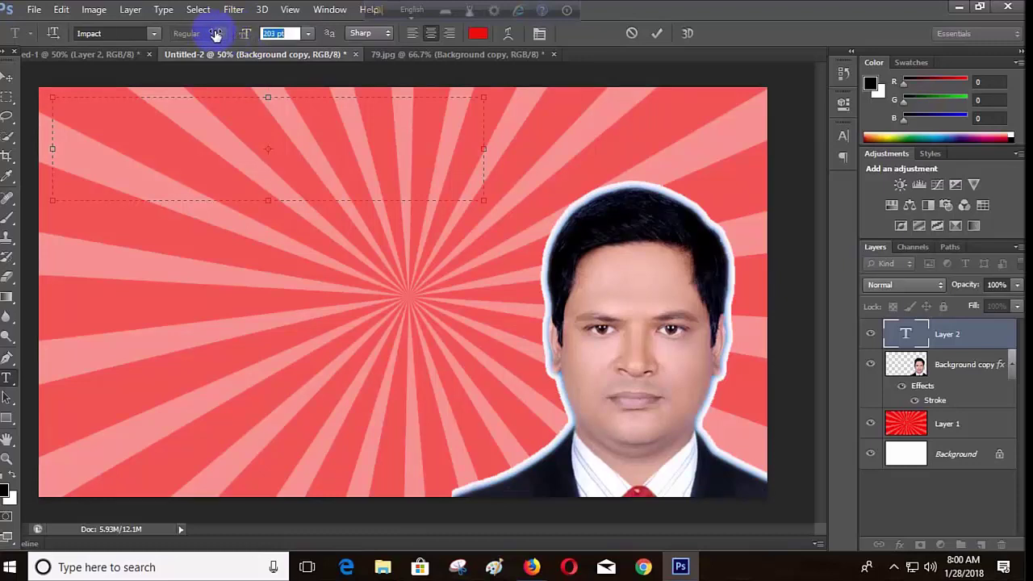
{"action": "left_click", "coordinate": [271, 131]}
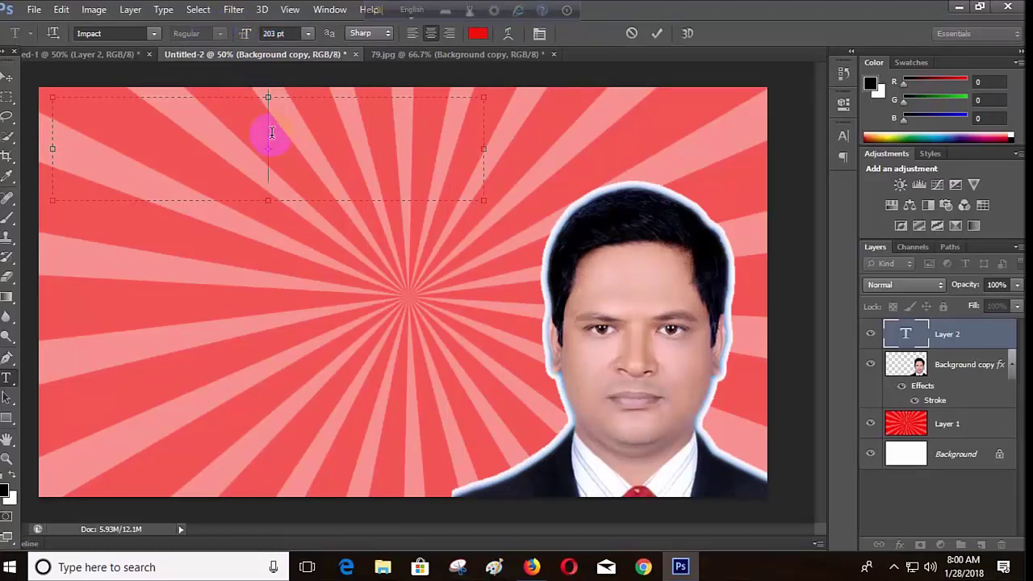
{"action": "type", "text": "Y"}
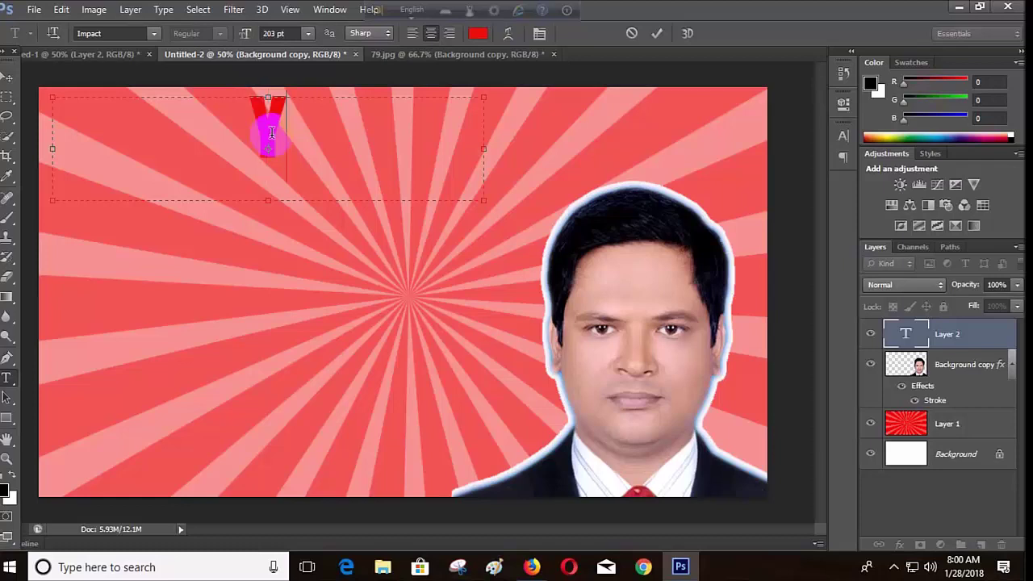
{"action": "type", "text": "ou Tu"}
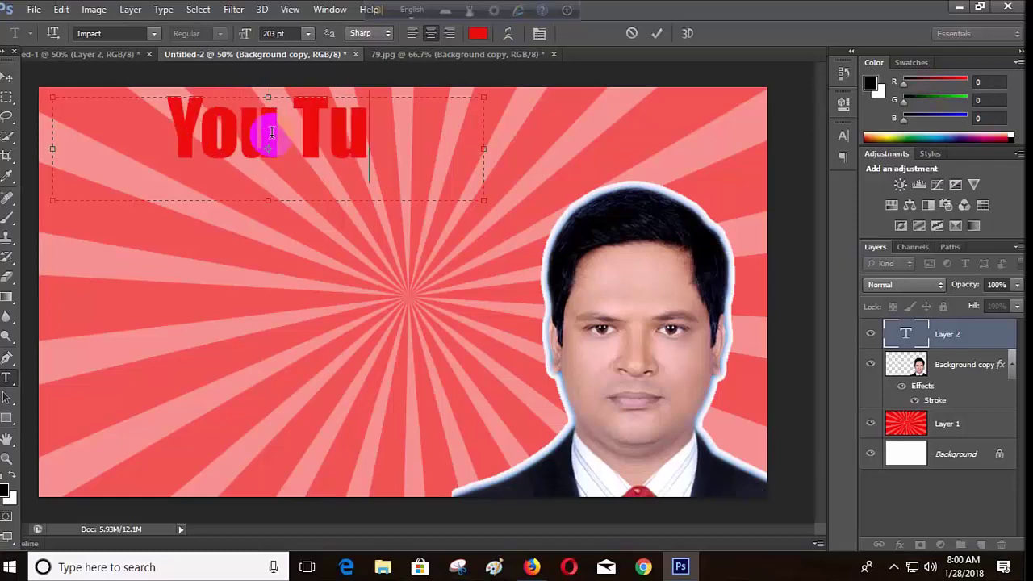
{"action": "type", "text": "be"}
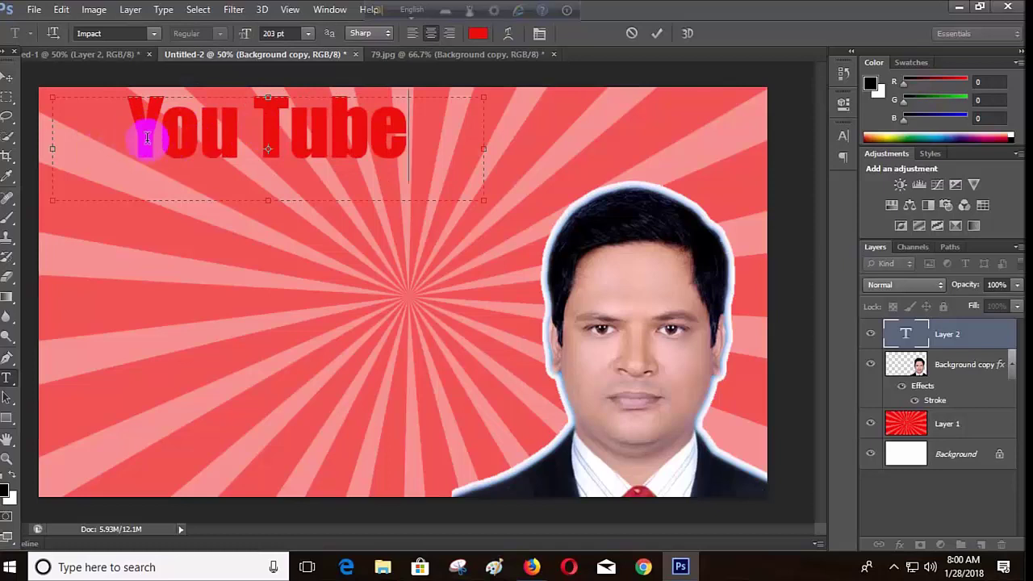
{"action": "key", "text": "ctrl+Return"}
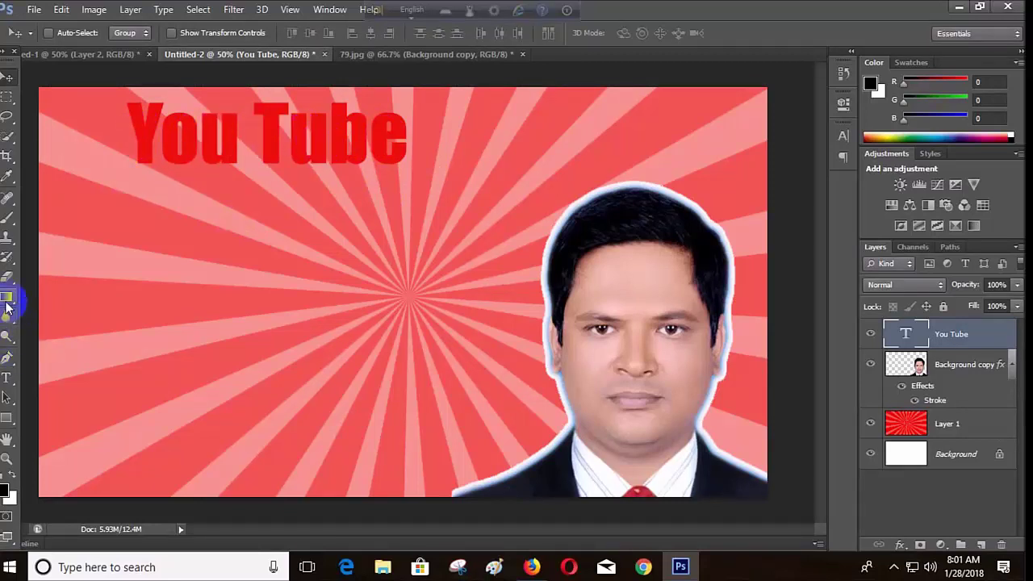
Draw a white-filled rectangle over the red You Tube title area.
{"action": "left_click", "coordinate": [6, 418]}
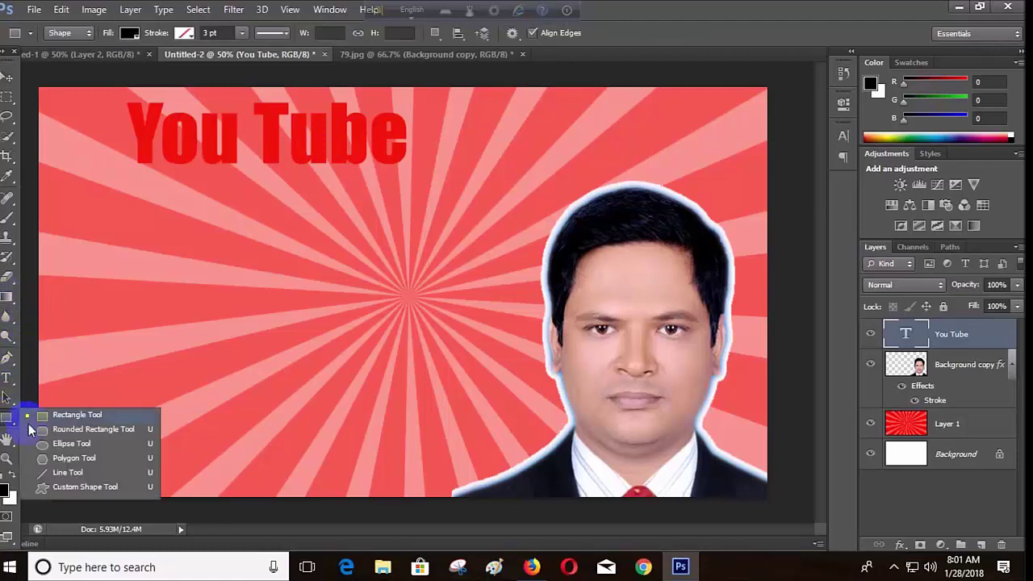
{"action": "left_click", "coordinate": [94, 414]}
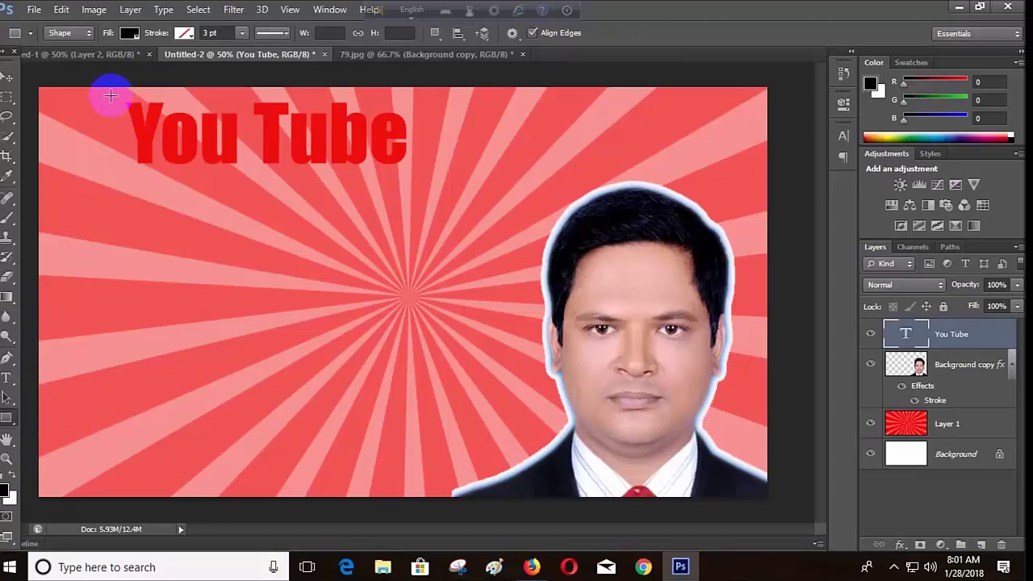
{"action": "left_click_drag", "start_coordinate": [110, 95], "coordinate": [420, 177]}
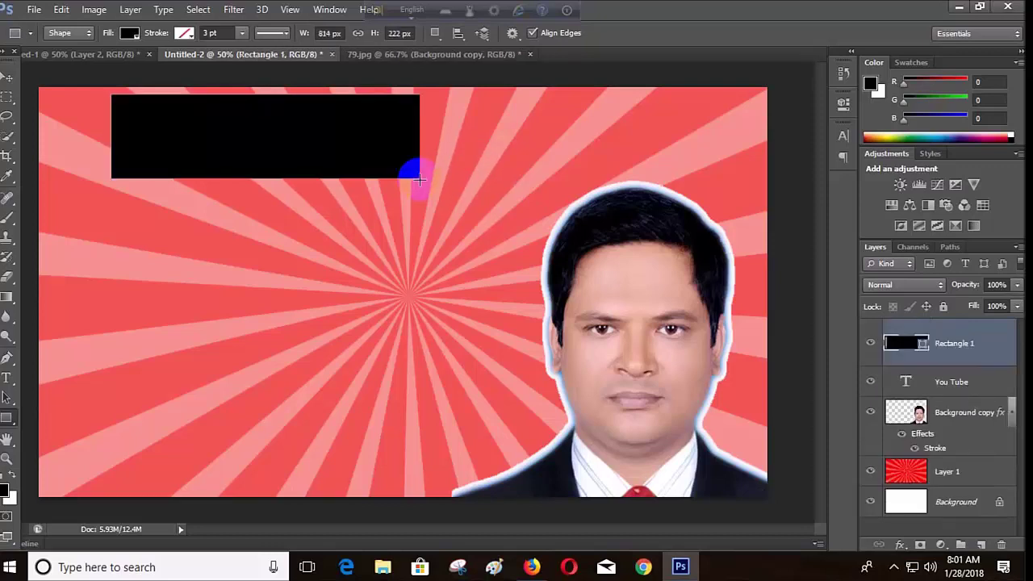
{"action": "left_click", "coordinate": [131, 35]}
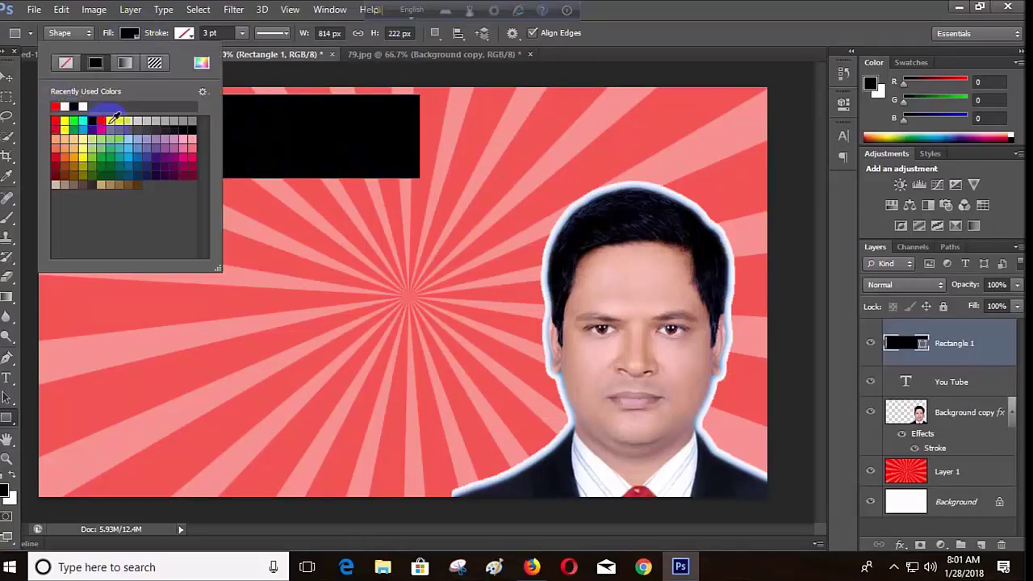
{"action": "left_click", "coordinate": [113, 120]}
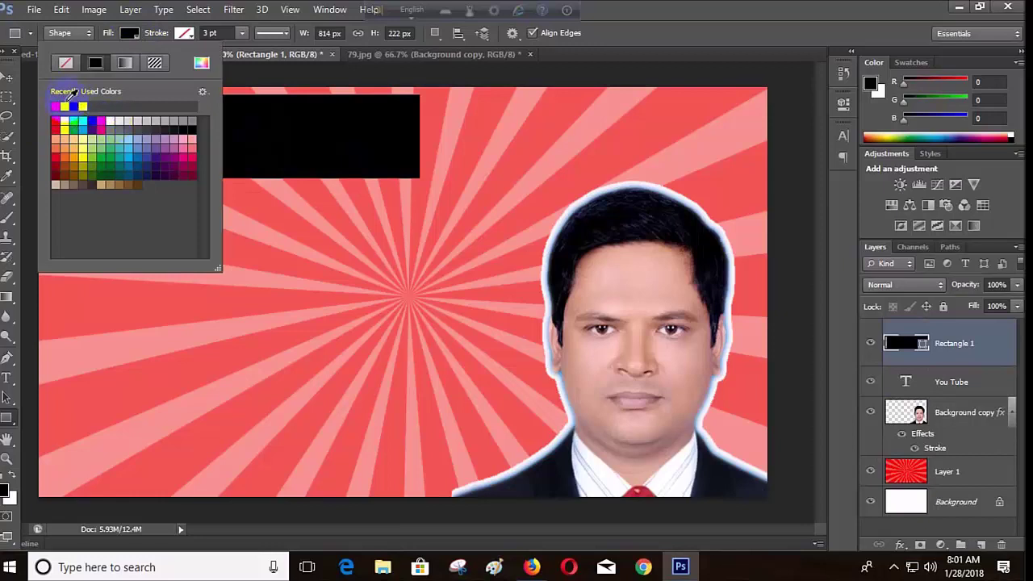
{"action": "left_click", "coordinate": [71, 105]}
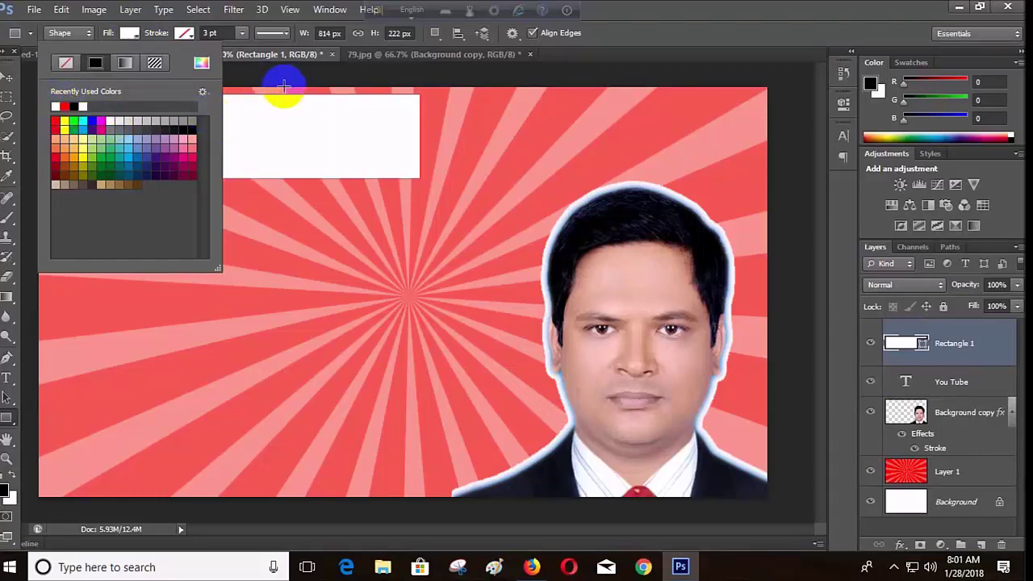
{"action": "left_click", "coordinate": [7, 77]}
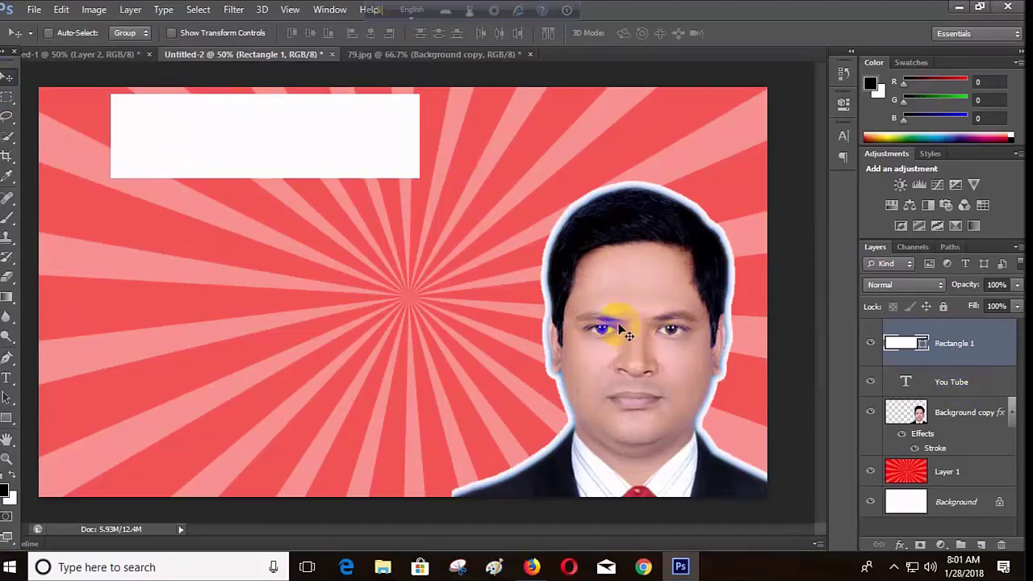
Stack the You Tube text layer above Rectangle 1 and reselect the title letters.
{"action": "mouse_move", "coordinate": [907, 386]}
{"action": "left_mouse_down"}
{"action": "mouse_move", "coordinate": [909, 343]}
{"action": "mouse_move", "coordinate": [908, 389]}
{"action": "left_mouse_up"}
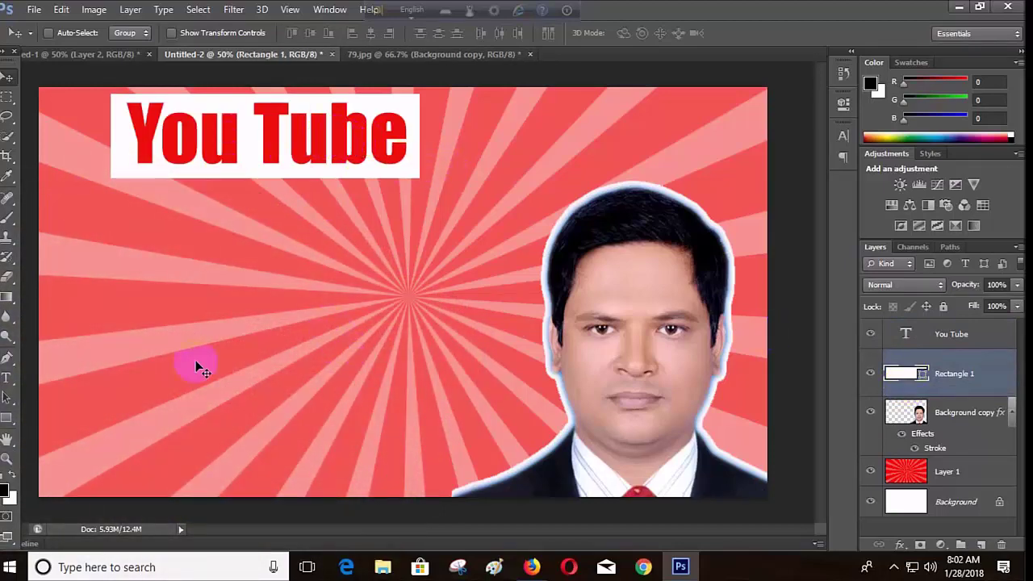
{"action": "left_click", "coordinate": [5, 377]}
{"action": "left_click_drag", "start_coordinate": [132, 132], "coordinate": [402, 139]}
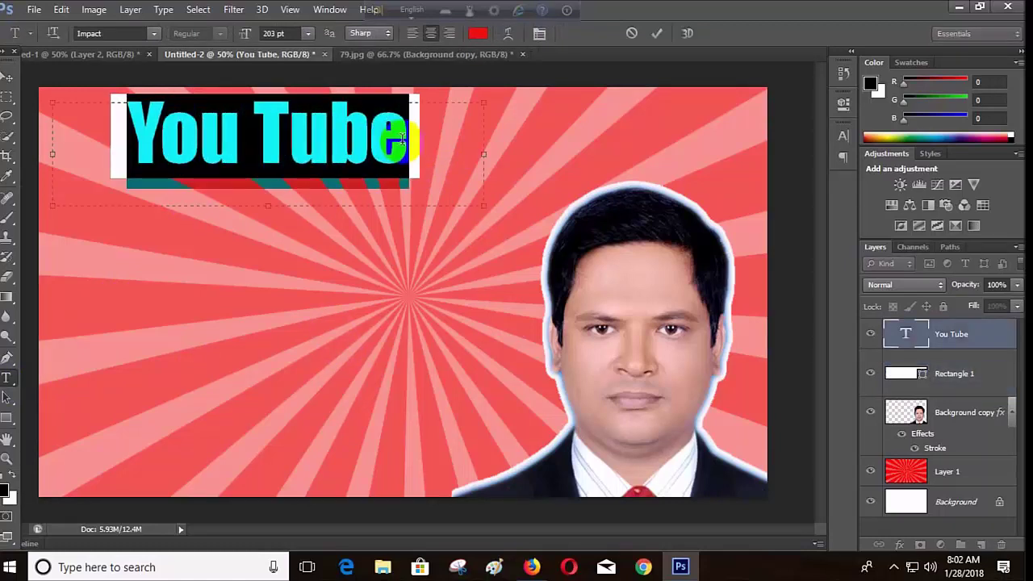
{"action": "left_click", "coordinate": [906, 338]}
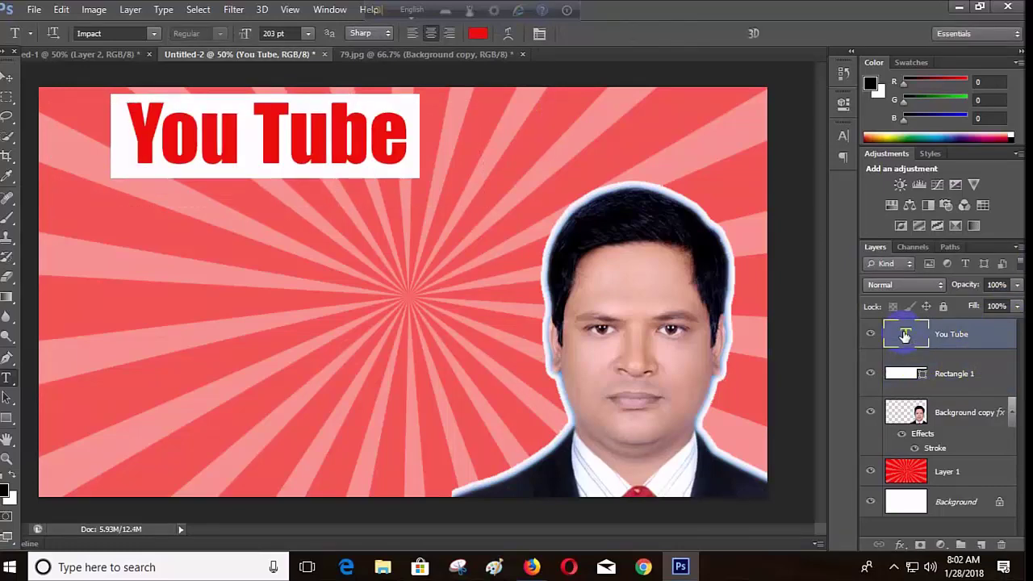
Apply Bevel & Emboss with a wavy contour preset to the You Tube layer.
{"action": "right_click", "coordinate": [904, 334]}
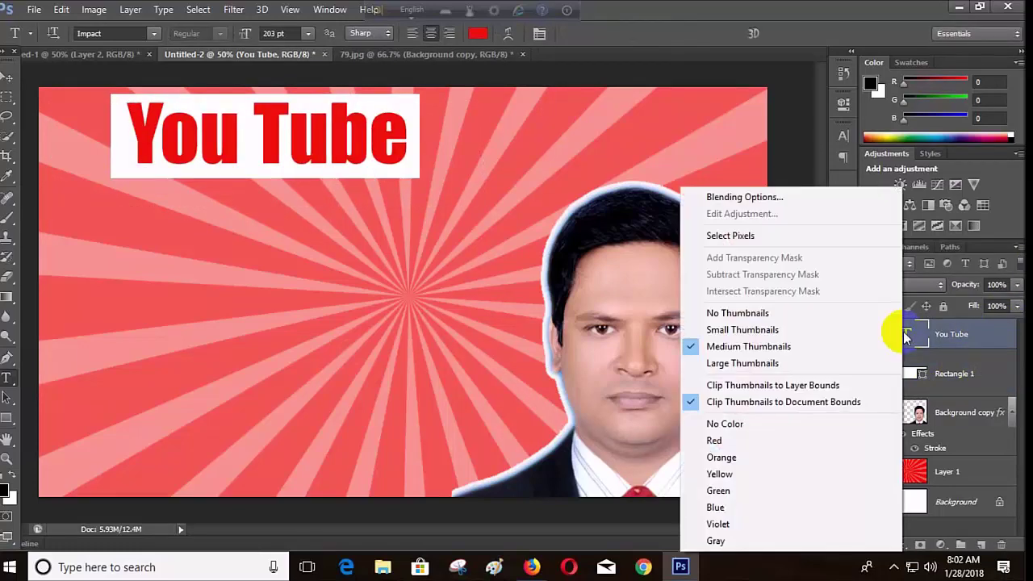
{"action": "left_click", "coordinate": [732, 202]}
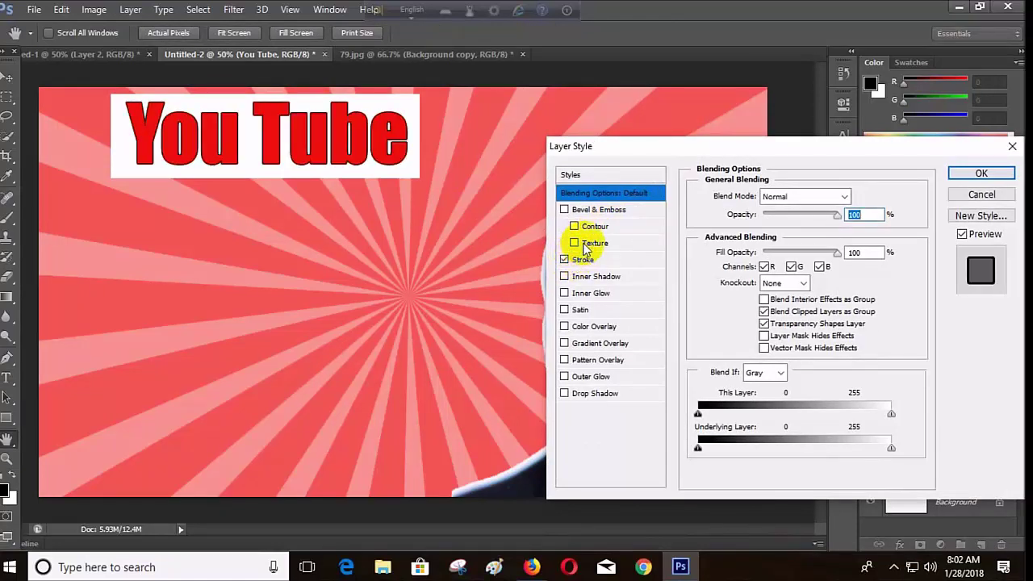
{"action": "left_click", "coordinate": [586, 230]}
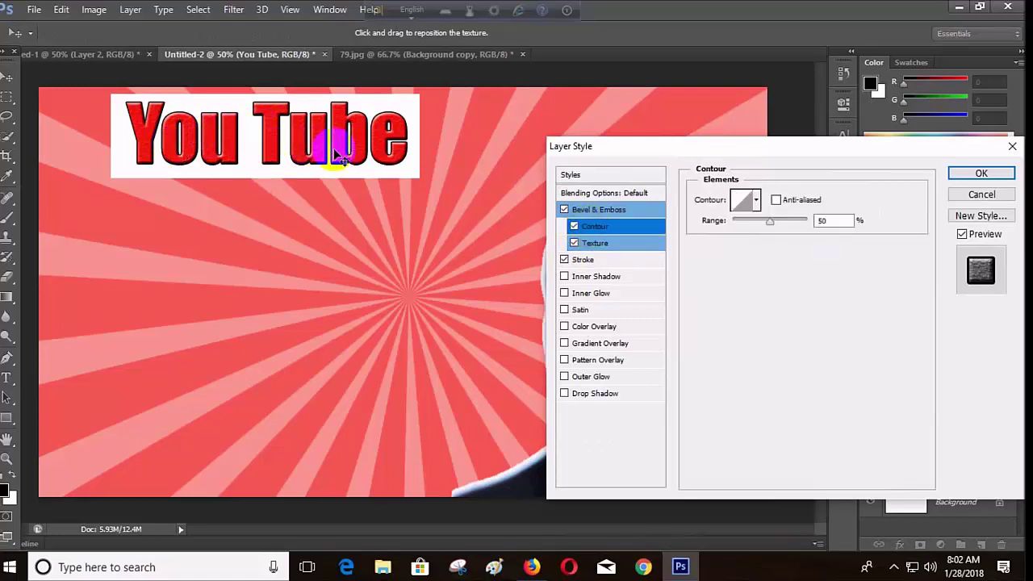
{"action": "left_click", "coordinate": [757, 201]}
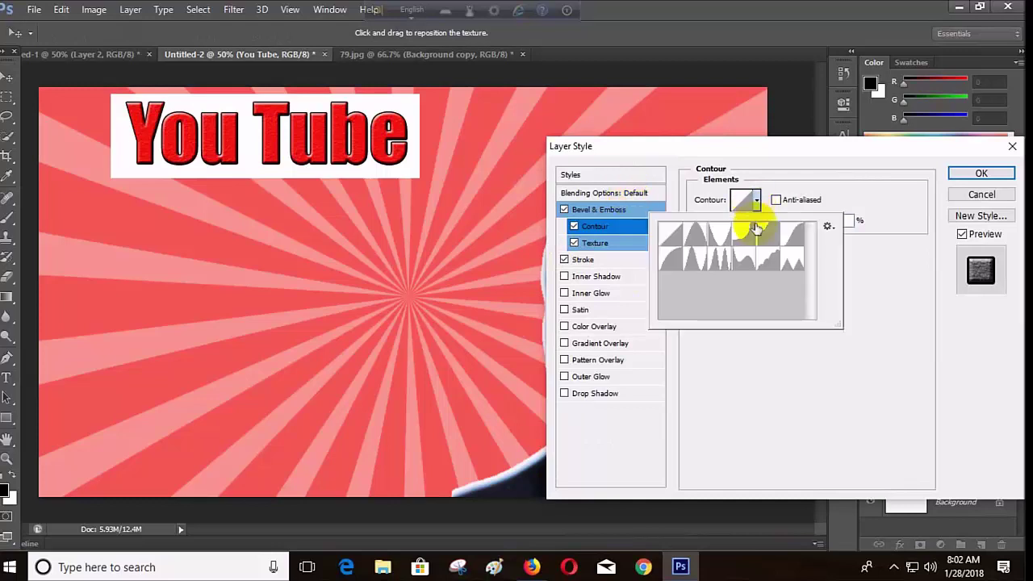
{"action": "left_click", "coordinate": [765, 260]}
{"action": "left_click", "coordinate": [726, 261]}
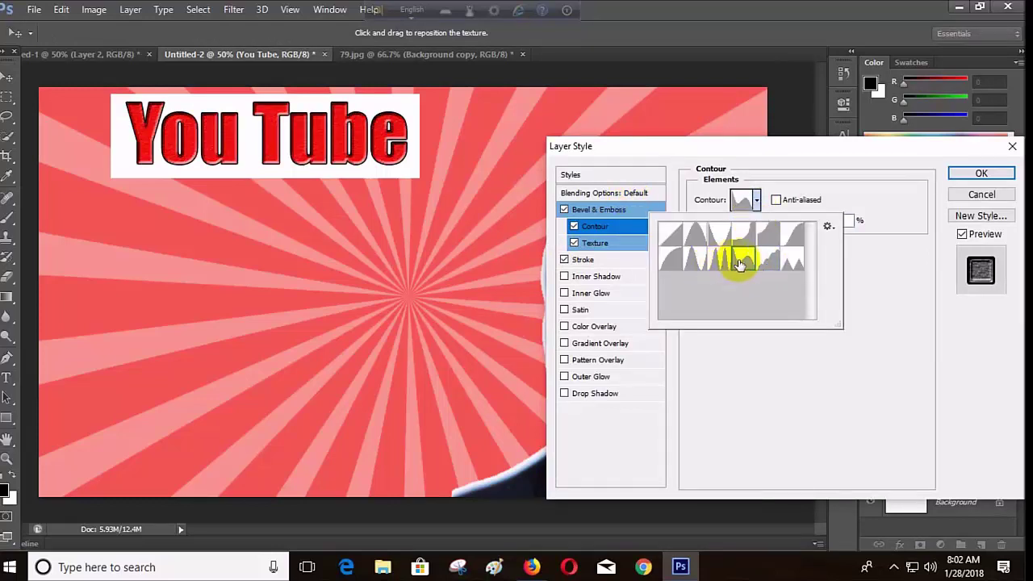
{"action": "left_click", "coordinate": [699, 258]}
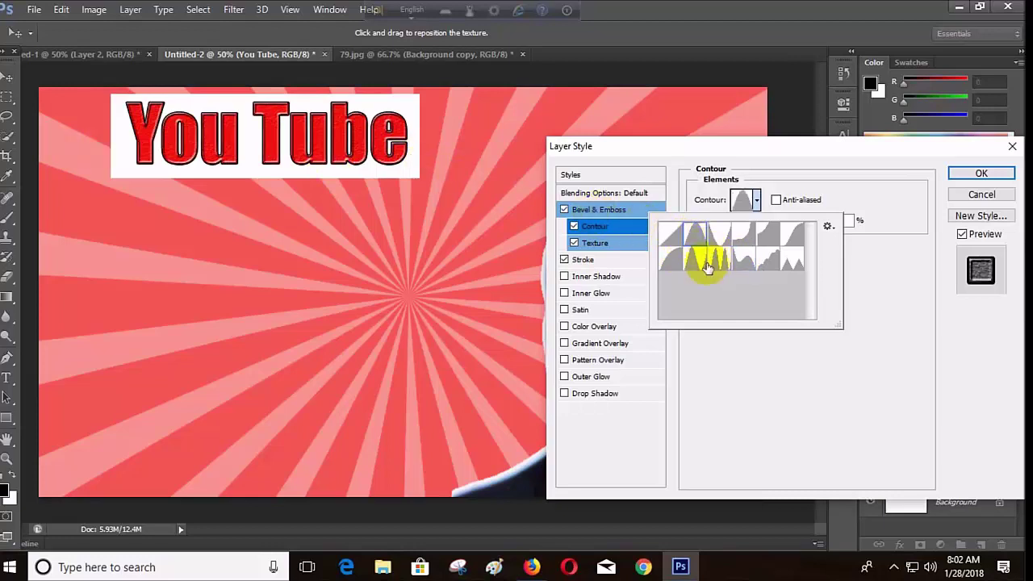
{"action": "left_click", "coordinate": [722, 260]}
{"action": "left_click", "coordinate": [739, 260]}
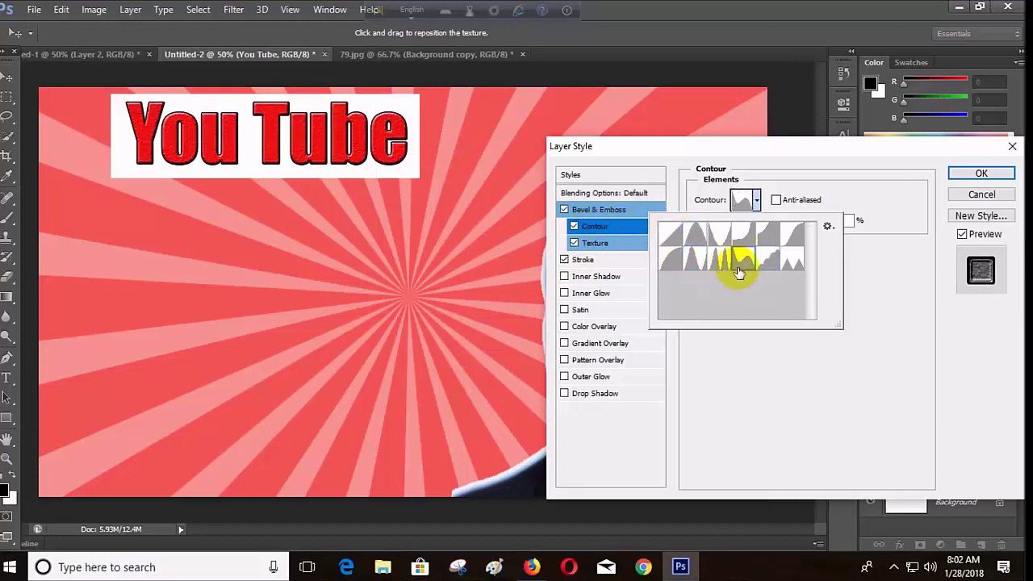
{"action": "left_click", "coordinate": [988, 177]}
{"action": "left_click", "coordinate": [988, 178]}
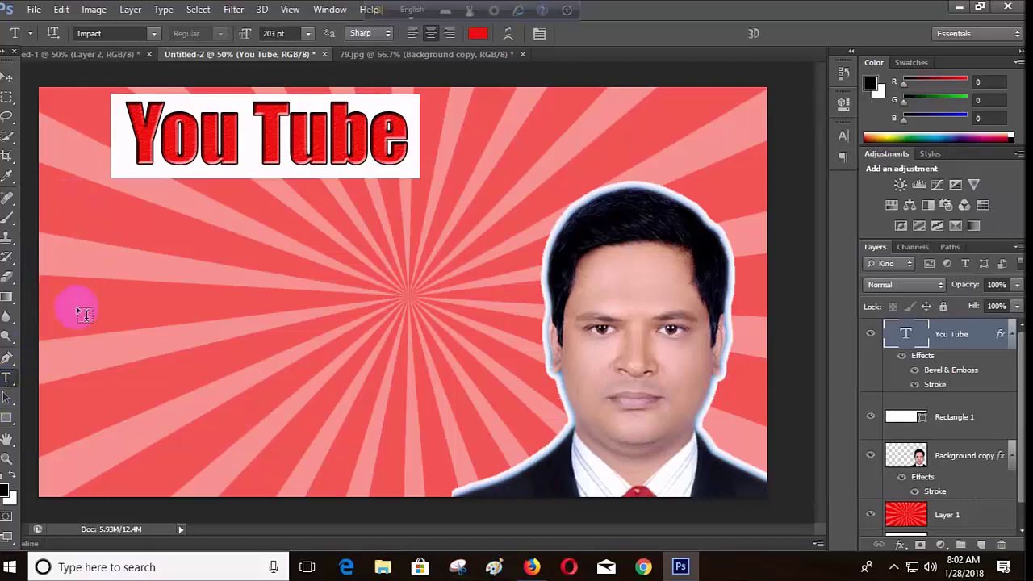
Type 'Thumbnail' in Impact at 248 pt, colour f6eeee, and nudge it below You Tube.
{"action": "left_click_drag", "start_coordinate": [53, 192], "coordinate": [483, 305]}
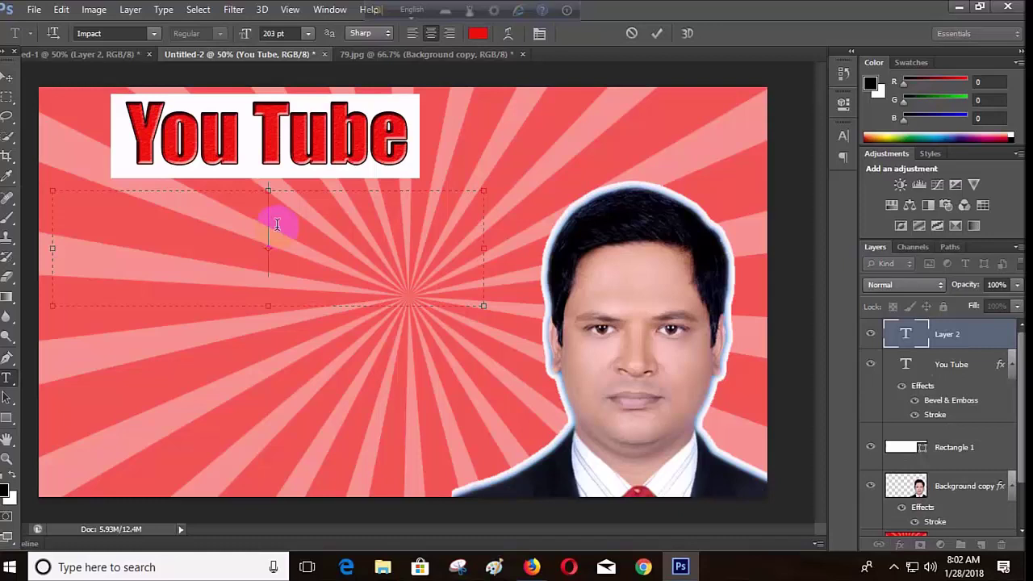
{"action": "type", "text": "Th"}
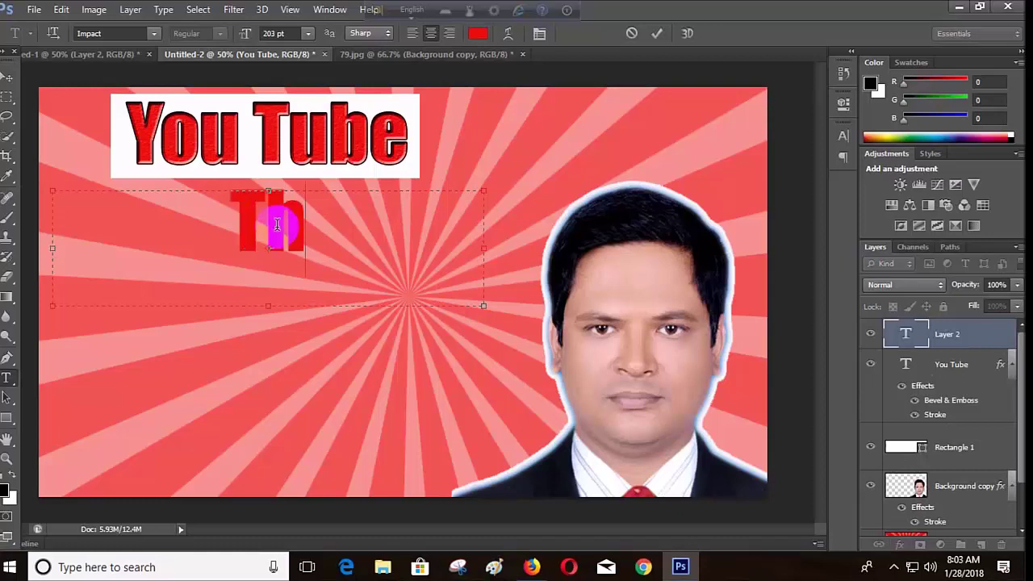
{"action": "type", "text": "um"}
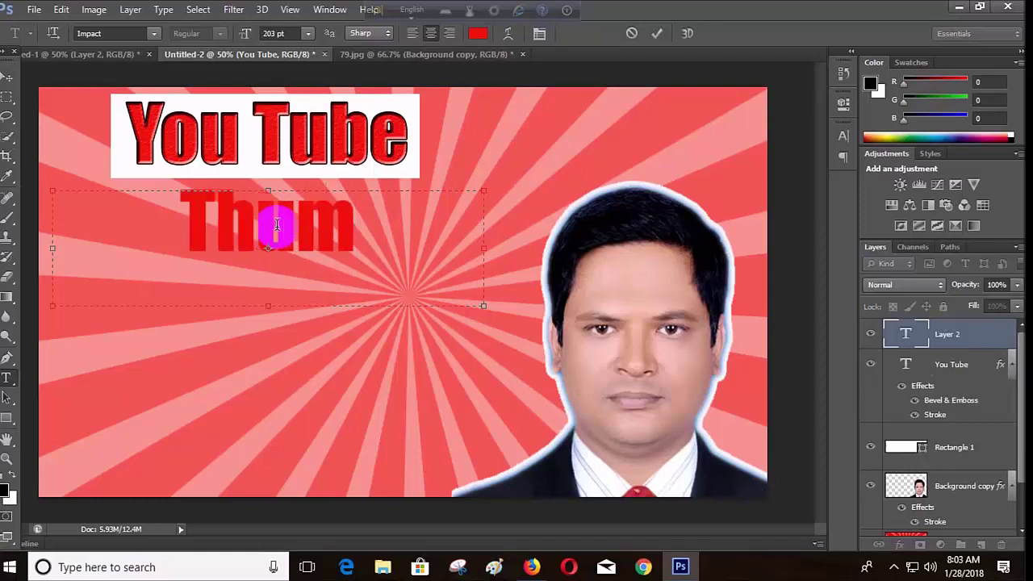
{"action": "type", "text": "bnail"}
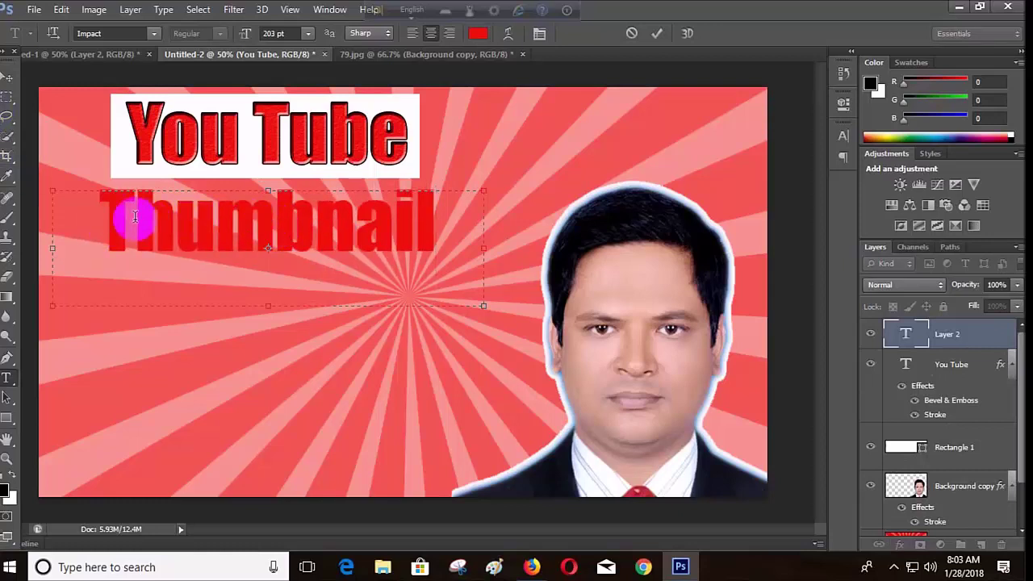
{"action": "left_click_drag", "start_coordinate": [134, 217], "coordinate": [461, 231]}
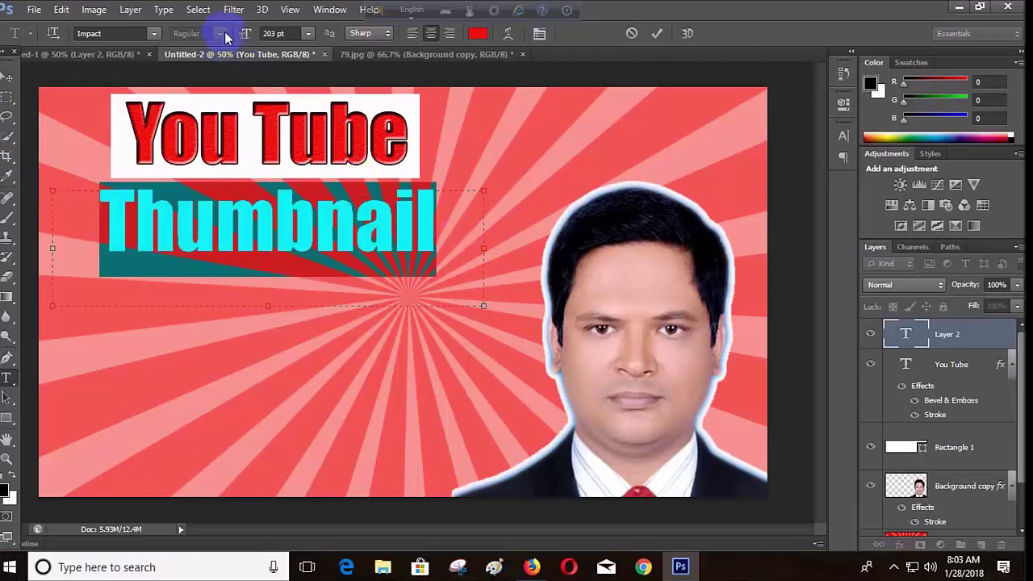
{"action": "left_click_drag", "start_coordinate": [247, 33], "coordinate": [278, 36]}
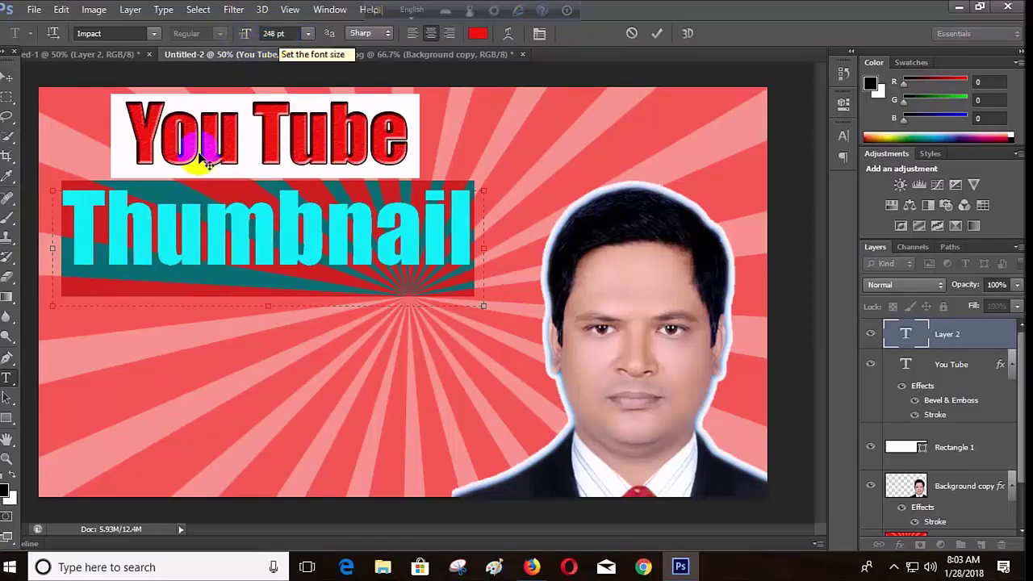
{"action": "left_click", "coordinate": [477, 33]}
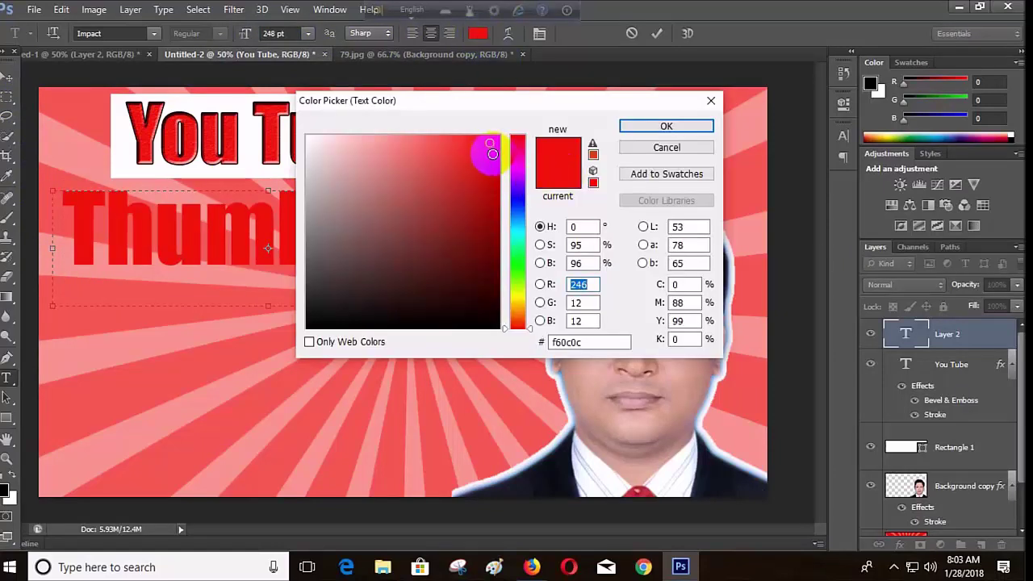
{"action": "left_click", "coordinate": [311, 142]}
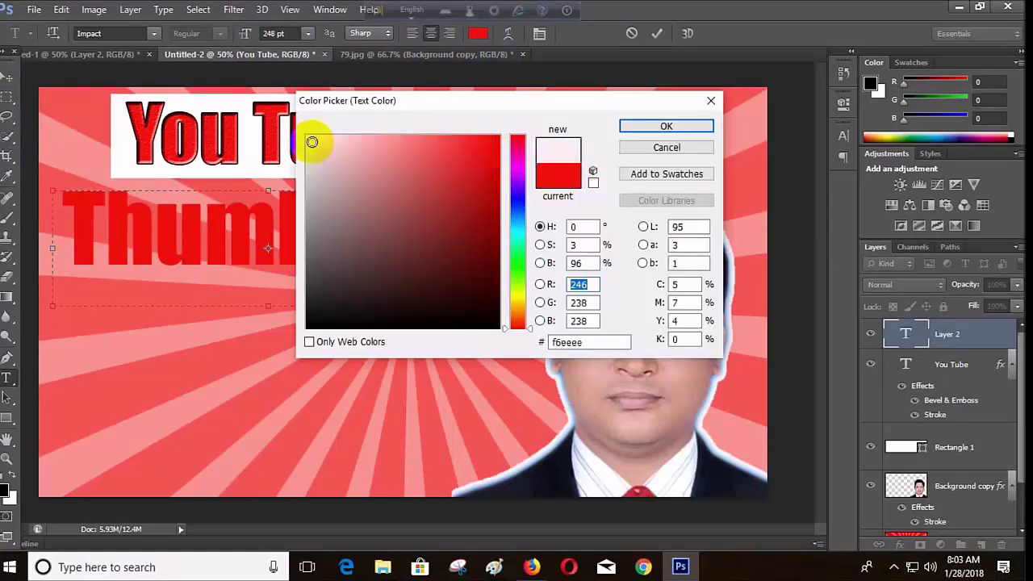
{"action": "left_click", "coordinate": [664, 127]}
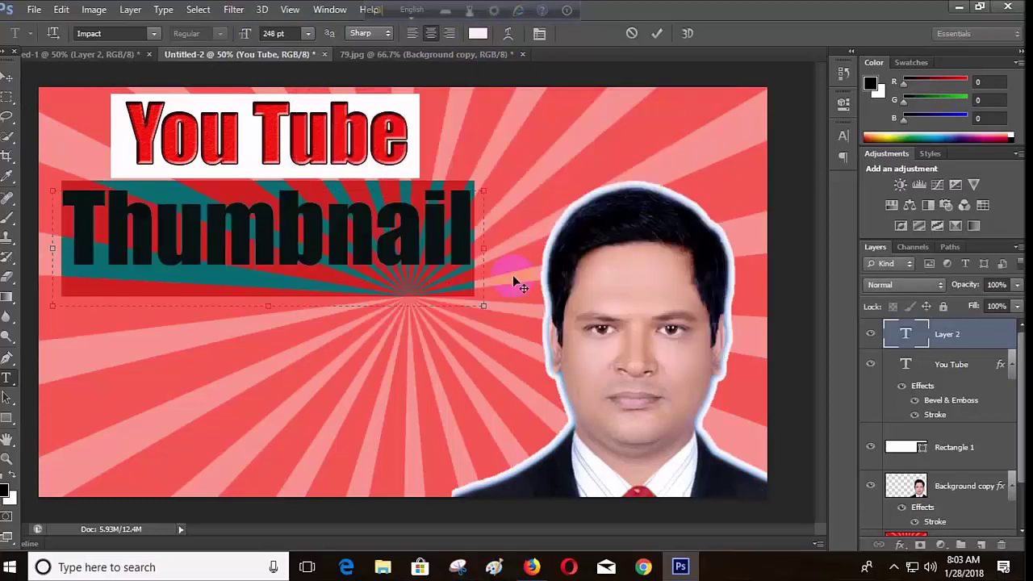
{"action": "left_click", "coordinate": [6, 75]}
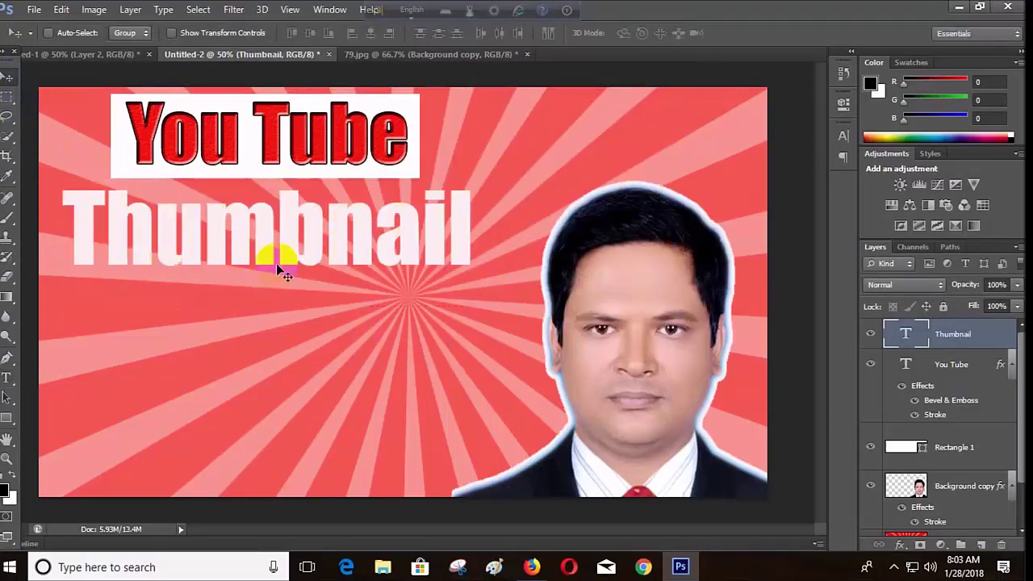
{"action": "left_click_drag", "start_coordinate": [212, 230], "coordinate": [214, 237]}
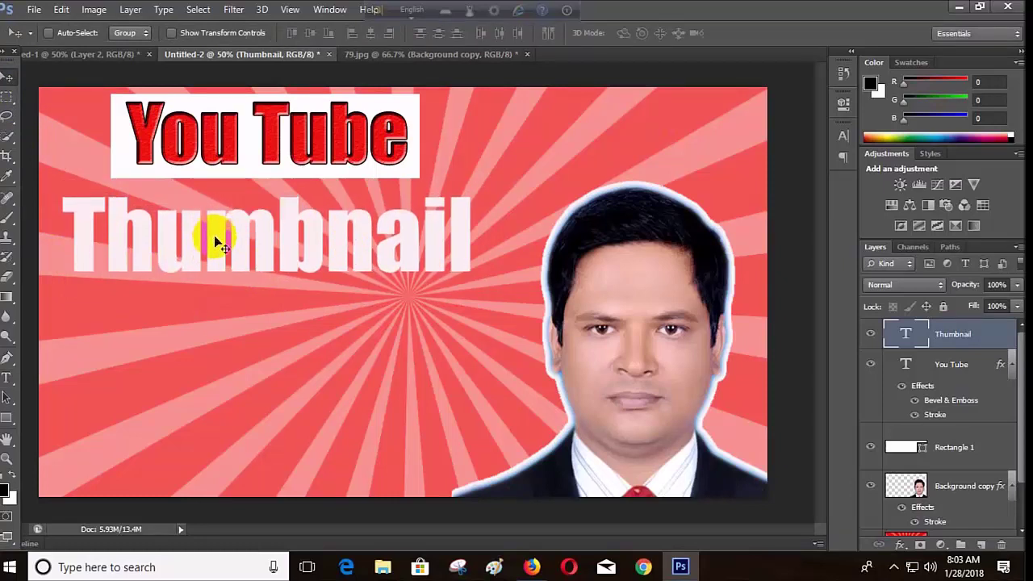
Draw a red-filled rectangle with no stroke over the Thumbnail title area.
{"action": "left_click", "coordinate": [7, 420]}
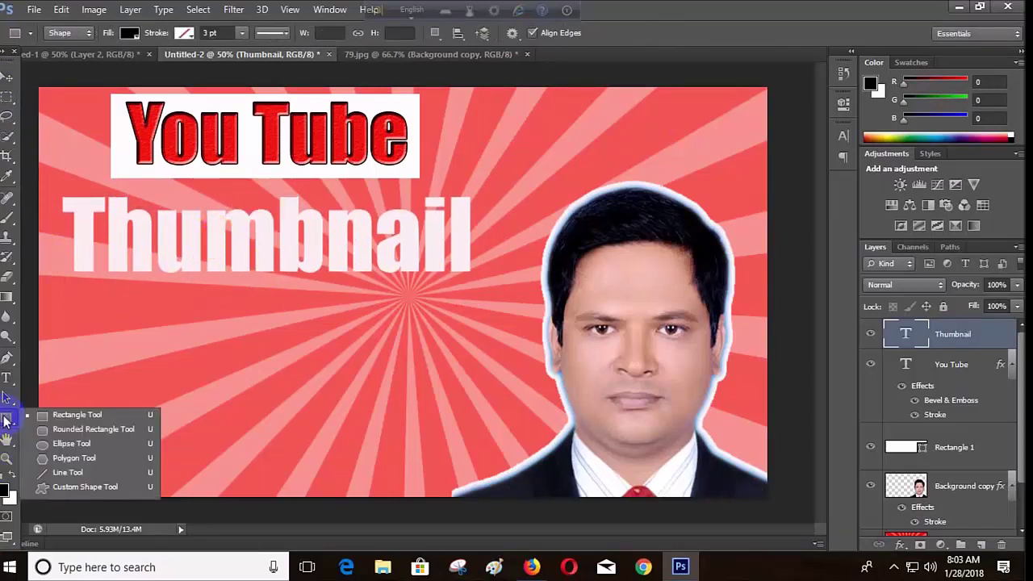
{"action": "left_click", "coordinate": [80, 420]}
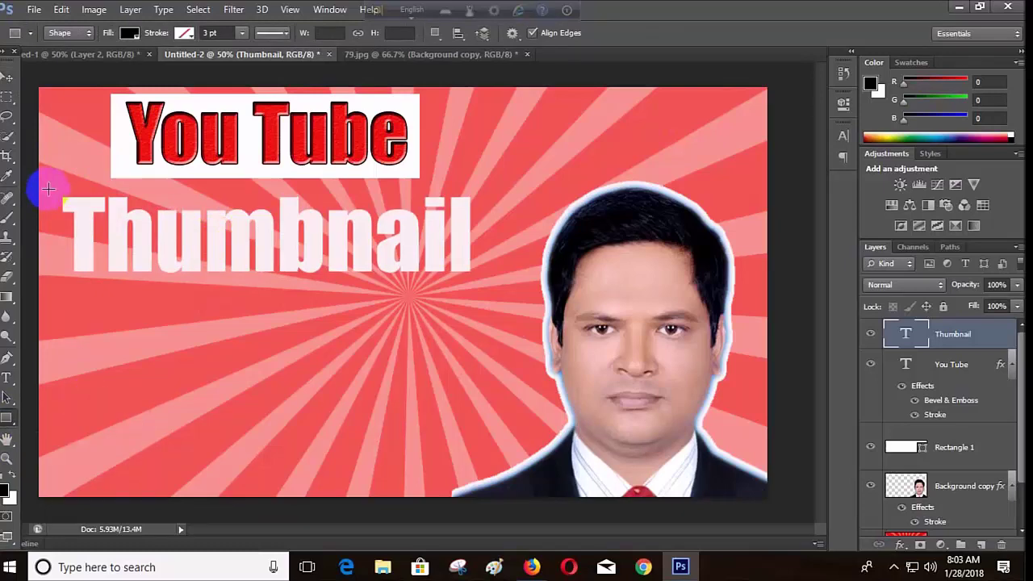
{"action": "left_click_drag", "start_coordinate": [48, 187], "coordinate": [487, 296]}
{"action": "left_click", "coordinate": [130, 33]}
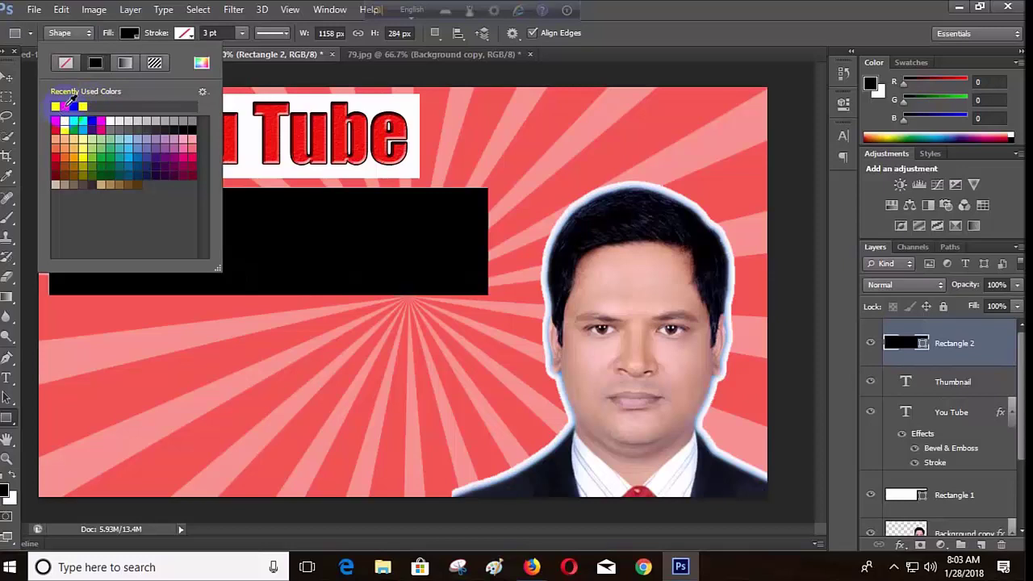
{"action": "left_click", "coordinate": [65, 106]}
{"action": "left_click", "coordinate": [184, 33]}
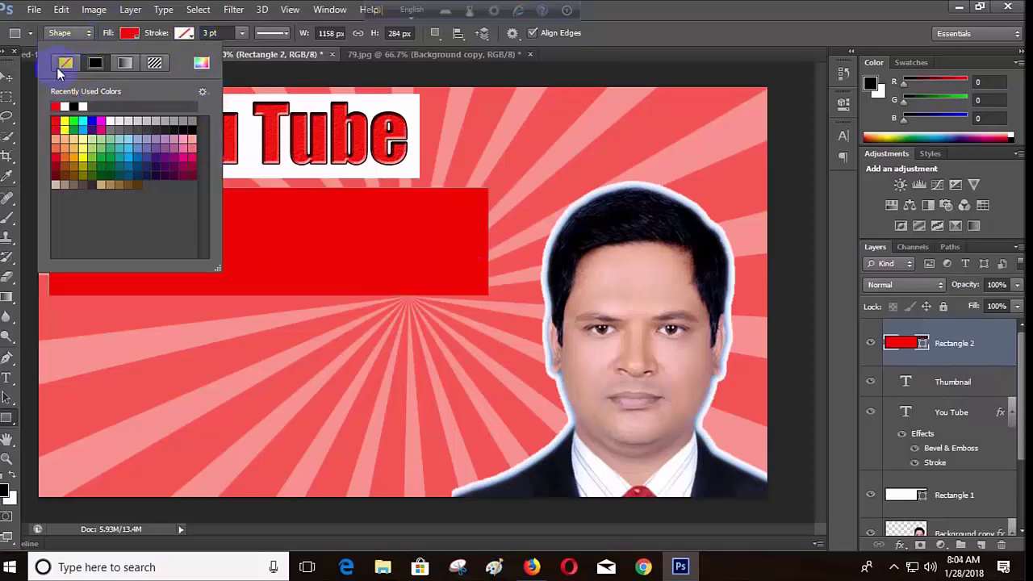
{"action": "left_click", "coordinate": [196, 421]}
Stack the Thumbnail text layer above Rectangle 2 and reselect the whole word.
{"action": "left_click", "coordinate": [7, 77]}
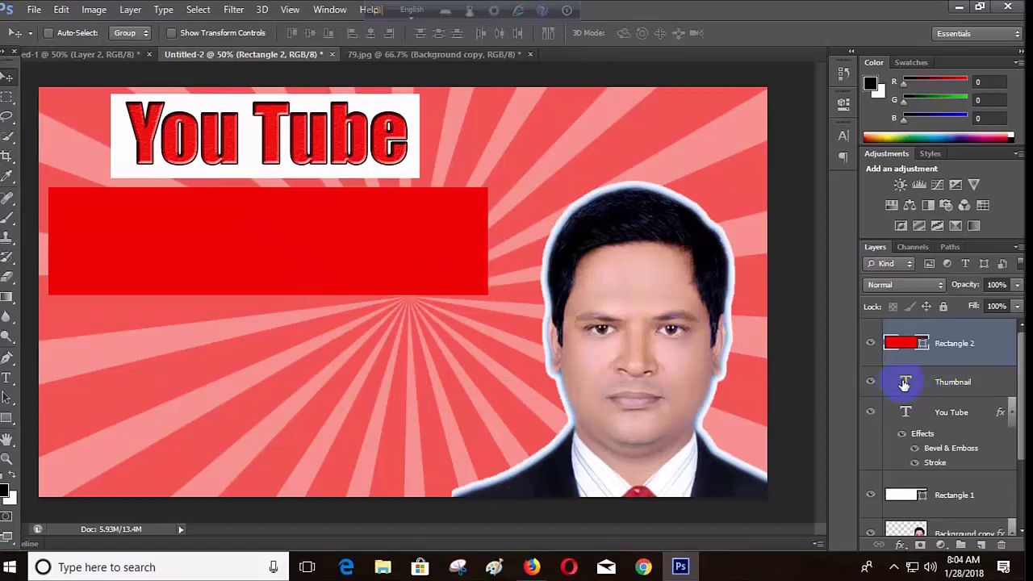
{"action": "left_click_drag", "start_coordinate": [905, 385], "coordinate": [907, 344]}
{"action": "left_click", "coordinate": [263, 254]}
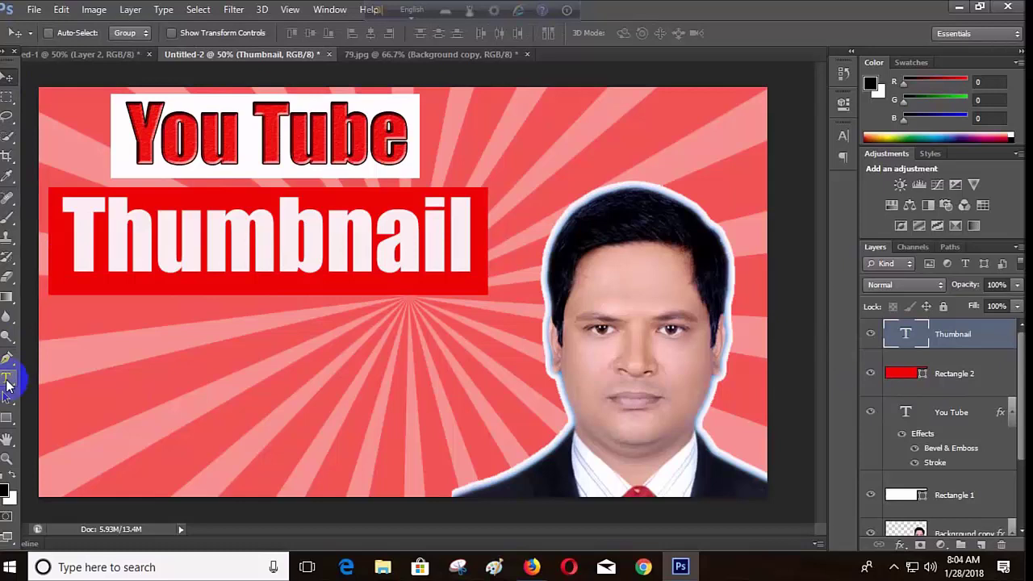
{"action": "left_click", "coordinate": [7, 379]}
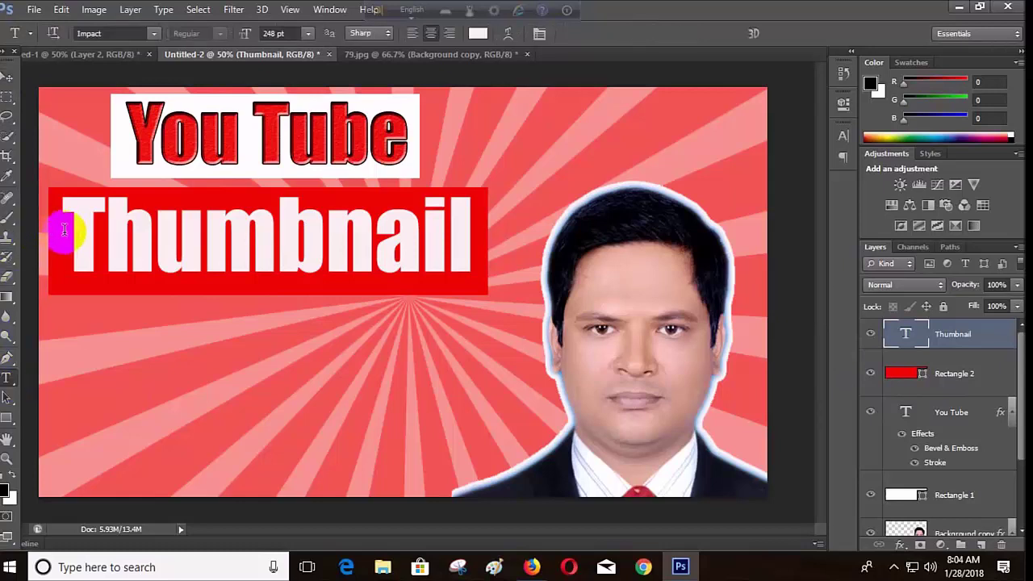
{"action": "left_click_drag", "start_coordinate": [69, 272], "coordinate": [71, 242]}
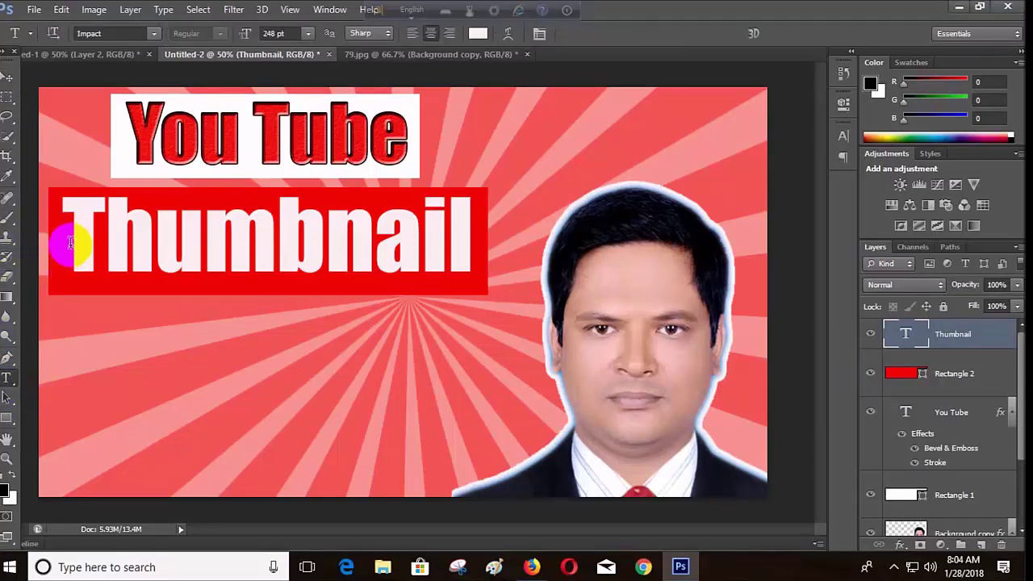
{"action": "left_click", "coordinate": [10, 386]}
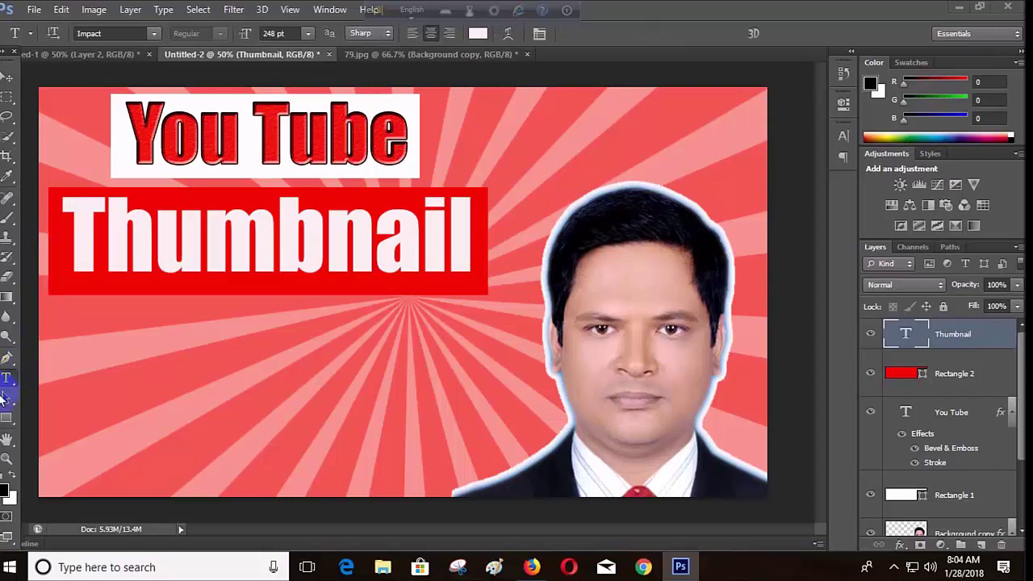
{"action": "left_click", "coordinate": [57, 226]}
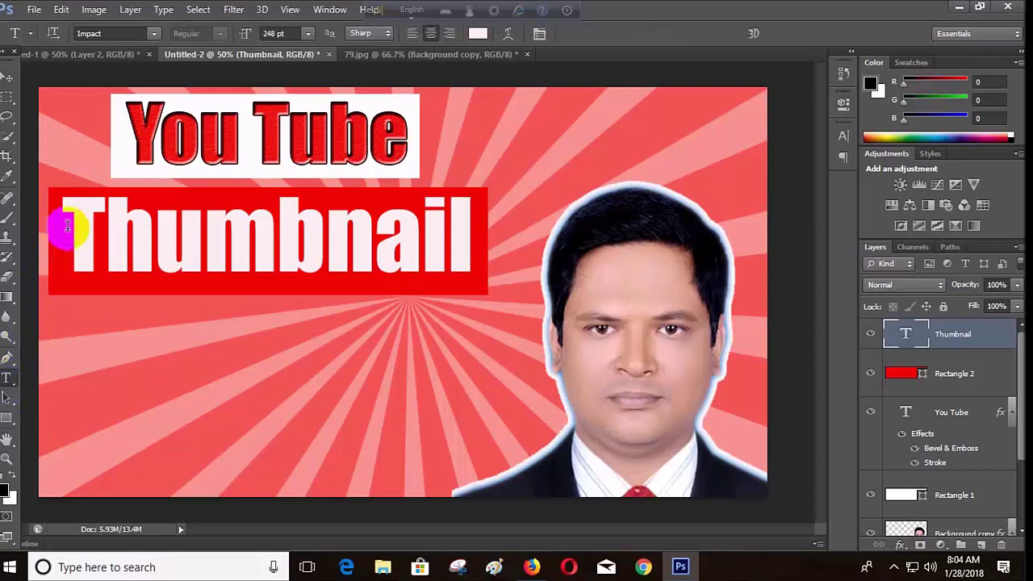
{"action": "left_click_drag", "start_coordinate": [69, 227], "coordinate": [461, 231]}
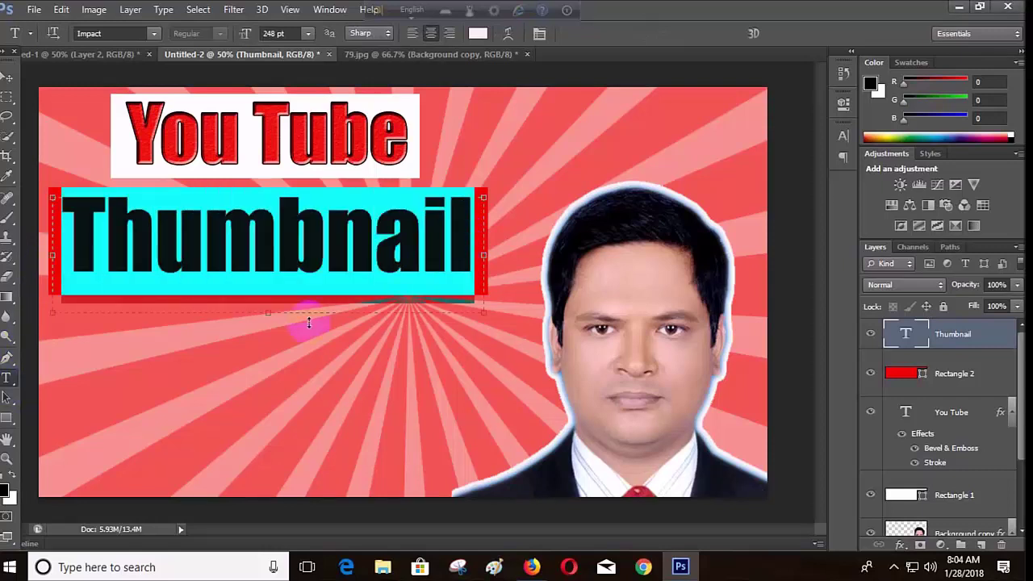
Give Thumbnail Bevel & Emboss with contour and texture plus a 6 px black stroke.
{"action": "left_click", "coordinate": [909, 339]}
{"action": "right_click", "coordinate": [910, 338]}
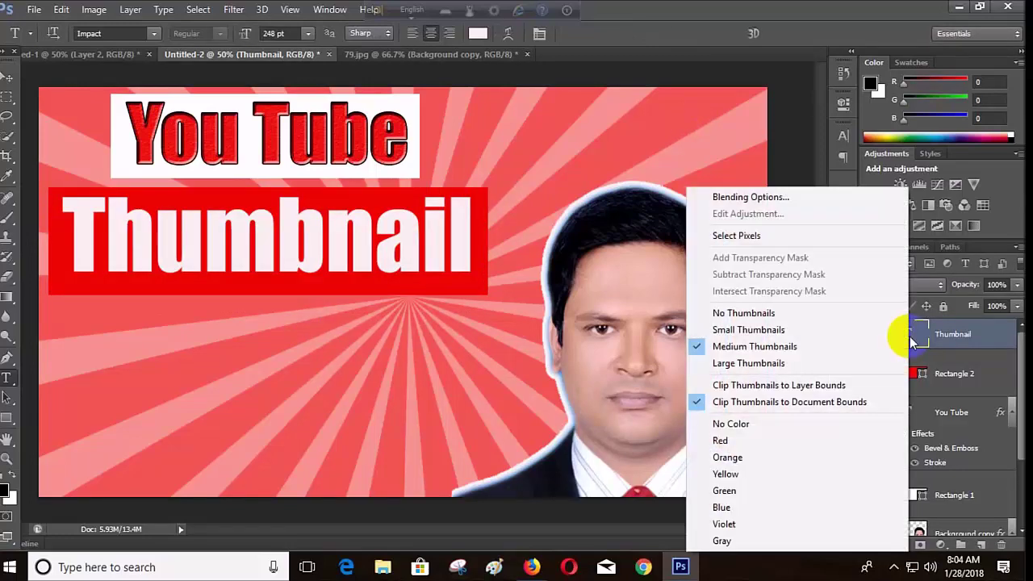
{"action": "left_click", "coordinate": [753, 198]}
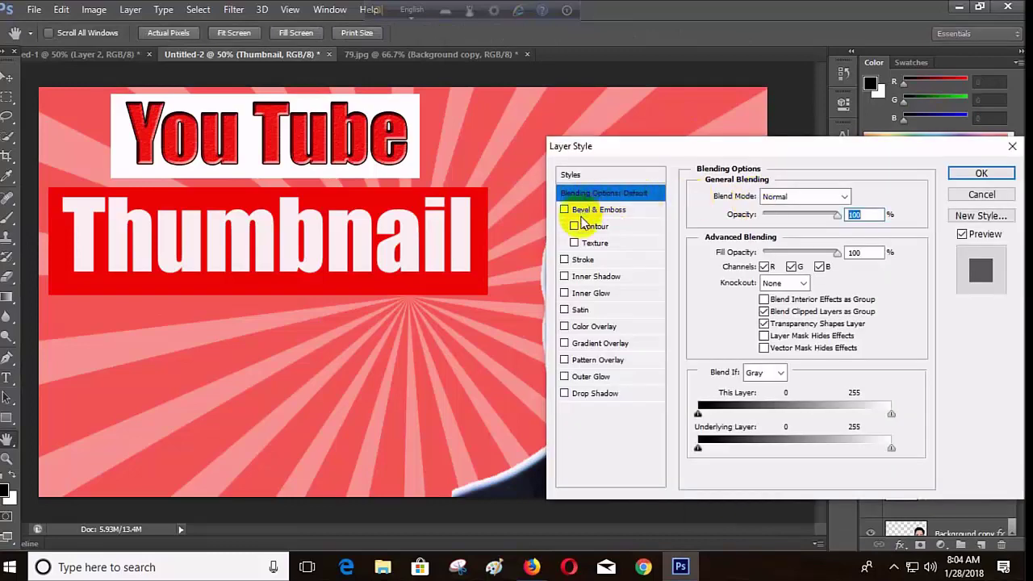
{"action": "left_click", "coordinate": [564, 259]}
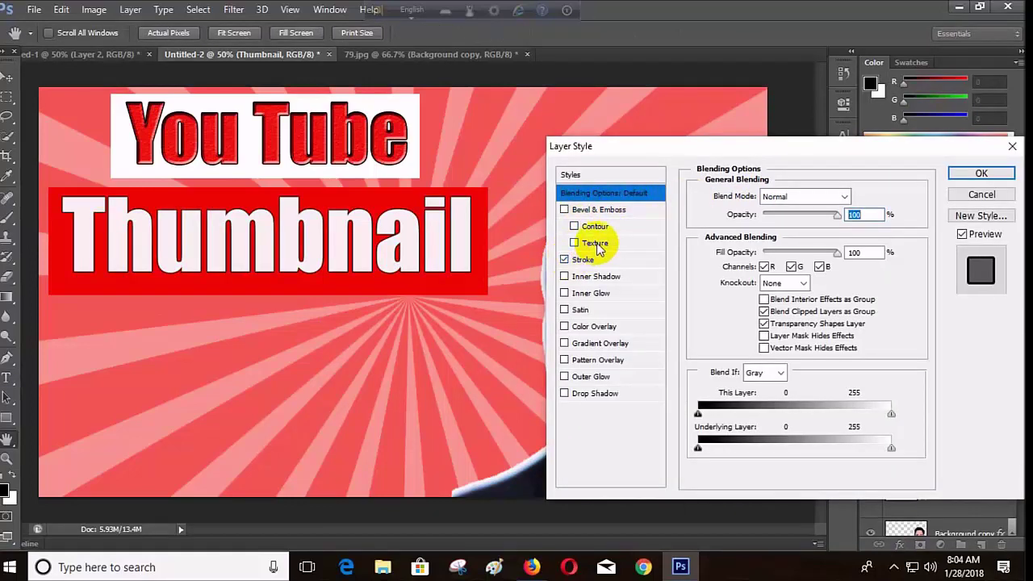
{"action": "left_click", "coordinate": [597, 245]}
{"action": "left_click", "coordinate": [598, 230]}
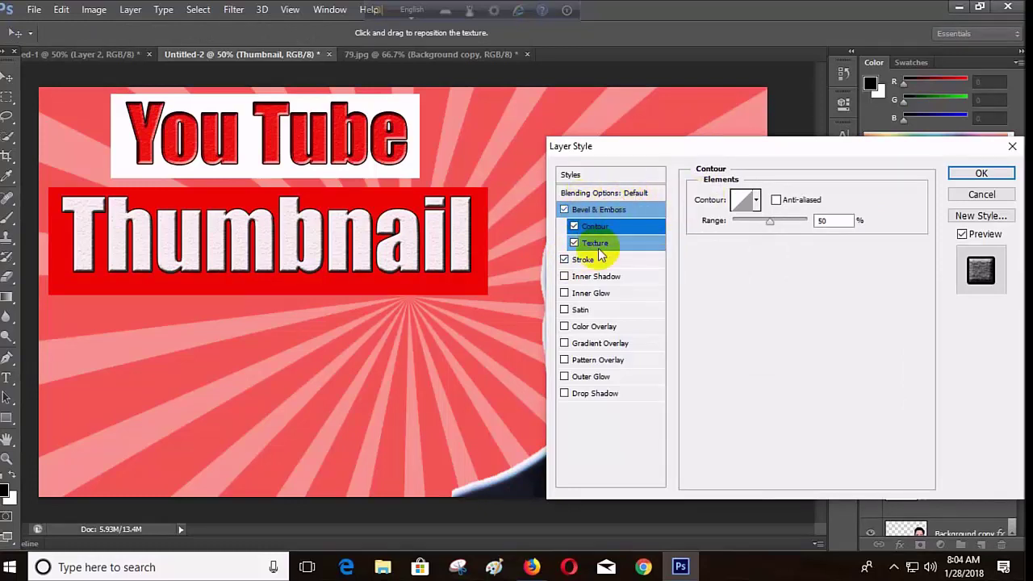
{"action": "left_click", "coordinate": [590, 266]}
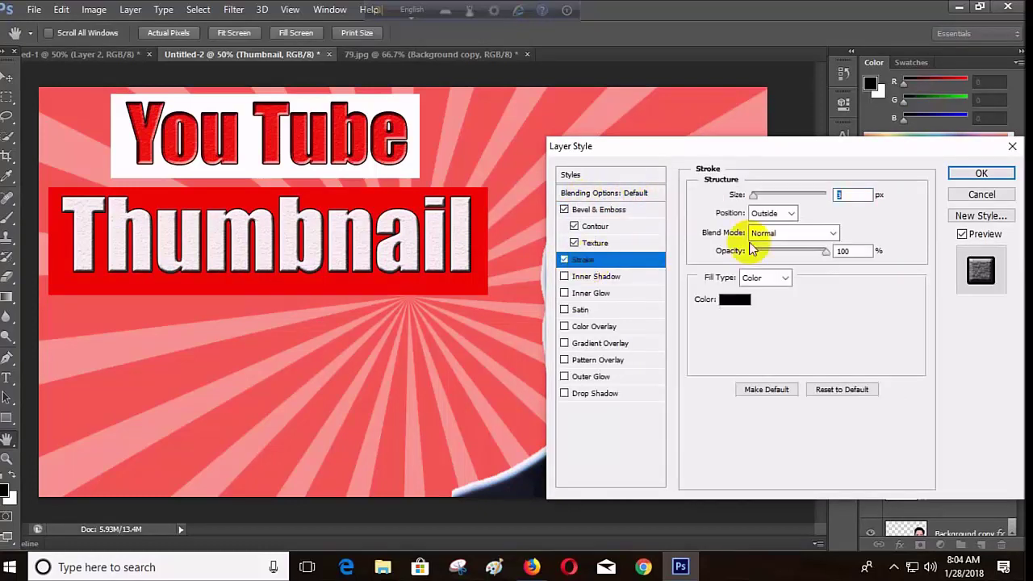
{"action": "left_click_drag", "start_coordinate": [754, 198], "coordinate": [757, 198]}
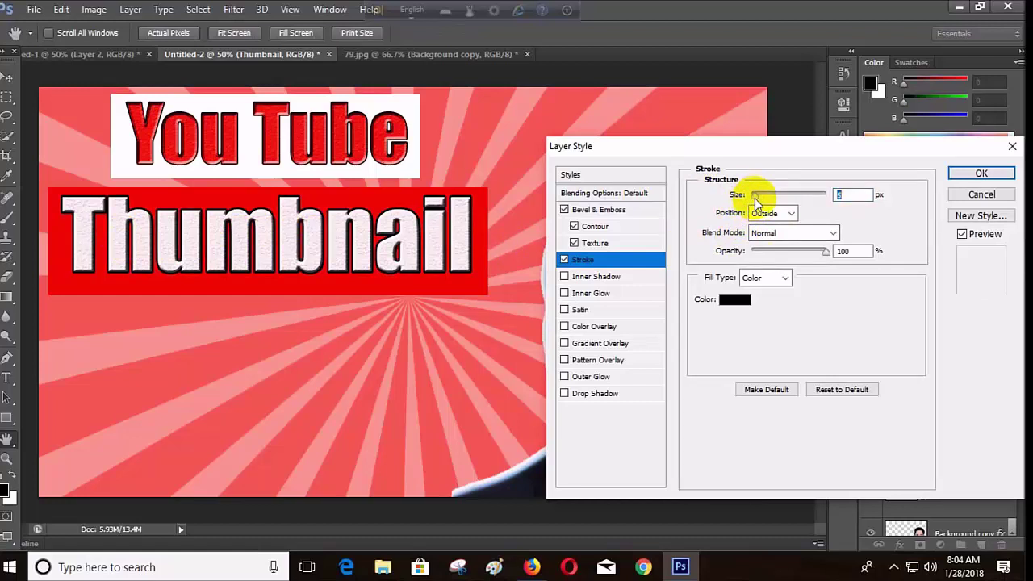
{"action": "left_click", "coordinate": [963, 179]}
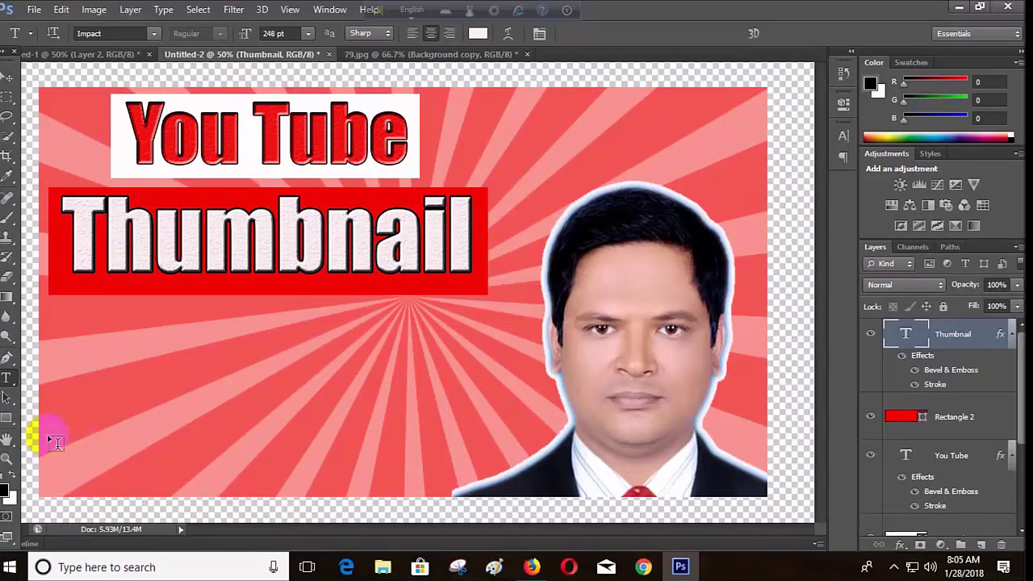
Add the word 'With' at 170 pt in a text box below Thumbnail.
{"action": "left_click", "coordinate": [9, 381]}
{"action": "left_click_drag", "start_coordinate": [148, 312], "coordinate": [361, 373]}
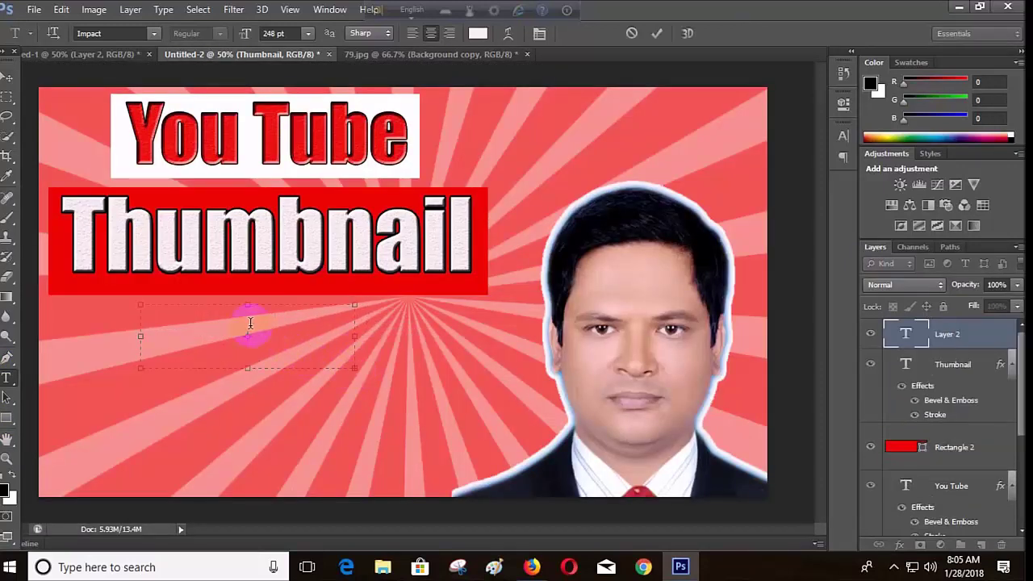
{"action": "type", "text": "With"}
{"action": "key", "text": "ctrl+a"}
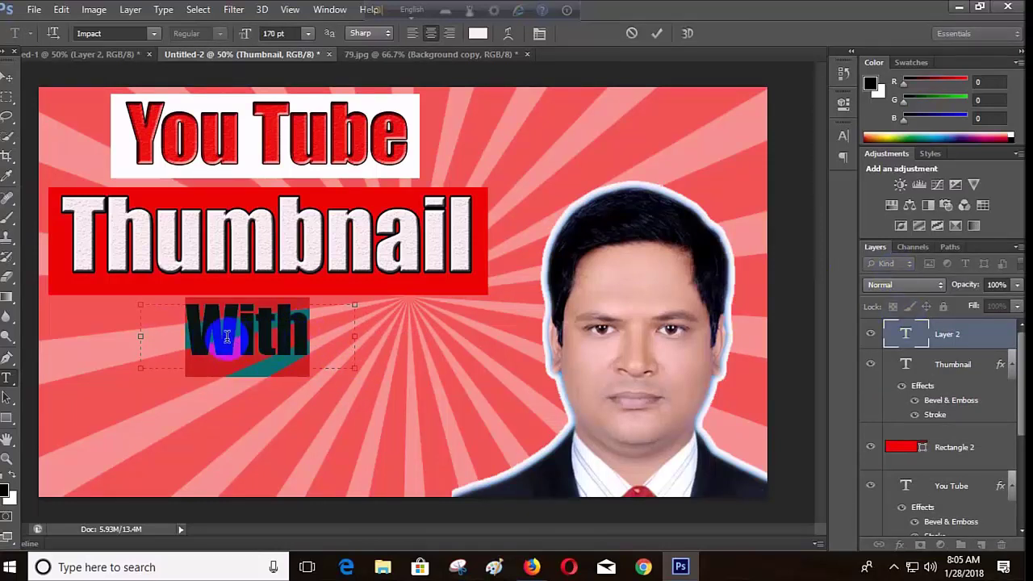
{"action": "left_click", "coordinate": [902, 336]}
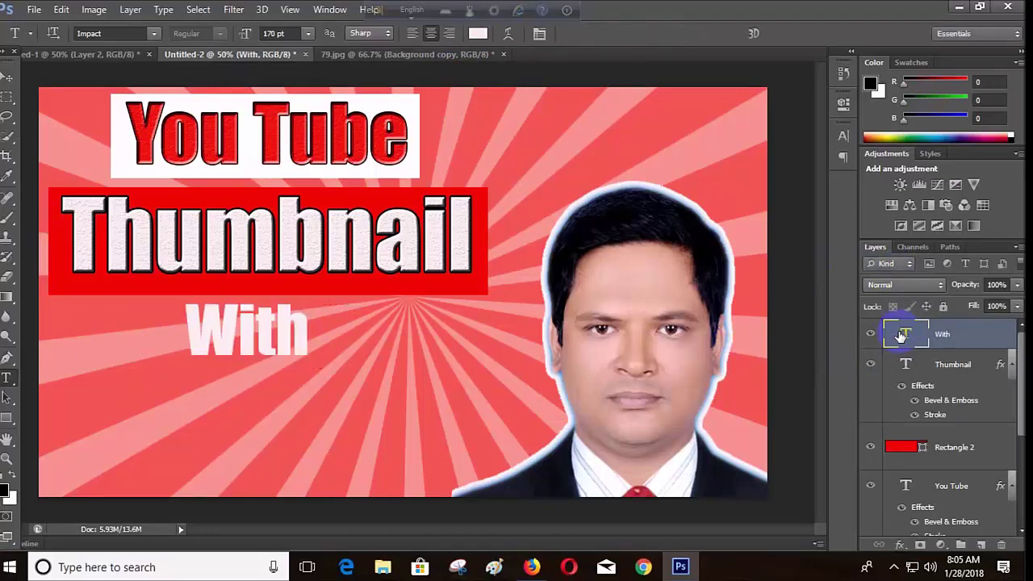
Give 'With' Bevel & Emboss with contour and texture and a thicker dark blue stroke.
{"action": "right_click", "coordinate": [903, 335]}
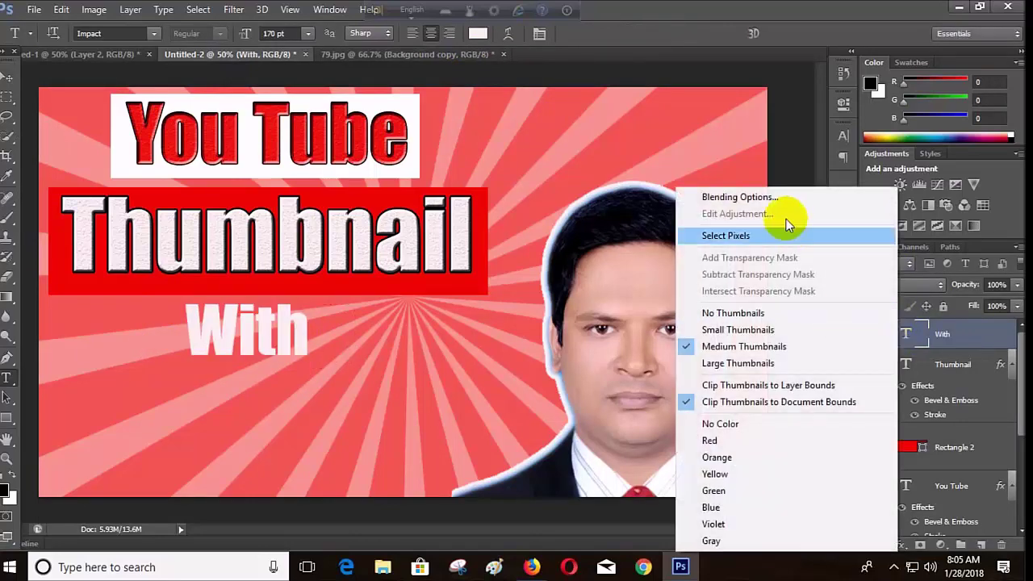
{"action": "left_click", "coordinate": [738, 198]}
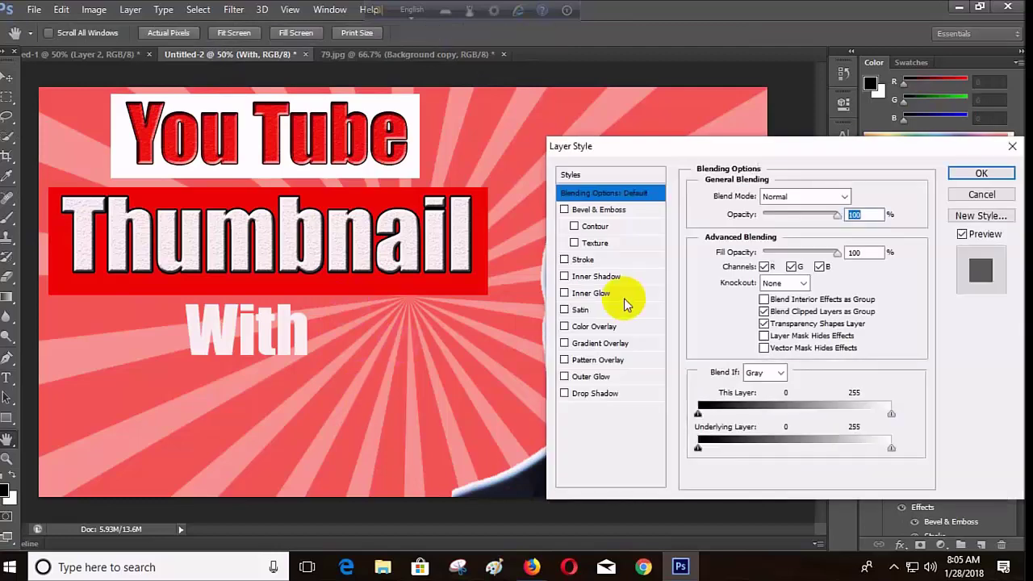
{"action": "left_click", "coordinate": [579, 242]}
{"action": "left_click", "coordinate": [590, 229]}
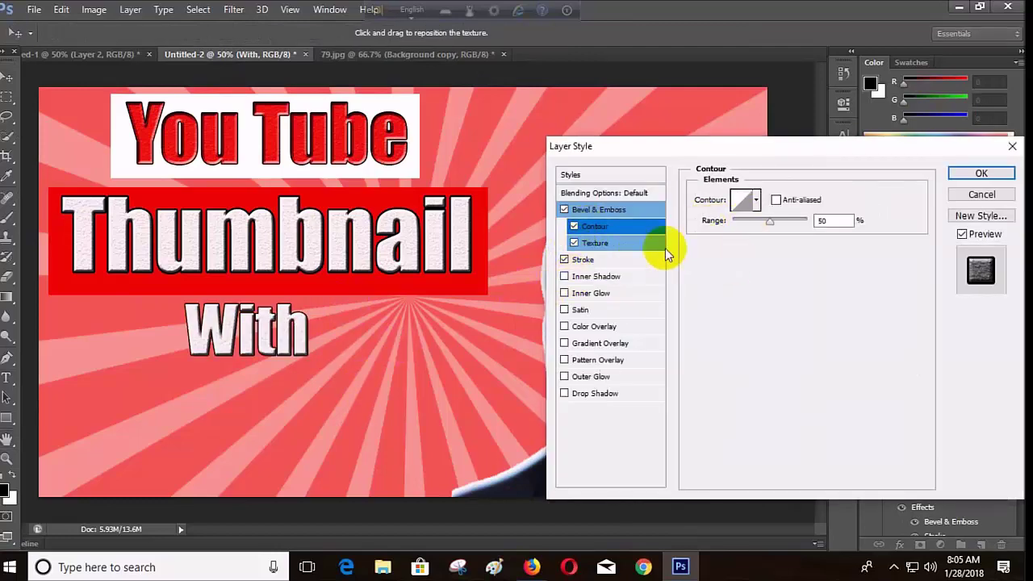
{"action": "left_click", "coordinate": [583, 261]}
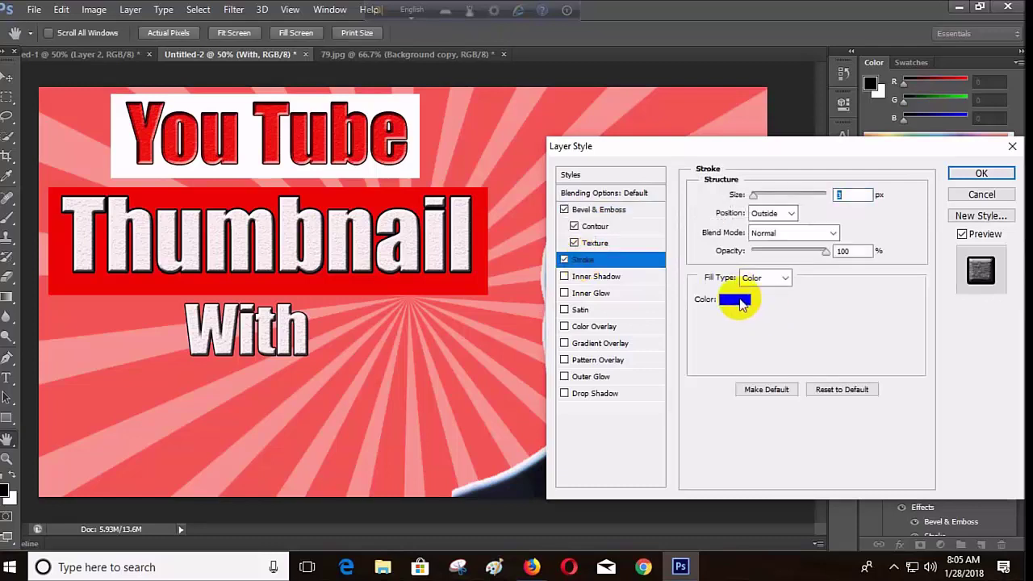
{"action": "left_click", "coordinate": [741, 303]}
{"action": "left_click", "coordinate": [516, 204]}
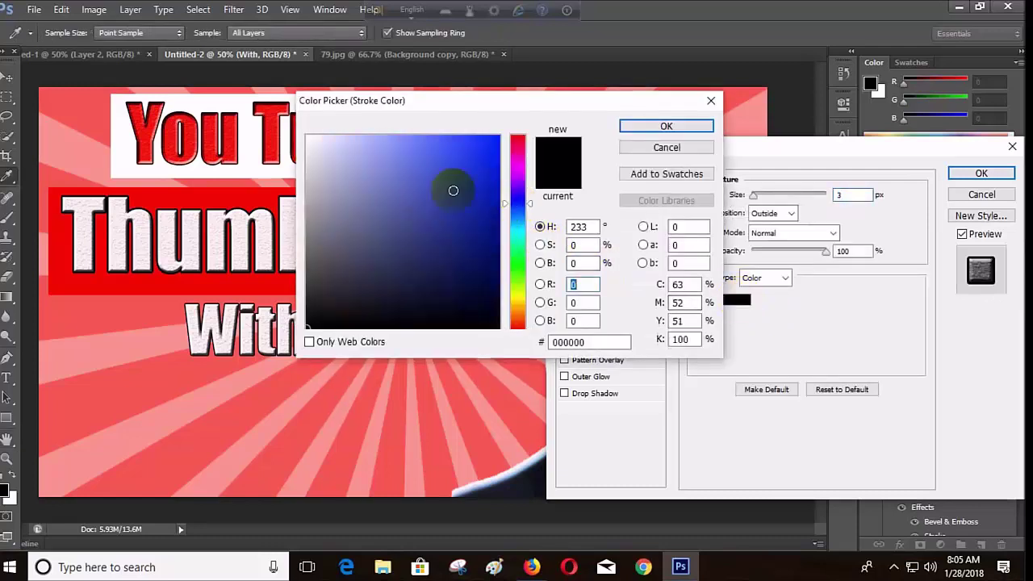
{"action": "mouse_move", "coordinate": [464, 222]}
{"action": "left_mouse_down"}
{"action": "mouse_move", "coordinate": [461, 234]}
{"action": "mouse_move", "coordinate": [475, 227]}
{"action": "mouse_move", "coordinate": [487, 175]}
{"action": "mouse_move", "coordinate": [490, 194]}
{"action": "left_mouse_up"}
{"action": "left_click", "coordinate": [666, 128]}
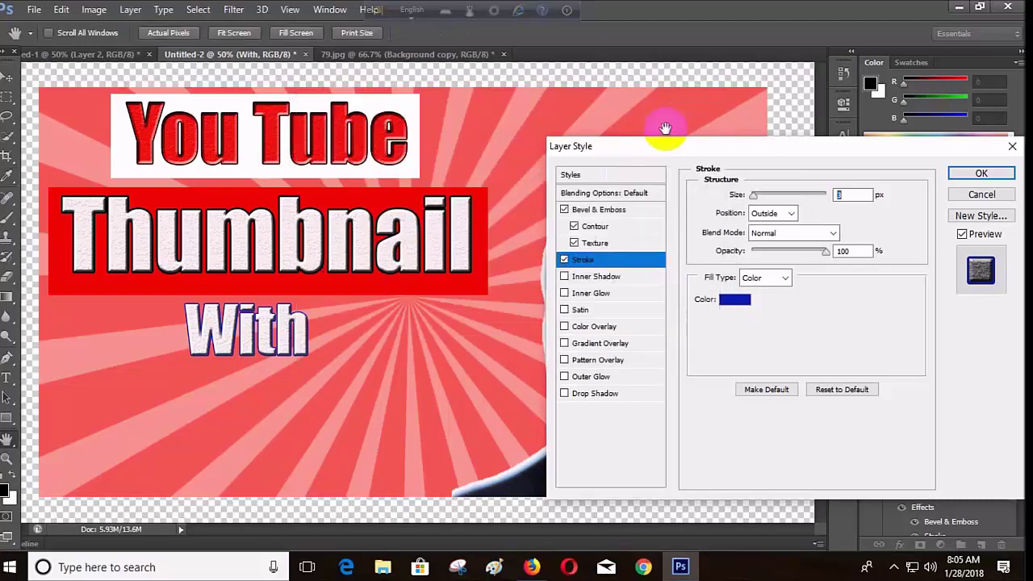
{"action": "left_click_drag", "start_coordinate": [752, 199], "coordinate": [755, 200]}
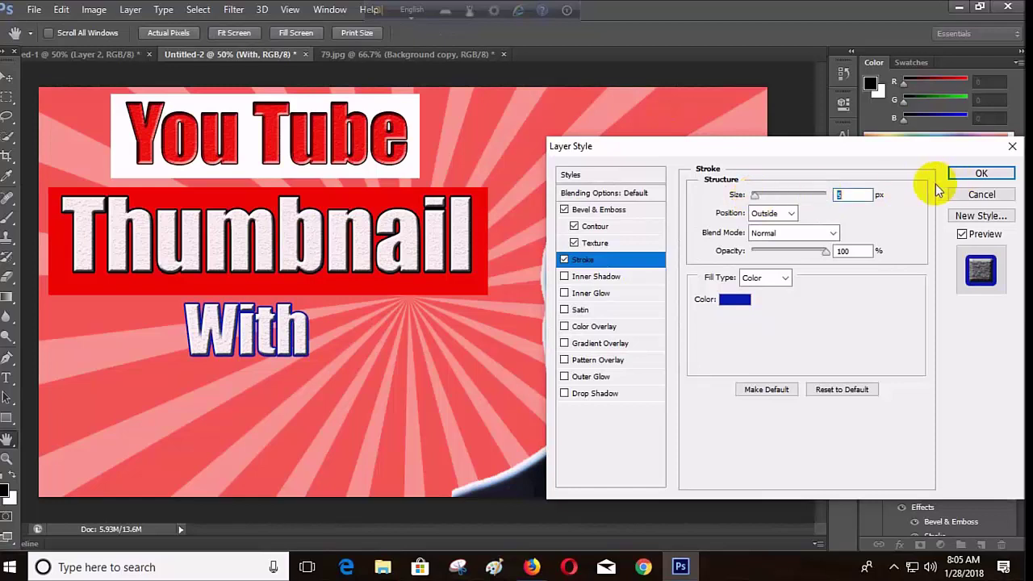
{"action": "left_click", "coordinate": [966, 180]}
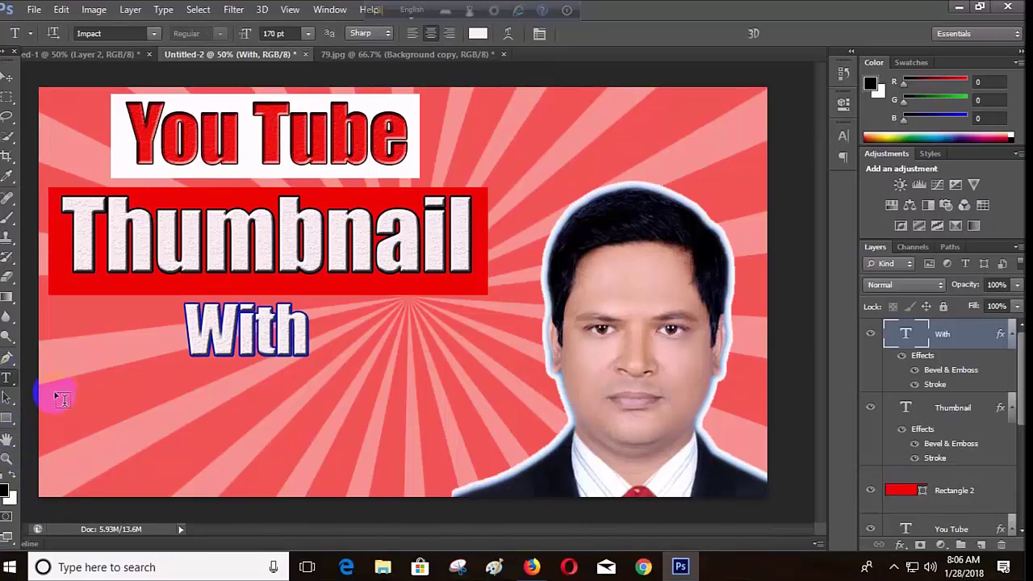
Create a text box under With, switch Avro output to ANSI, and choose Siyam Rupali ANSI.
{"action": "left_click_drag", "start_coordinate": [48, 368], "coordinate": [474, 487]}
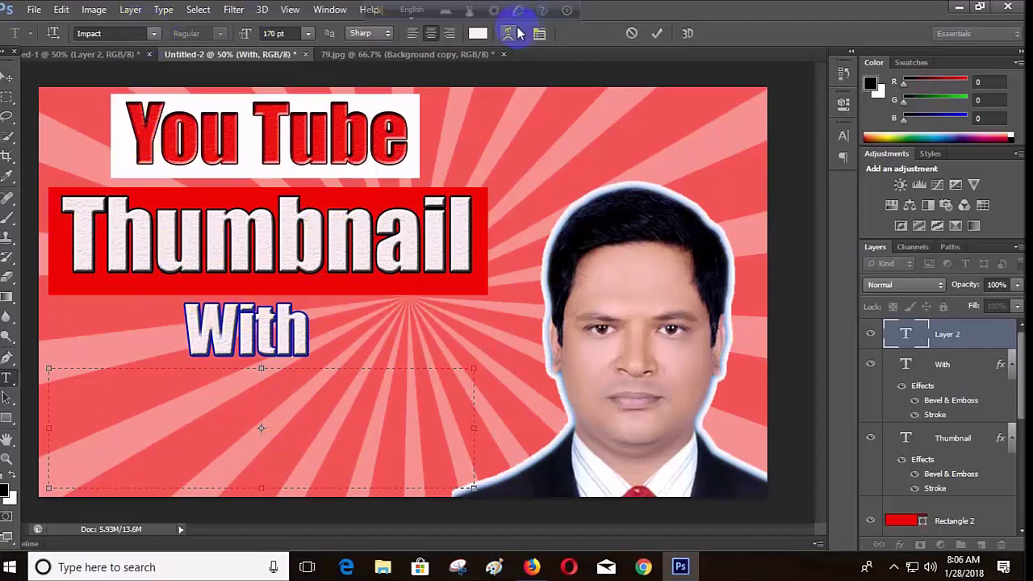
{"action": "left_click", "coordinate": [495, 10]}
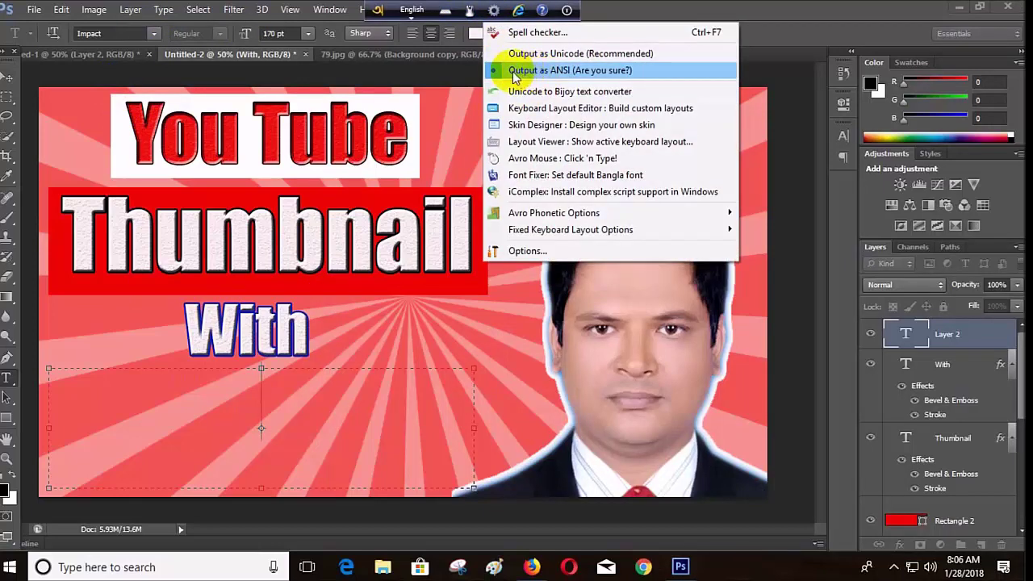
{"action": "left_click", "coordinate": [561, 70]}
{"action": "left_click", "coordinate": [567, 398]}
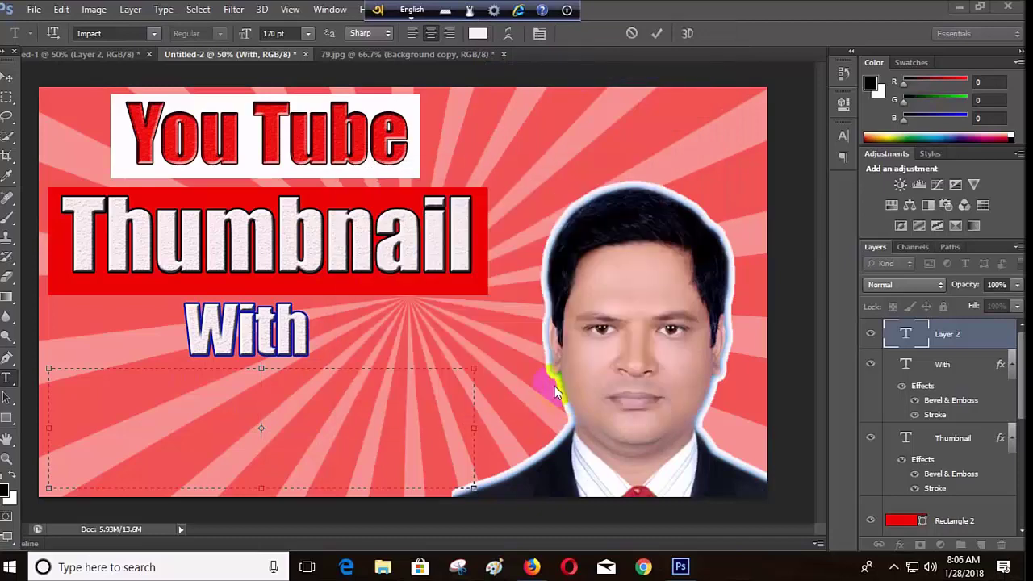
{"action": "left_click", "coordinate": [113, 33]}
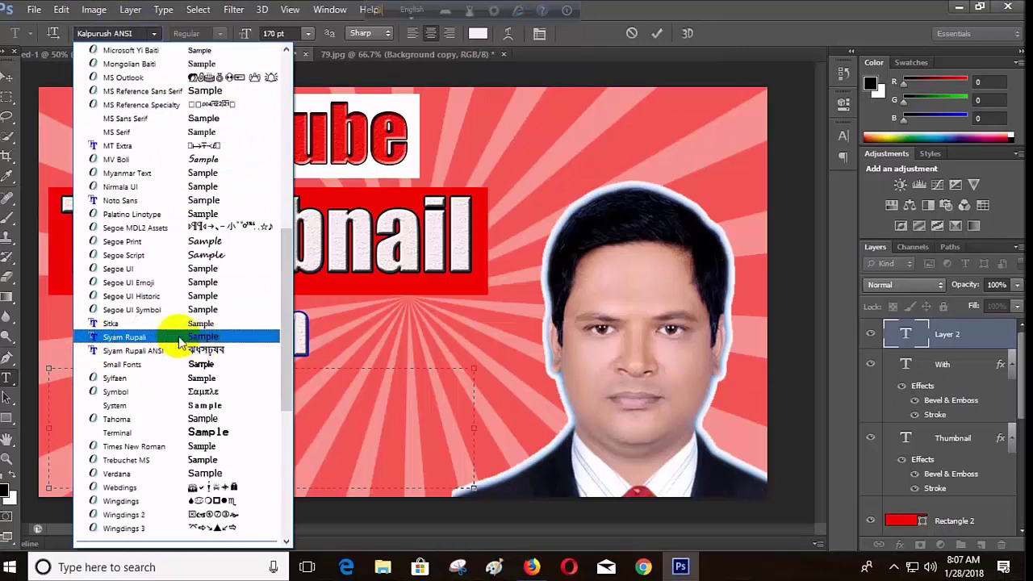
{"action": "left_click", "coordinate": [155, 353]}
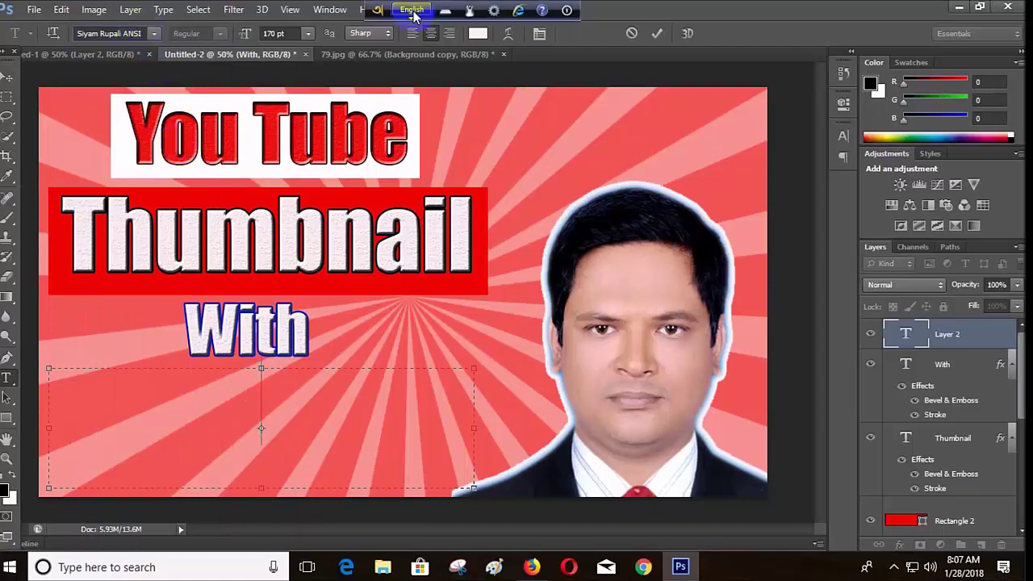
{"action": "left_click", "coordinate": [412, 11]}
Type 'photoshop' phonetically as ফটোশপ, enlarge it to 281 pt, and commit it in red.
{"action": "left_click", "coordinate": [270, 428]}
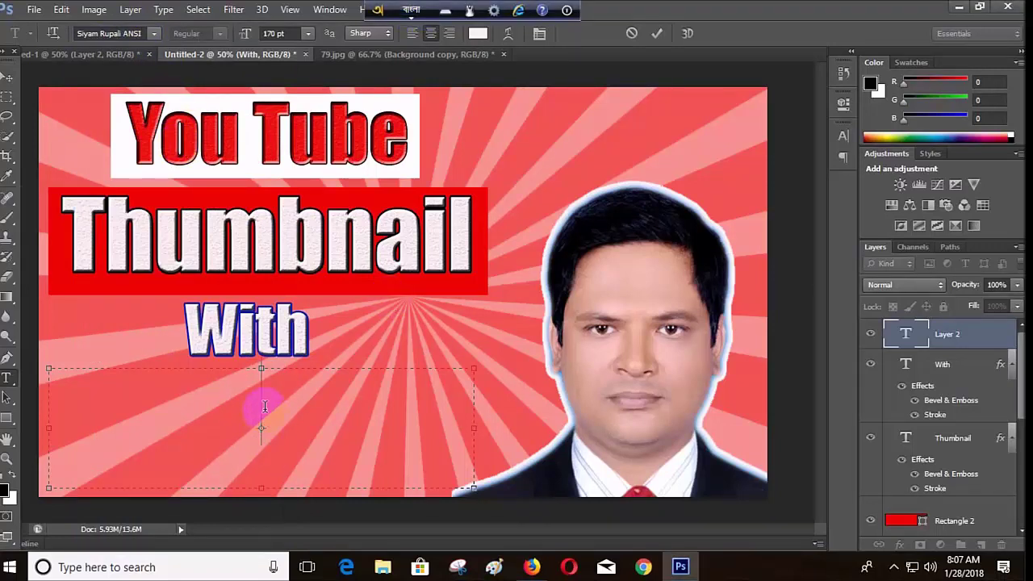
{"action": "type", "text": "ph"}
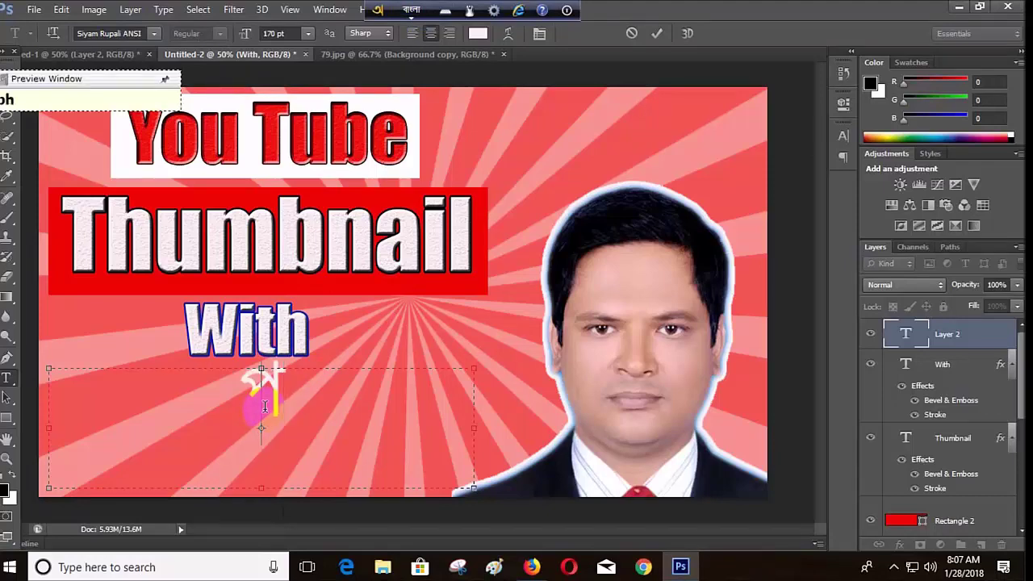
{"action": "type", "text": "oto"}
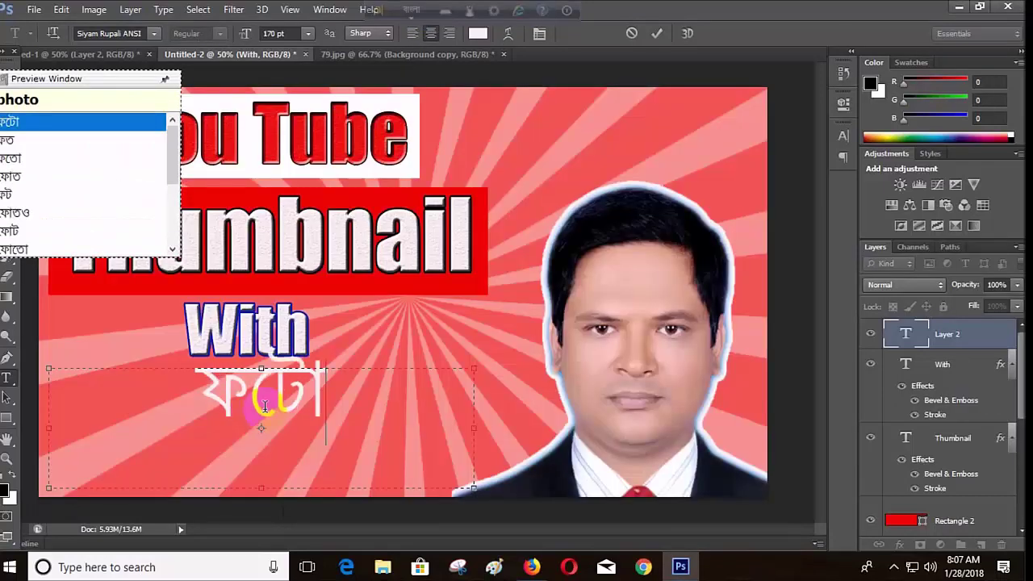
{"action": "type", "text": "sho"}
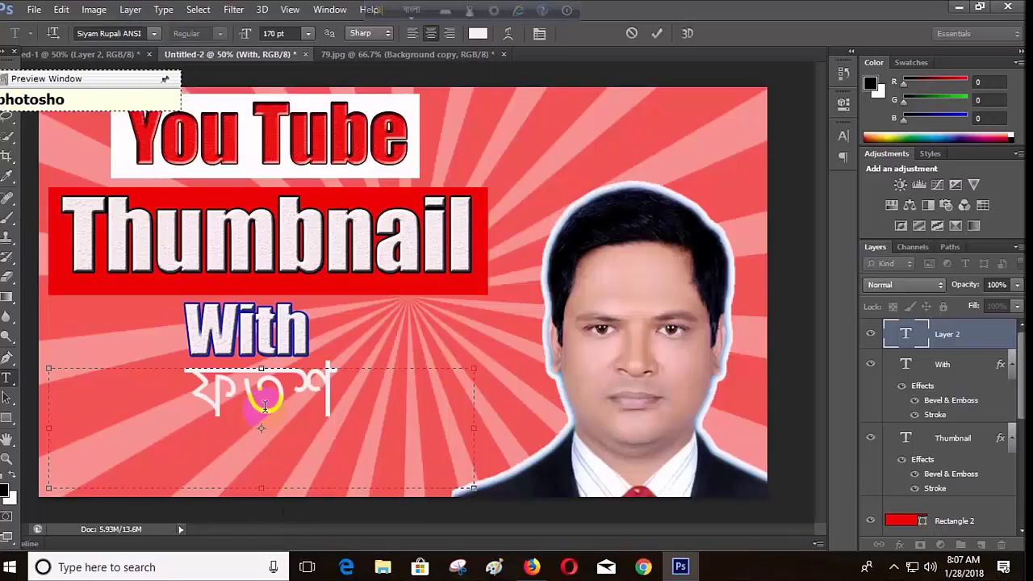
{"action": "type", "text": "p"}
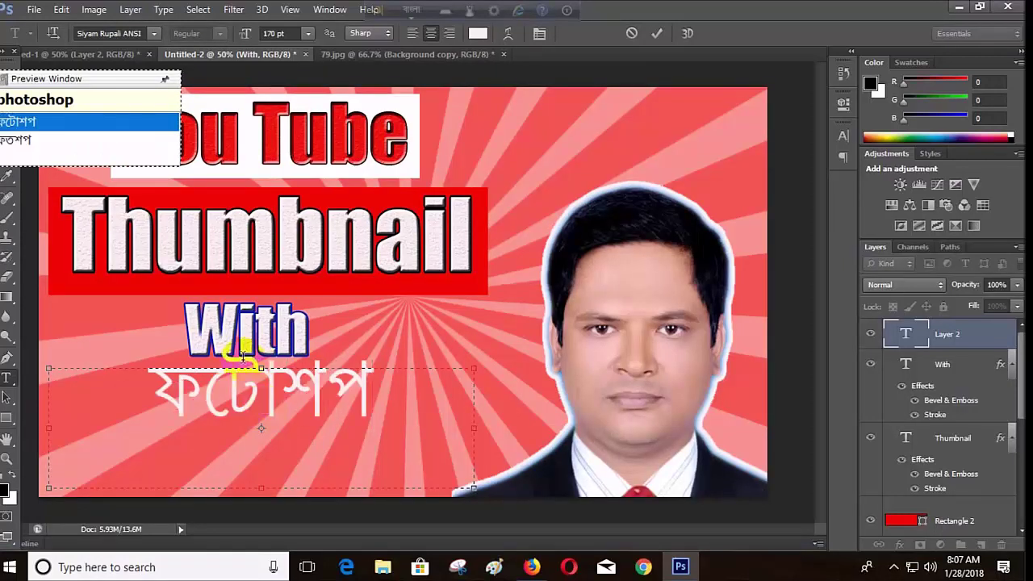
{"action": "left_click_drag", "start_coordinate": [143, 392], "coordinate": [357, 468]}
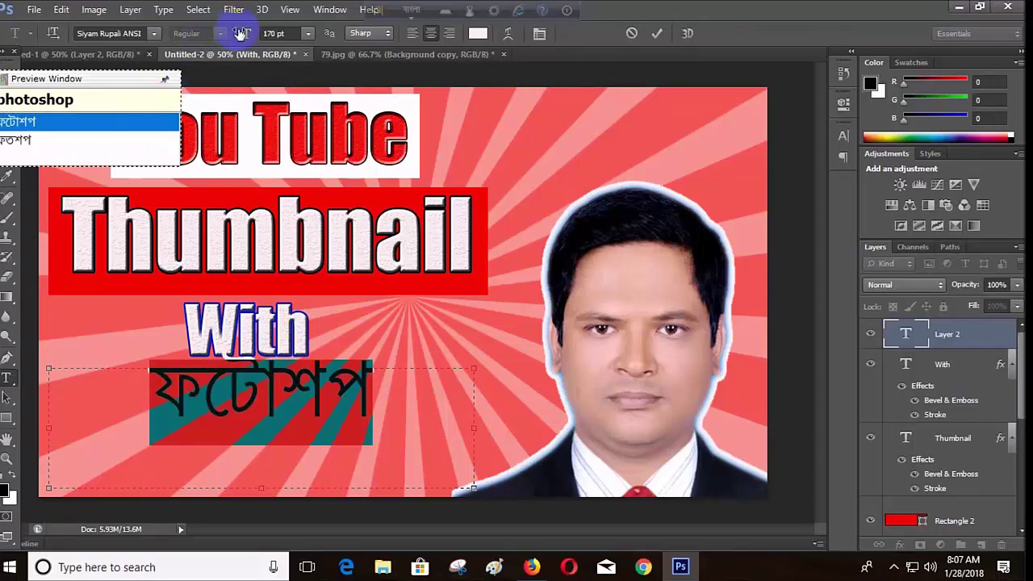
{"action": "left_click_drag", "start_coordinate": [242, 33], "coordinate": [314, 33]}
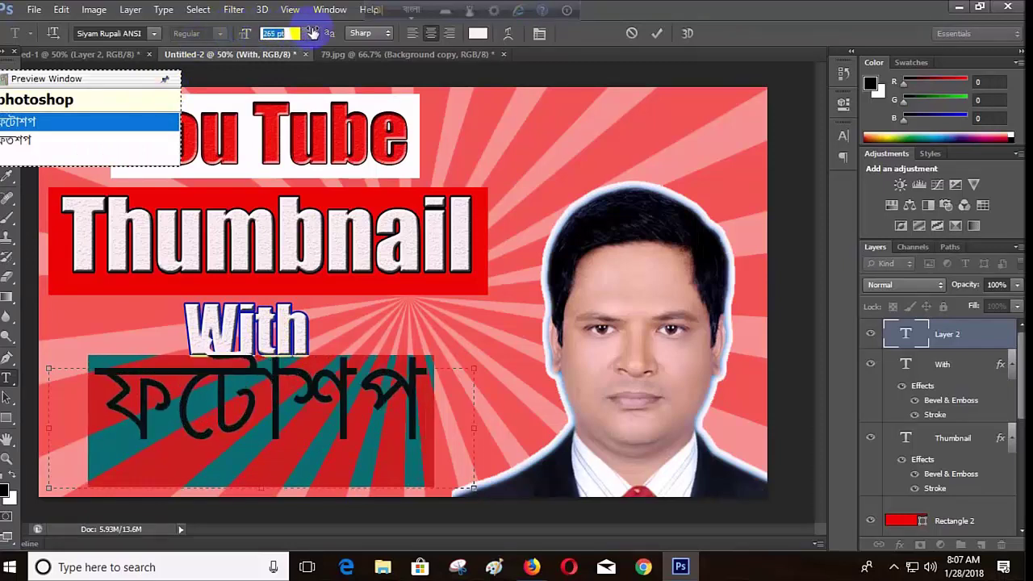
{"action": "key", "text": "ctrl+Return"}
{"action": "key", "text": "v"}
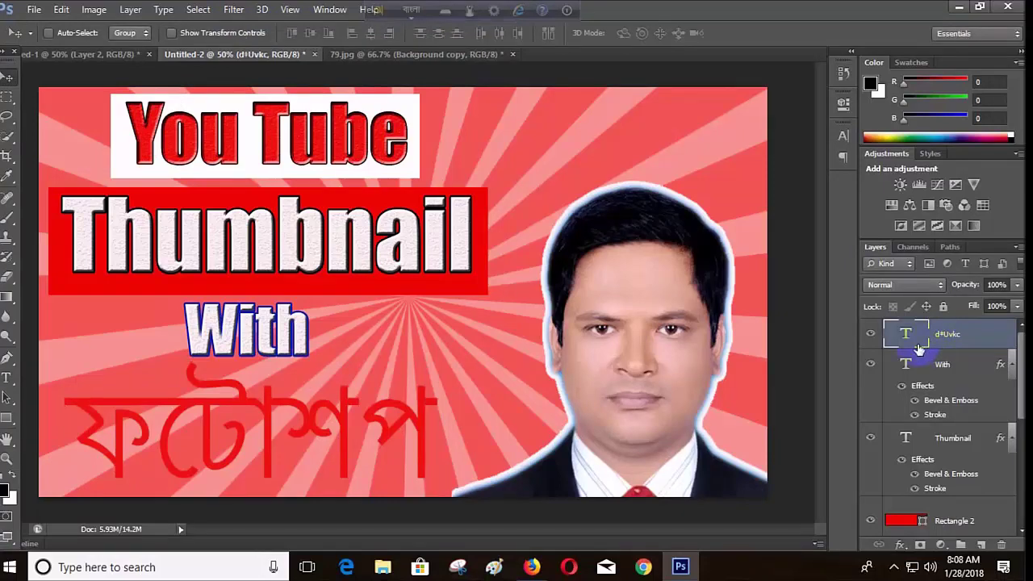
{"action": "left_click", "coordinate": [6, 377]}
{"action": "left_click_drag", "start_coordinate": [81, 434], "coordinate": [435, 434]}
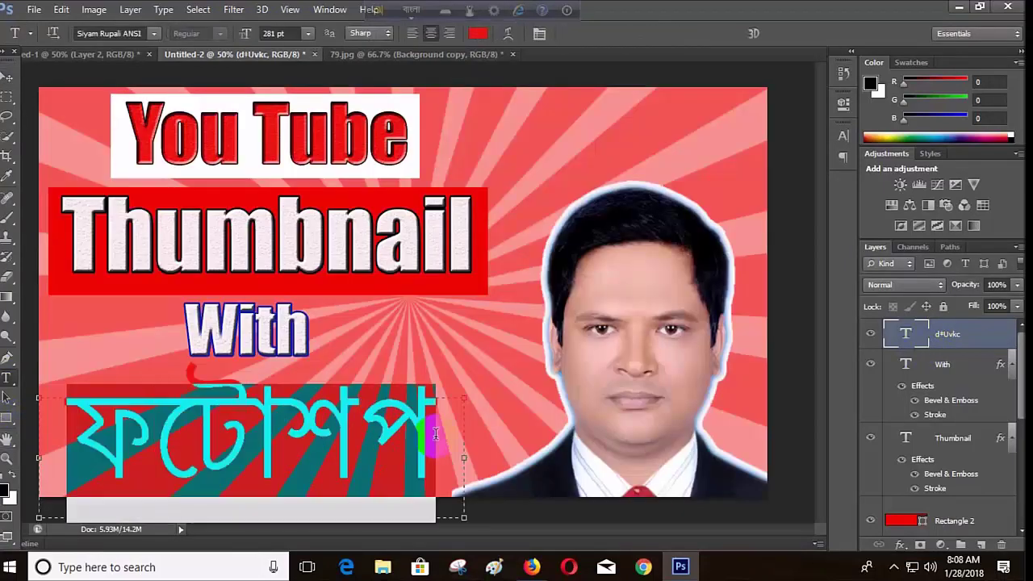
{"action": "left_click", "coordinate": [909, 340]}
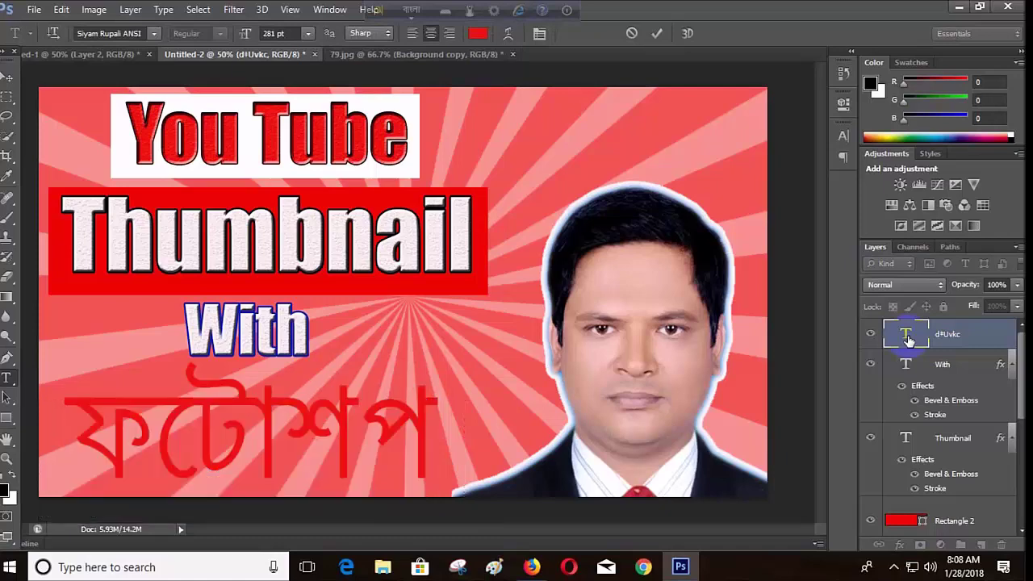
Give ফটোশপ a contoured, textured bevel and a thick light pink f6ecec stroke.
{"action": "right_click", "coordinate": [911, 341]}
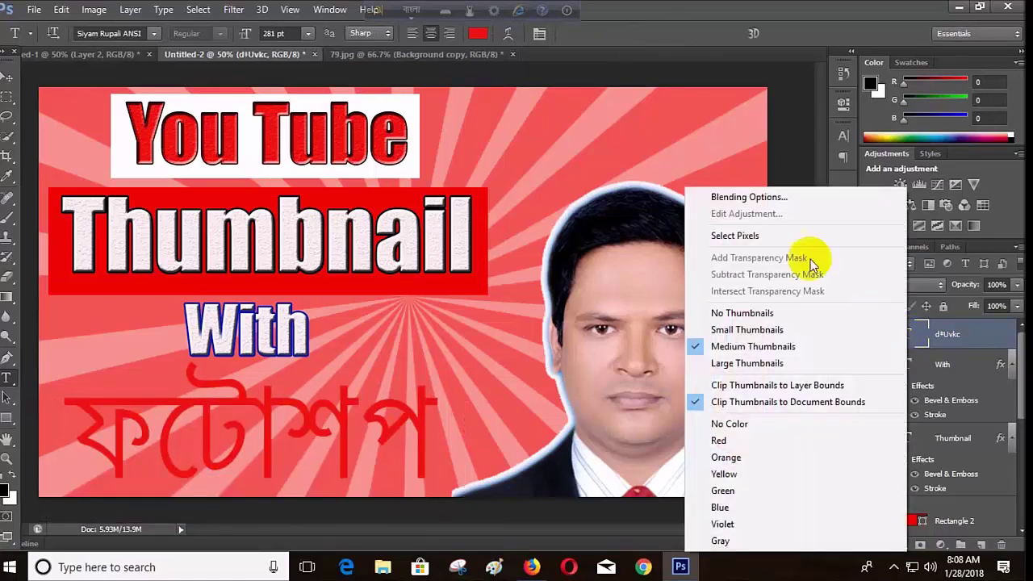
{"action": "left_click", "coordinate": [749, 198]}
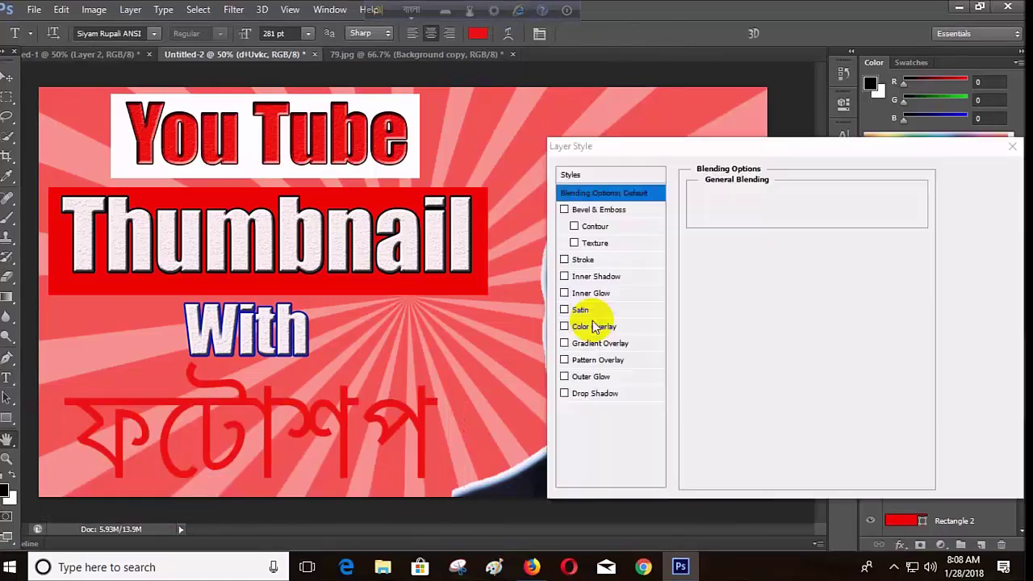
{"action": "left_click", "coordinate": [587, 230]}
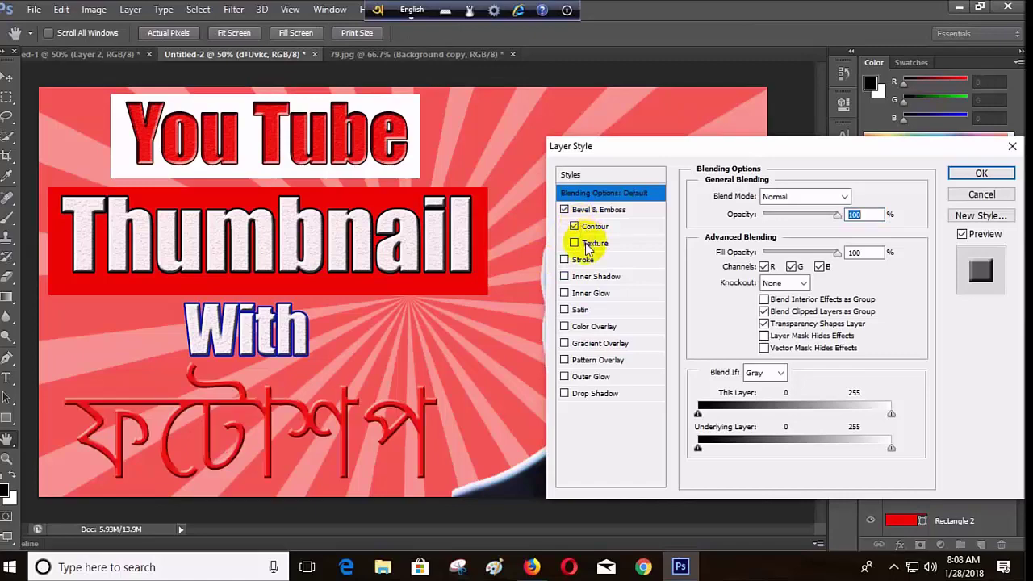
{"action": "left_click", "coordinate": [588, 245]}
{"action": "left_click", "coordinate": [583, 262]}
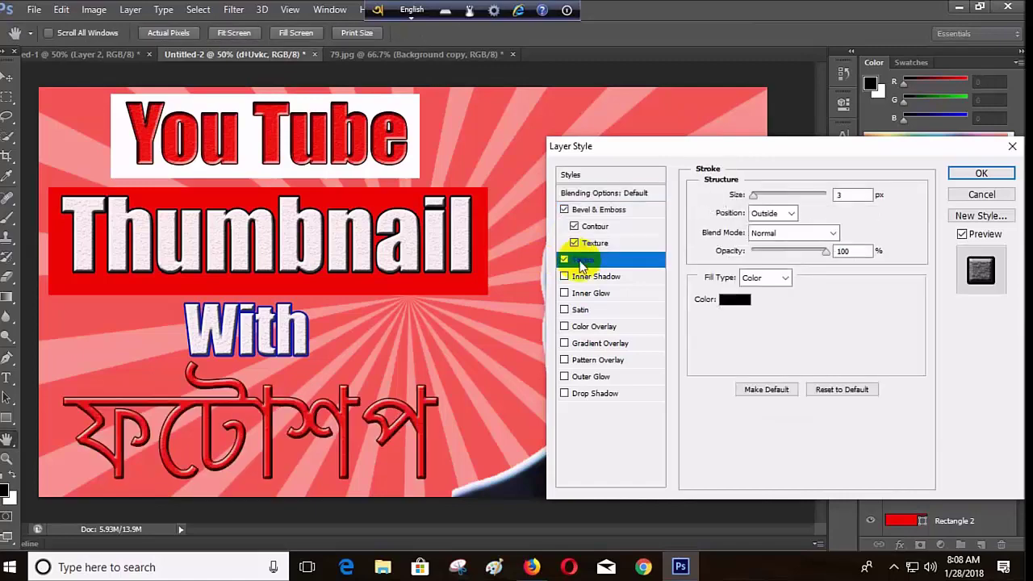
{"action": "left_click", "coordinate": [731, 299]}
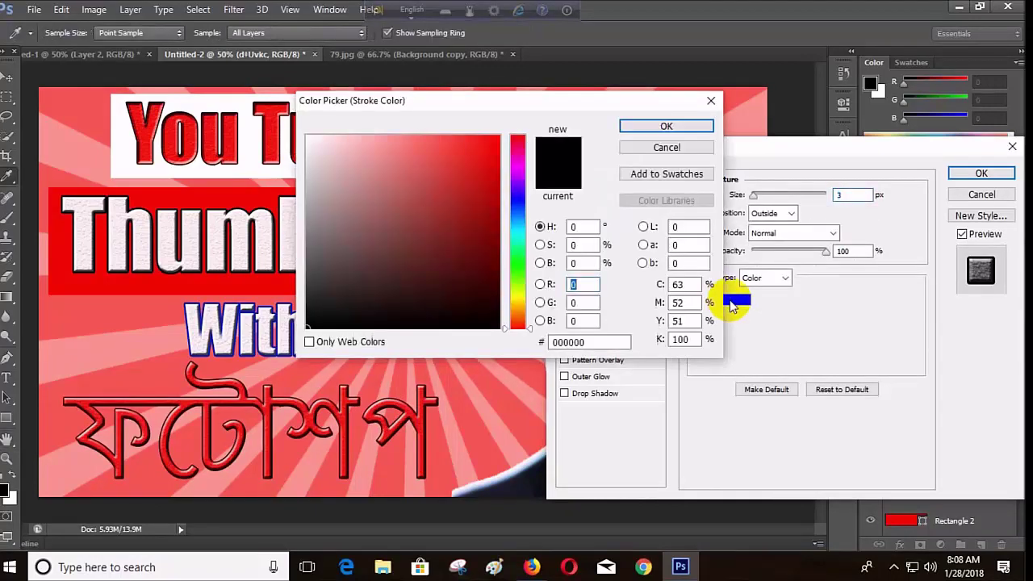
{"action": "left_click", "coordinate": [313, 142]}
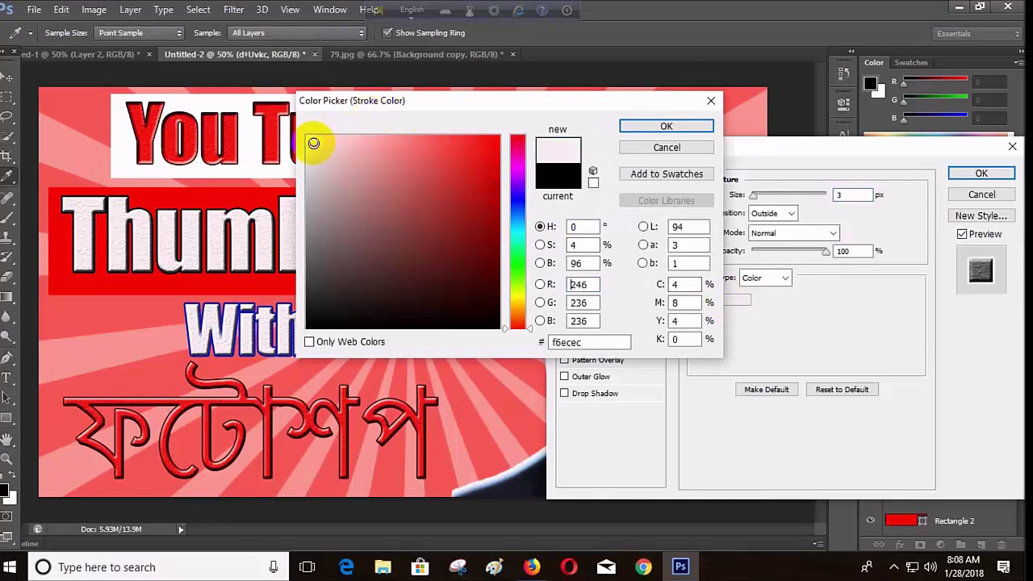
{"action": "left_click", "coordinate": [667, 127]}
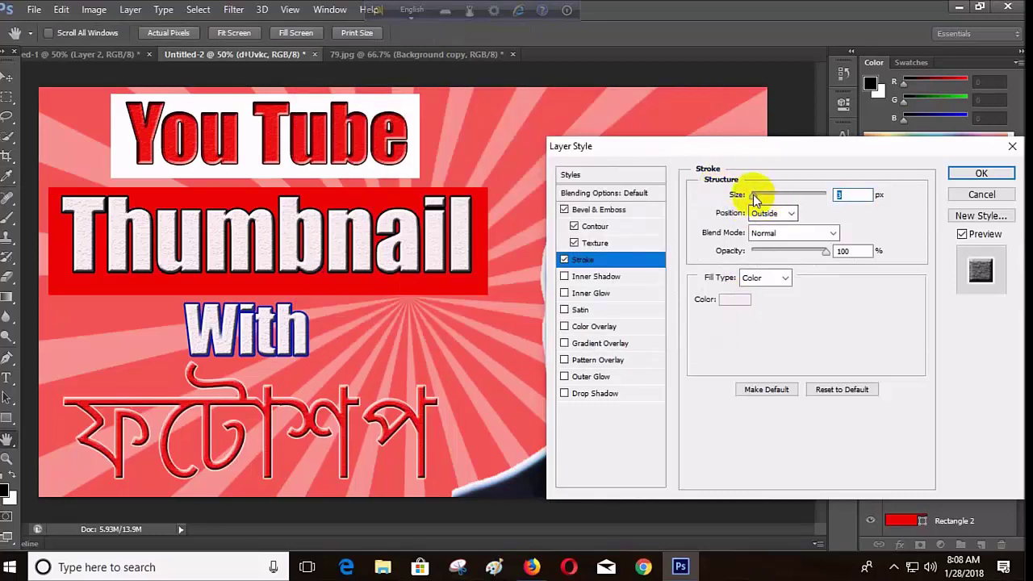
{"action": "left_click_drag", "start_coordinate": [753, 195], "coordinate": [761, 199]}
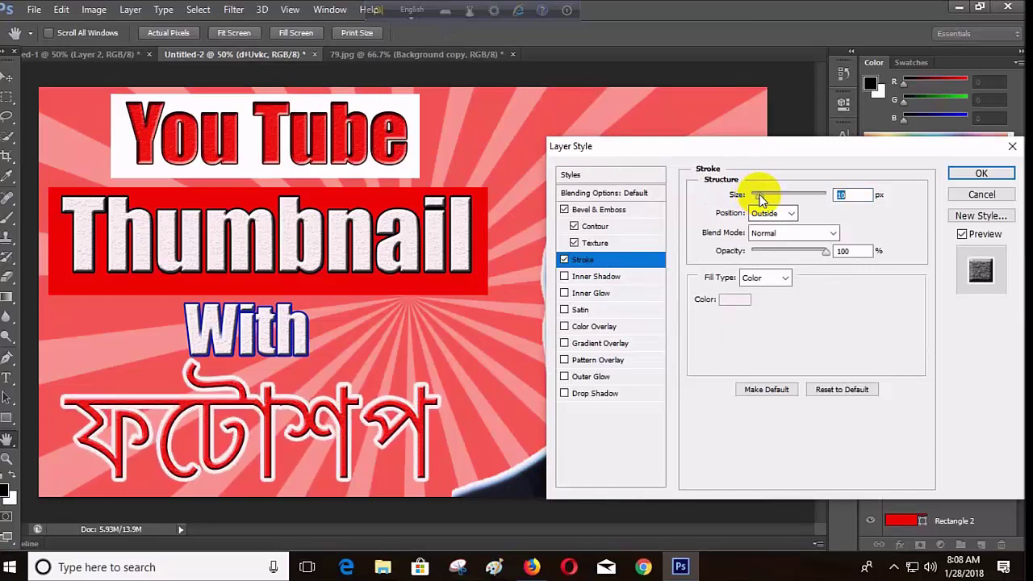
{"action": "left_click", "coordinate": [980, 176]}
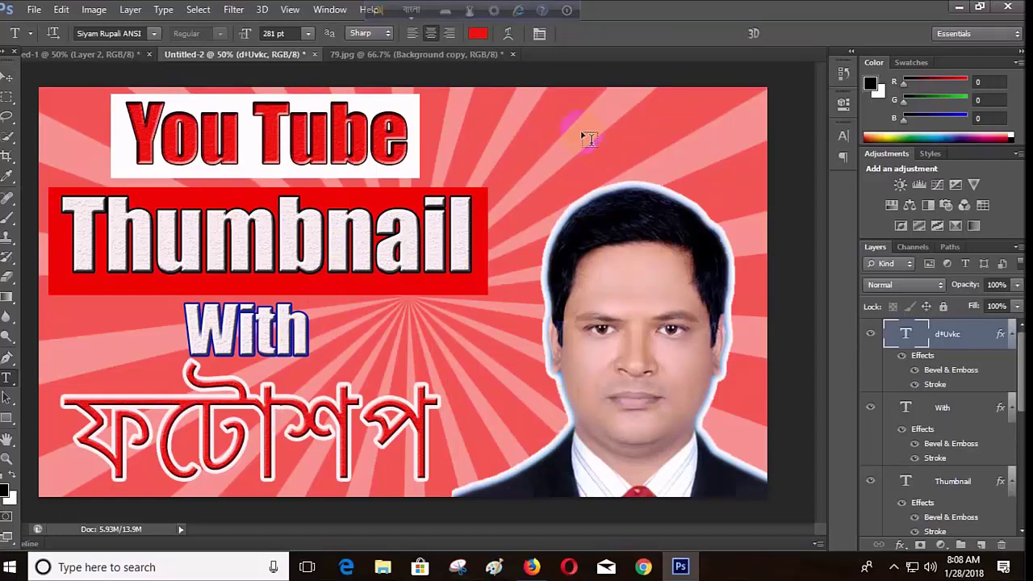
{"action": "left_click", "coordinate": [33, 10]}
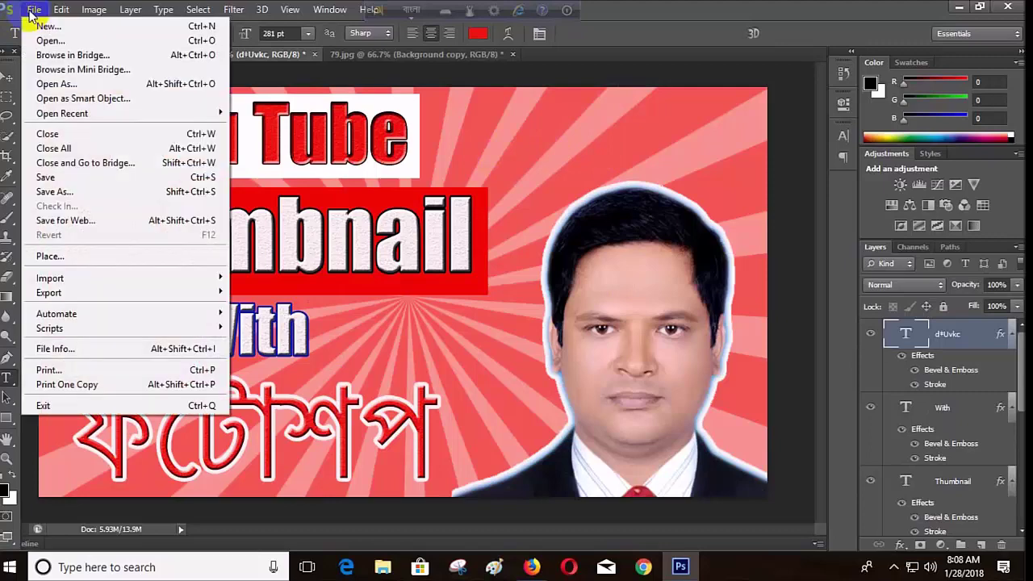
Open the FUN TIME logo PNG and drag it into the thumbnail document.
{"action": "left_click", "coordinate": [65, 45]}
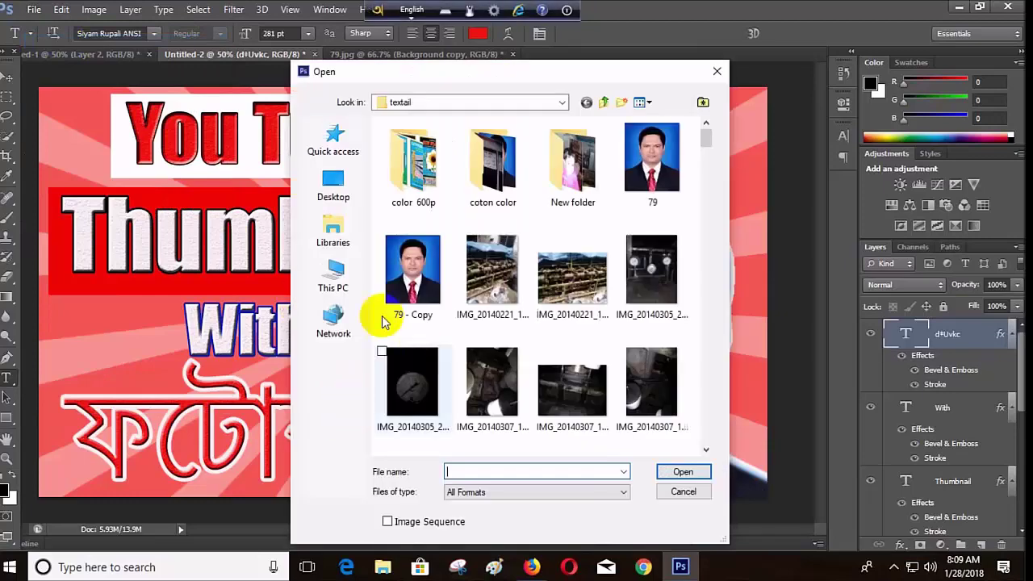
{"action": "left_click", "coordinate": [334, 187]}
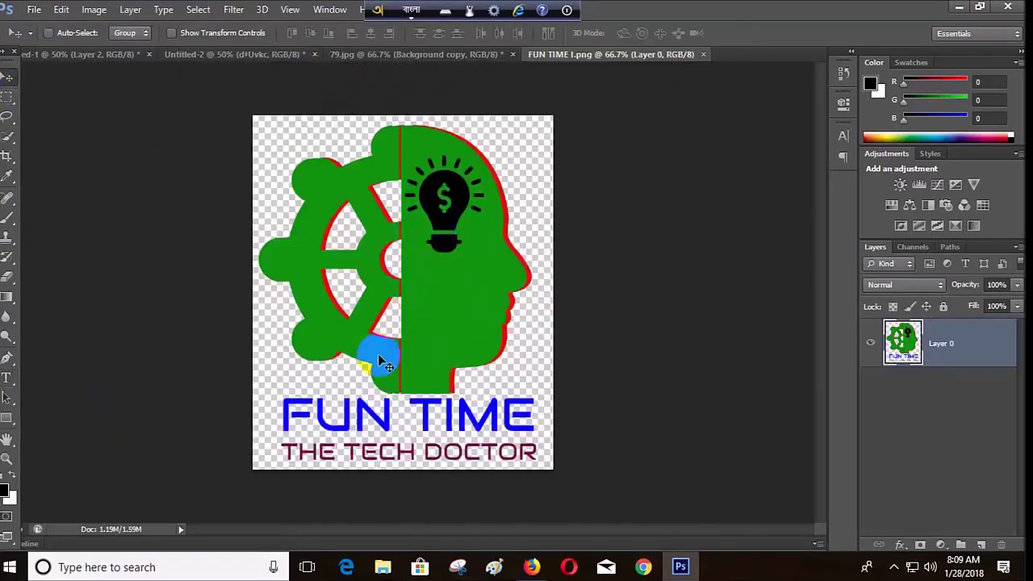
{"action": "left_click_drag", "start_coordinate": [431, 316], "coordinate": [565, 123]}
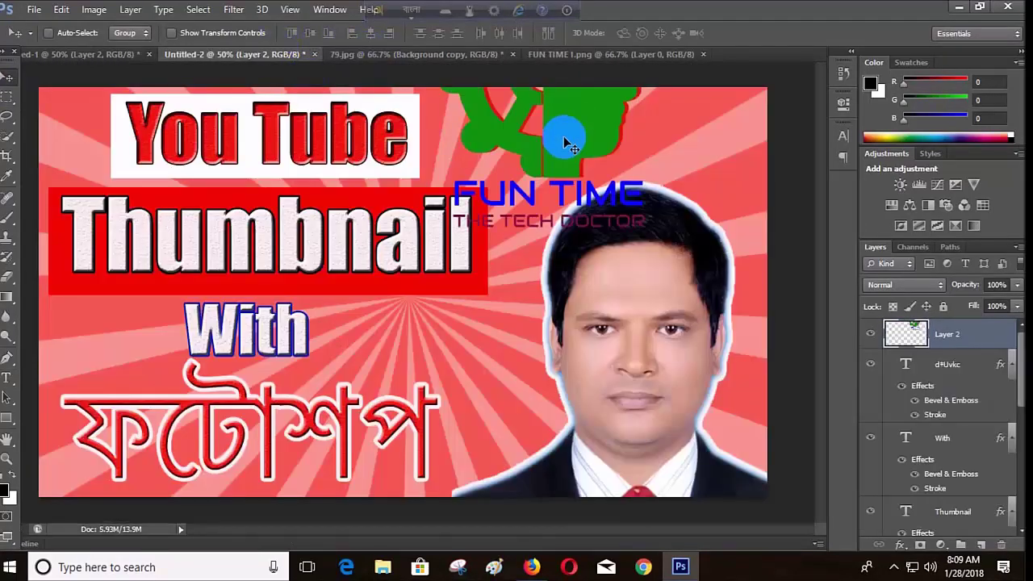
Scale the logo down with Ctrl+T, place it in the top-right corner, and apply.
{"action": "key", "text": "ctrl+t"}
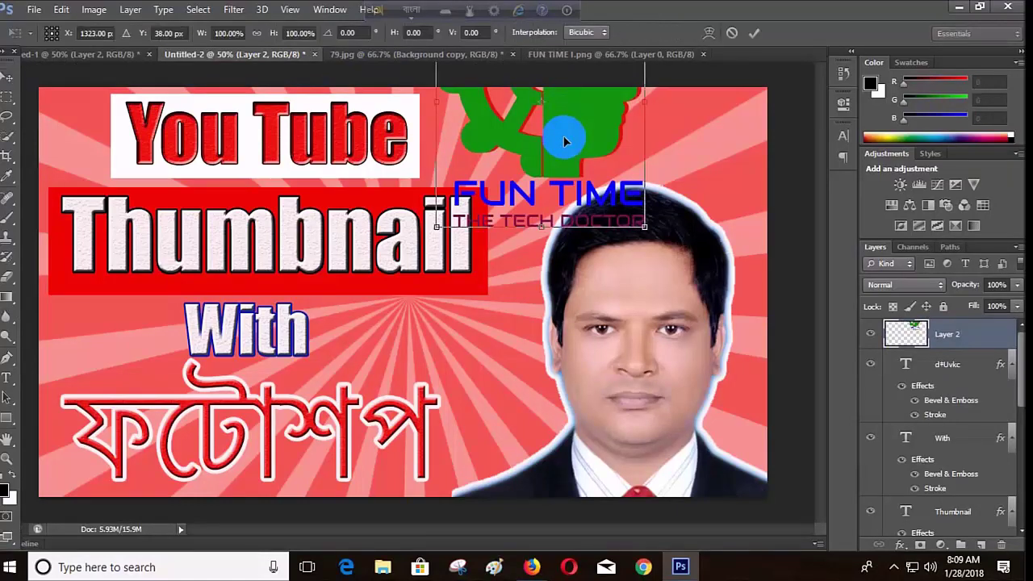
{"action": "left_click_drag", "start_coordinate": [644, 227], "coordinate": [513, 253]}
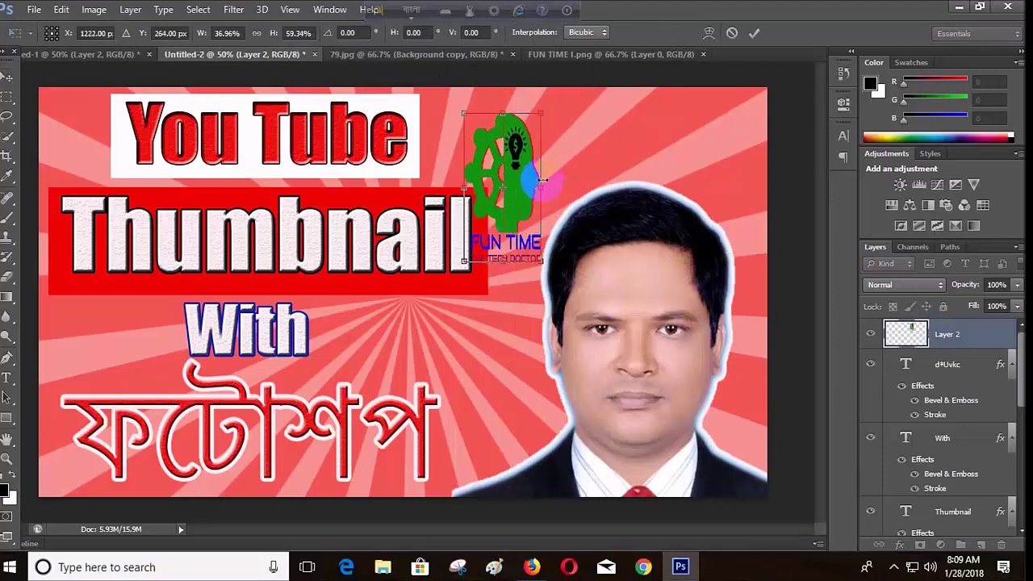
{"action": "left_click_drag", "start_coordinate": [540, 186], "coordinate": [637, 179]}
{"action": "left_click_drag", "start_coordinate": [639, 123], "coordinate": [642, 120]}
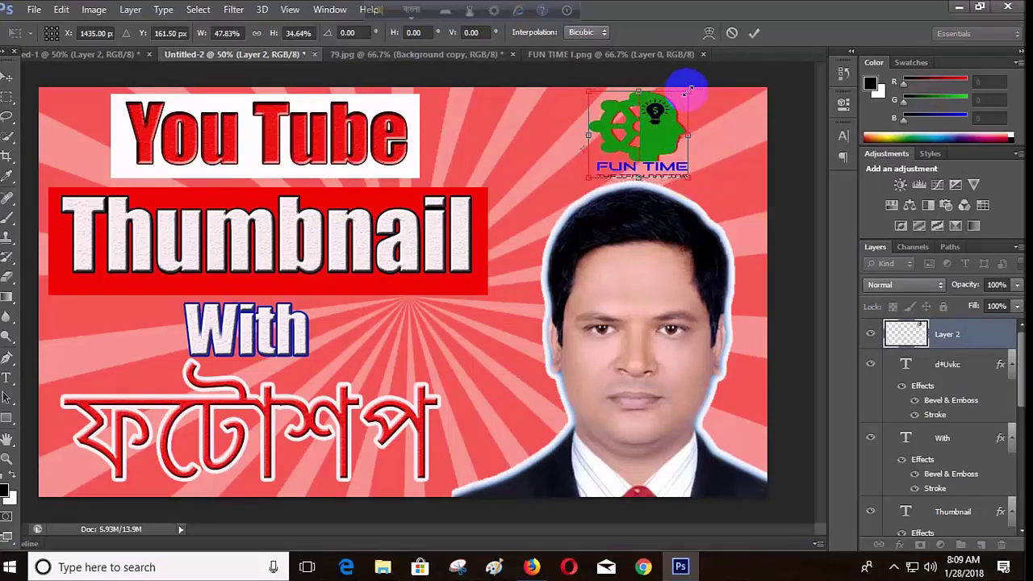
{"action": "left_click_drag", "start_coordinate": [688, 88], "coordinate": [681, 91]}
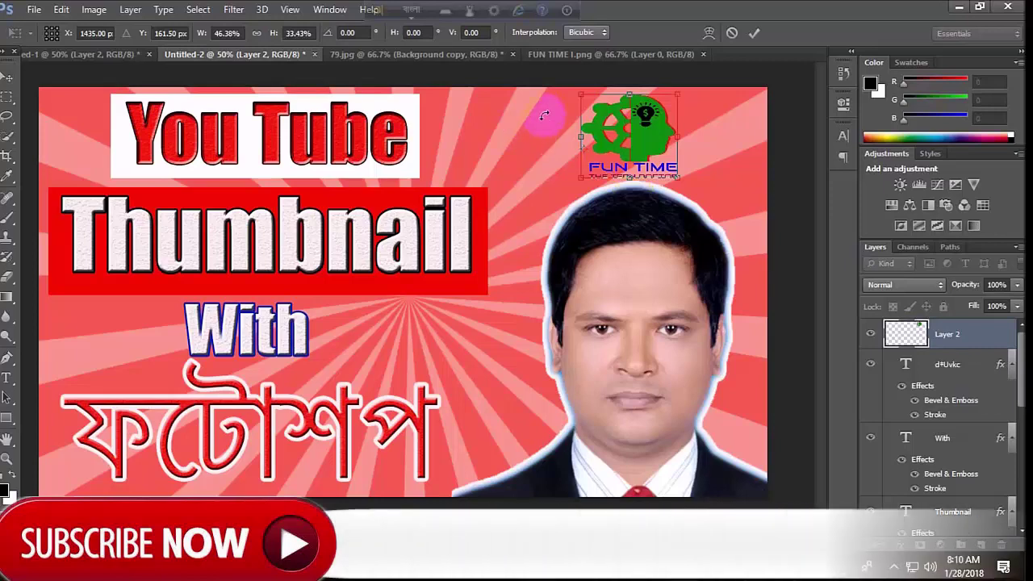
{"action": "left_click", "coordinate": [6, 76]}
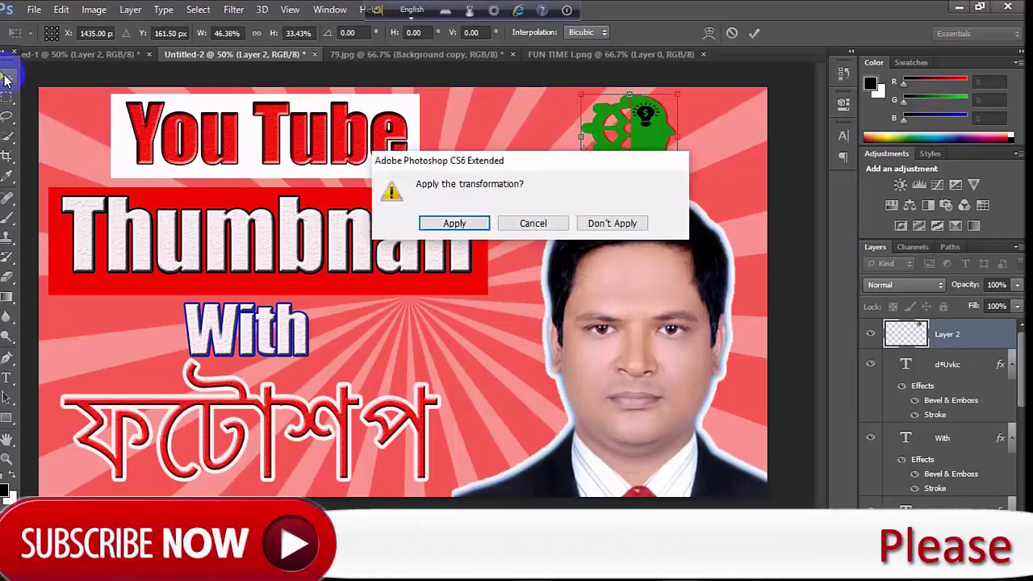
{"action": "left_click", "coordinate": [457, 222]}
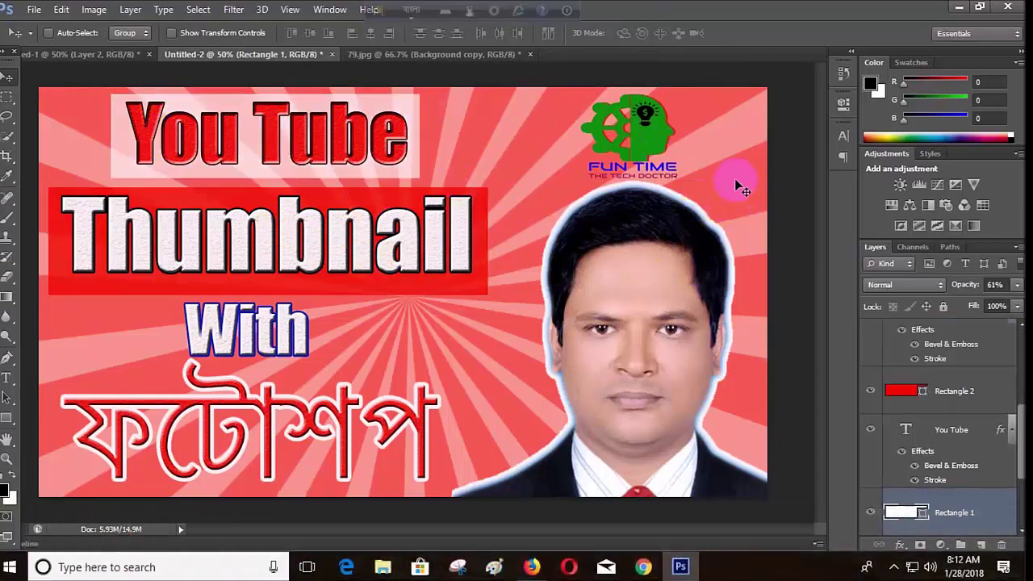
Save the thumbnail to the Desktop as Untitled-2.jpg, keeping JPEG quality 12 (Maximum).
{"action": "left_click", "coordinate": [34, 11]}
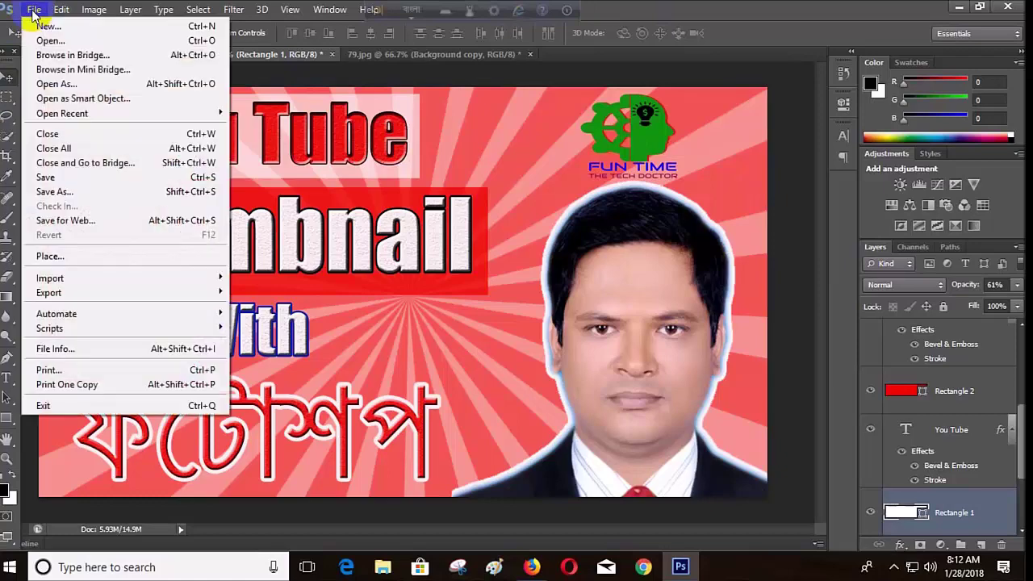
{"action": "left_click", "coordinate": [63, 182]}
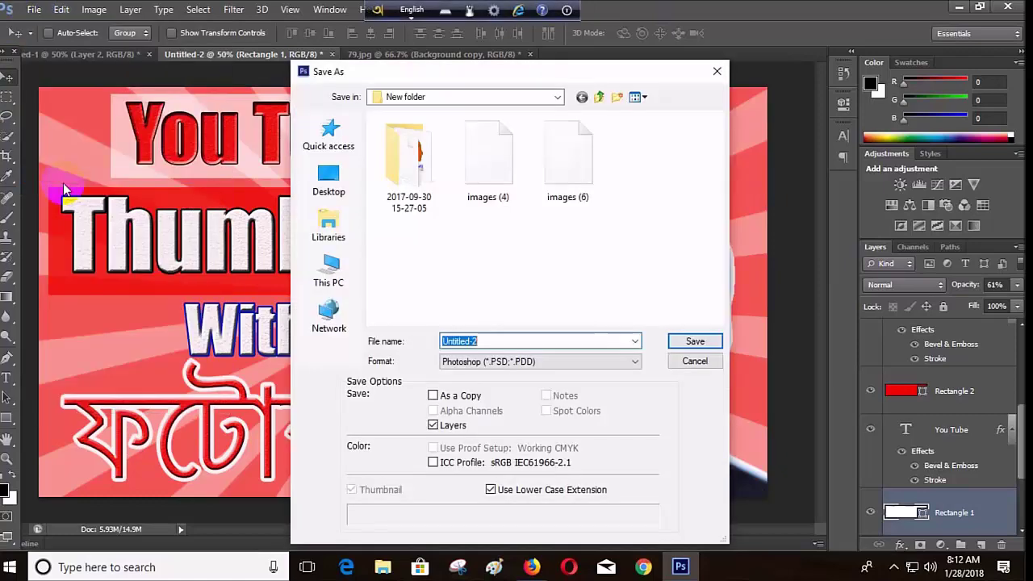
{"action": "left_click", "coordinate": [484, 361]}
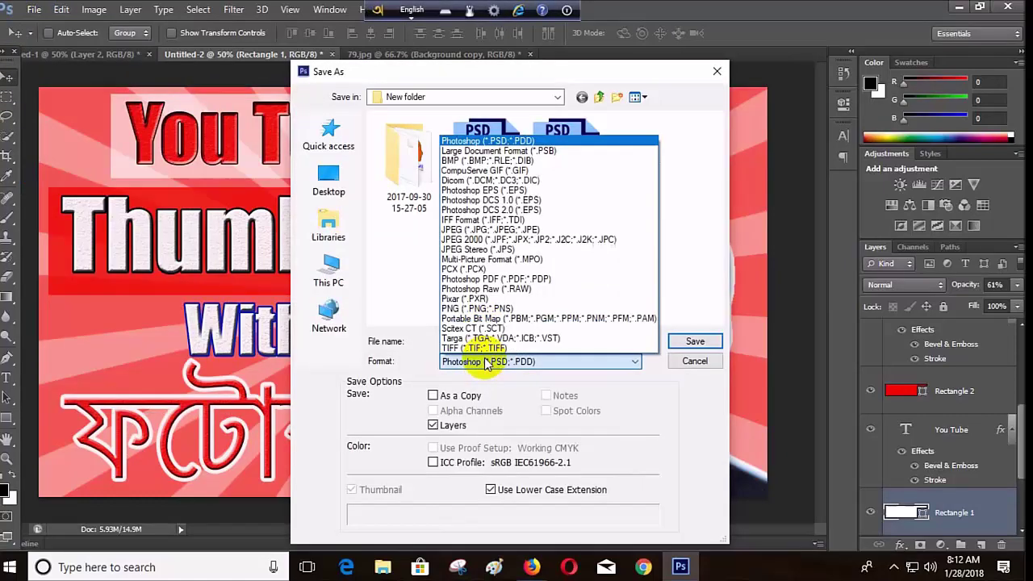
{"action": "left_click", "coordinate": [465, 231]}
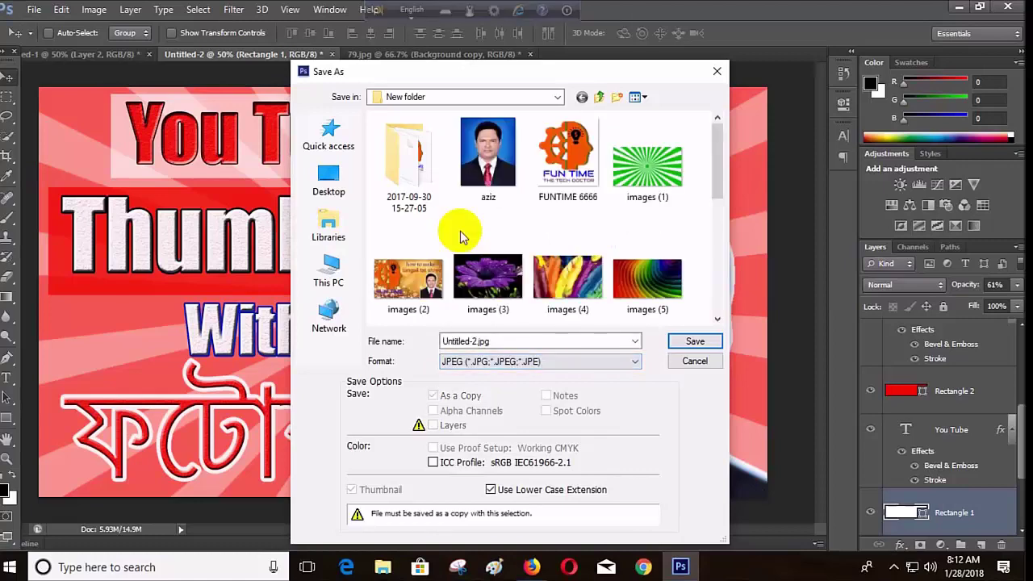
{"action": "left_click", "coordinate": [328, 181]}
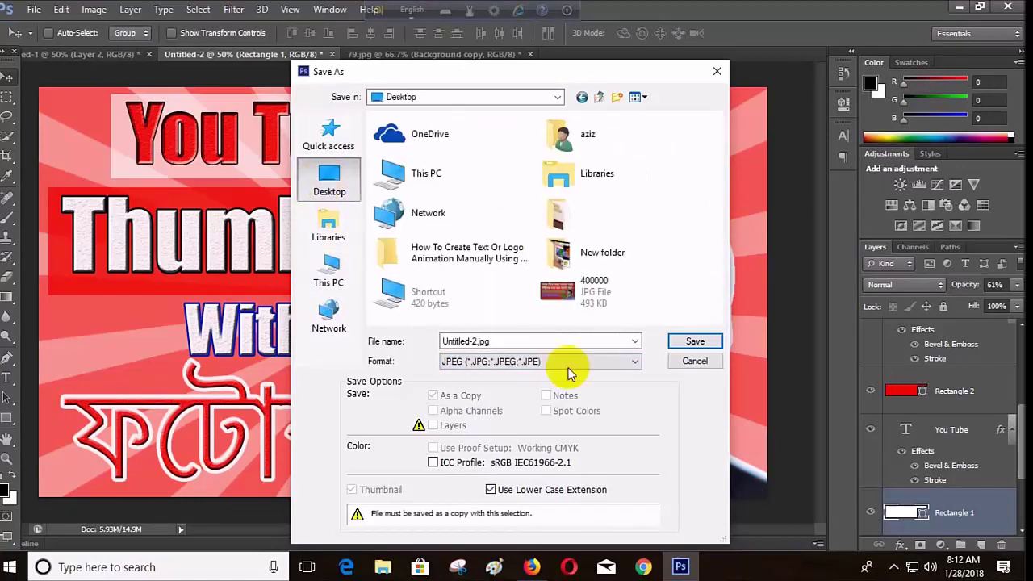
{"action": "left_click", "coordinate": [694, 341]}
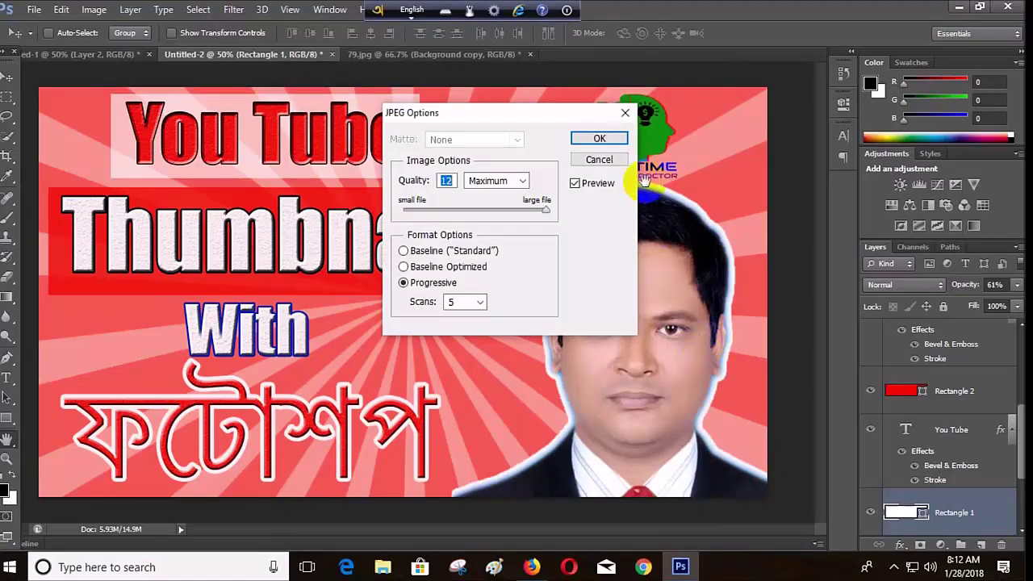
{"action": "left_click", "coordinate": [600, 138]}
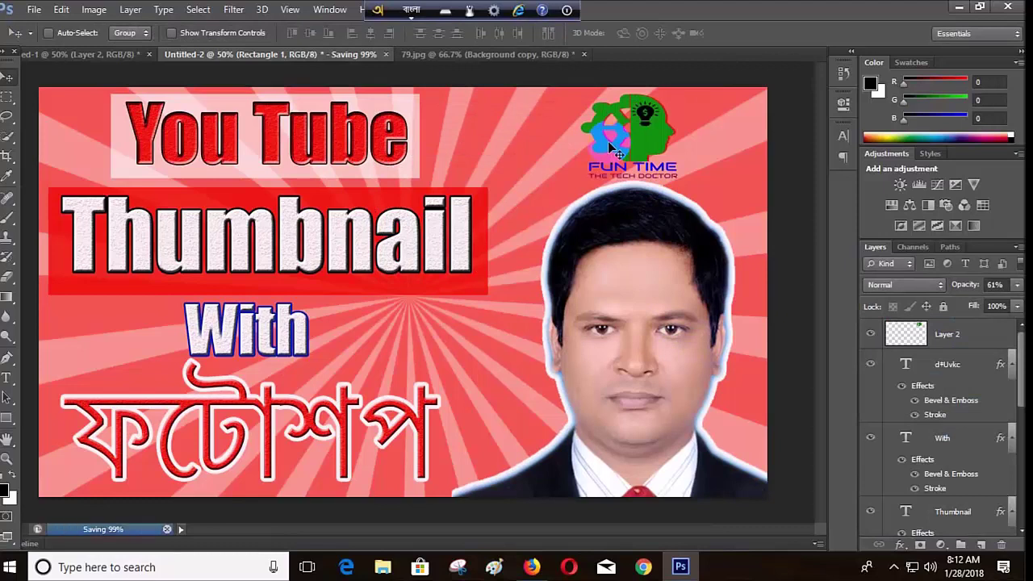